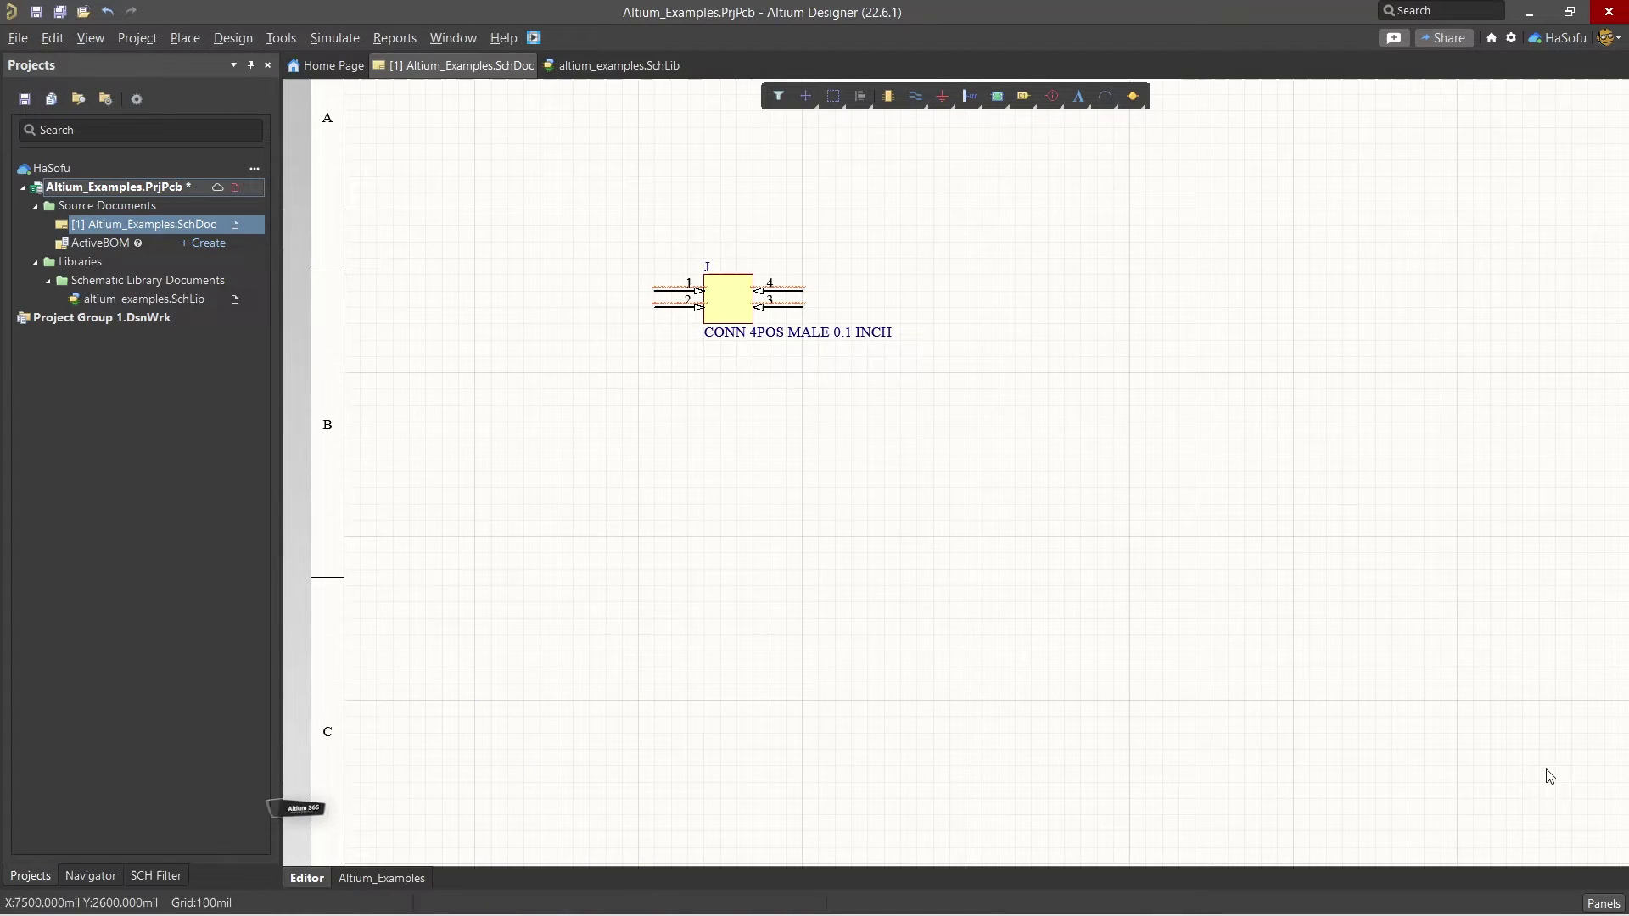
# Step: Open the server Explorer panel and widen it and its folder tree over the schematic
pyautogui.click(1602, 903)
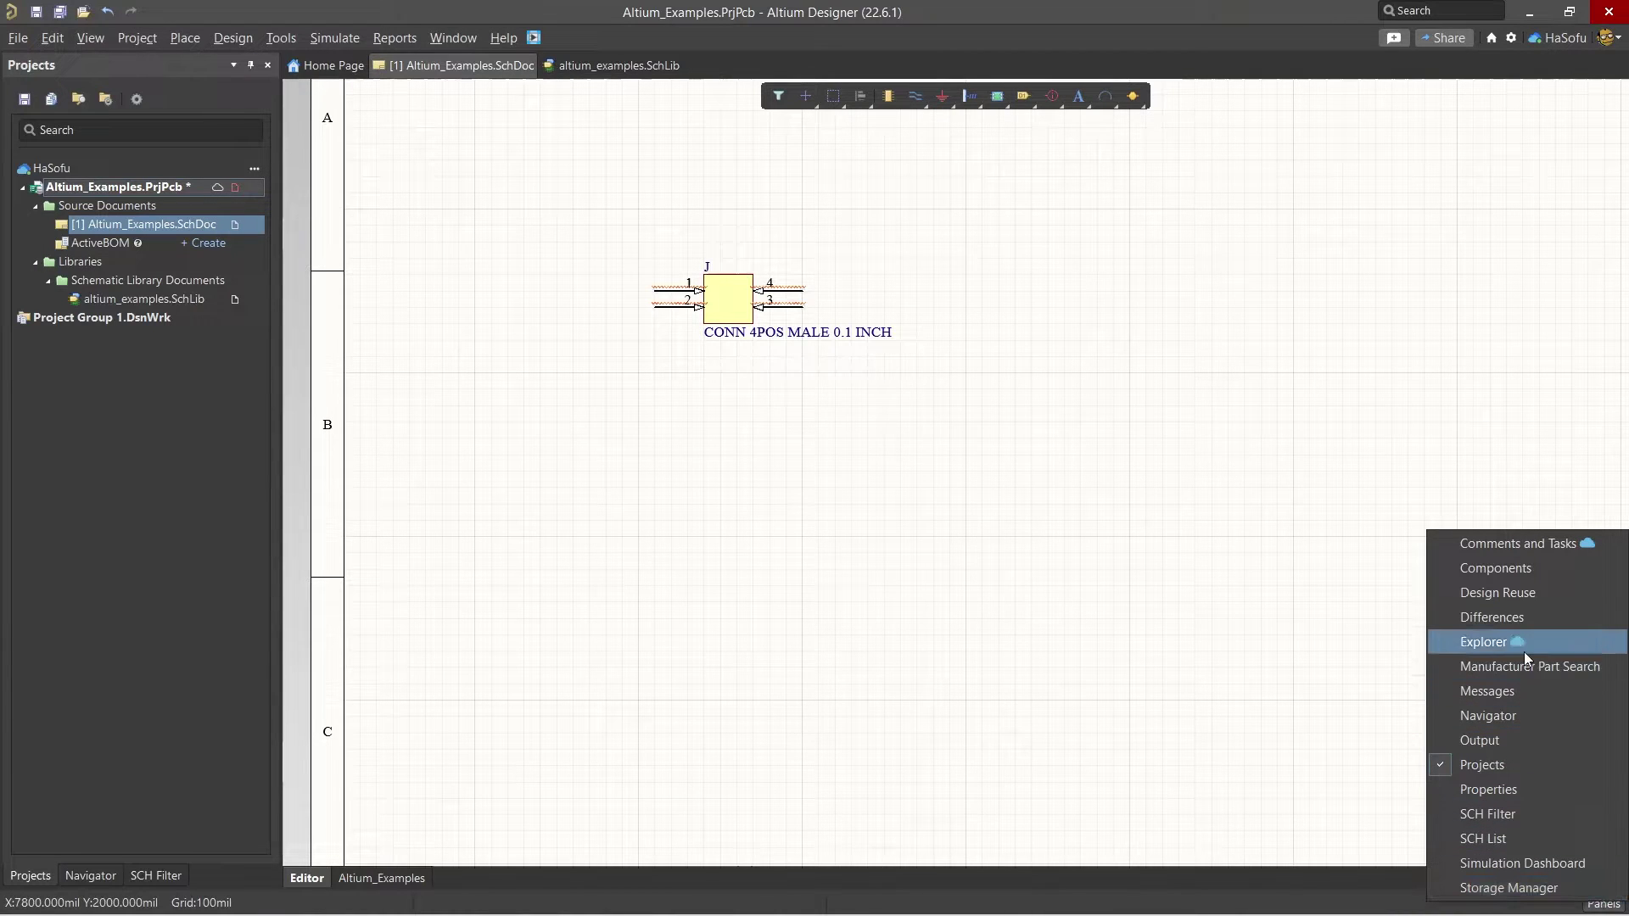
pyautogui.click(1483, 642)
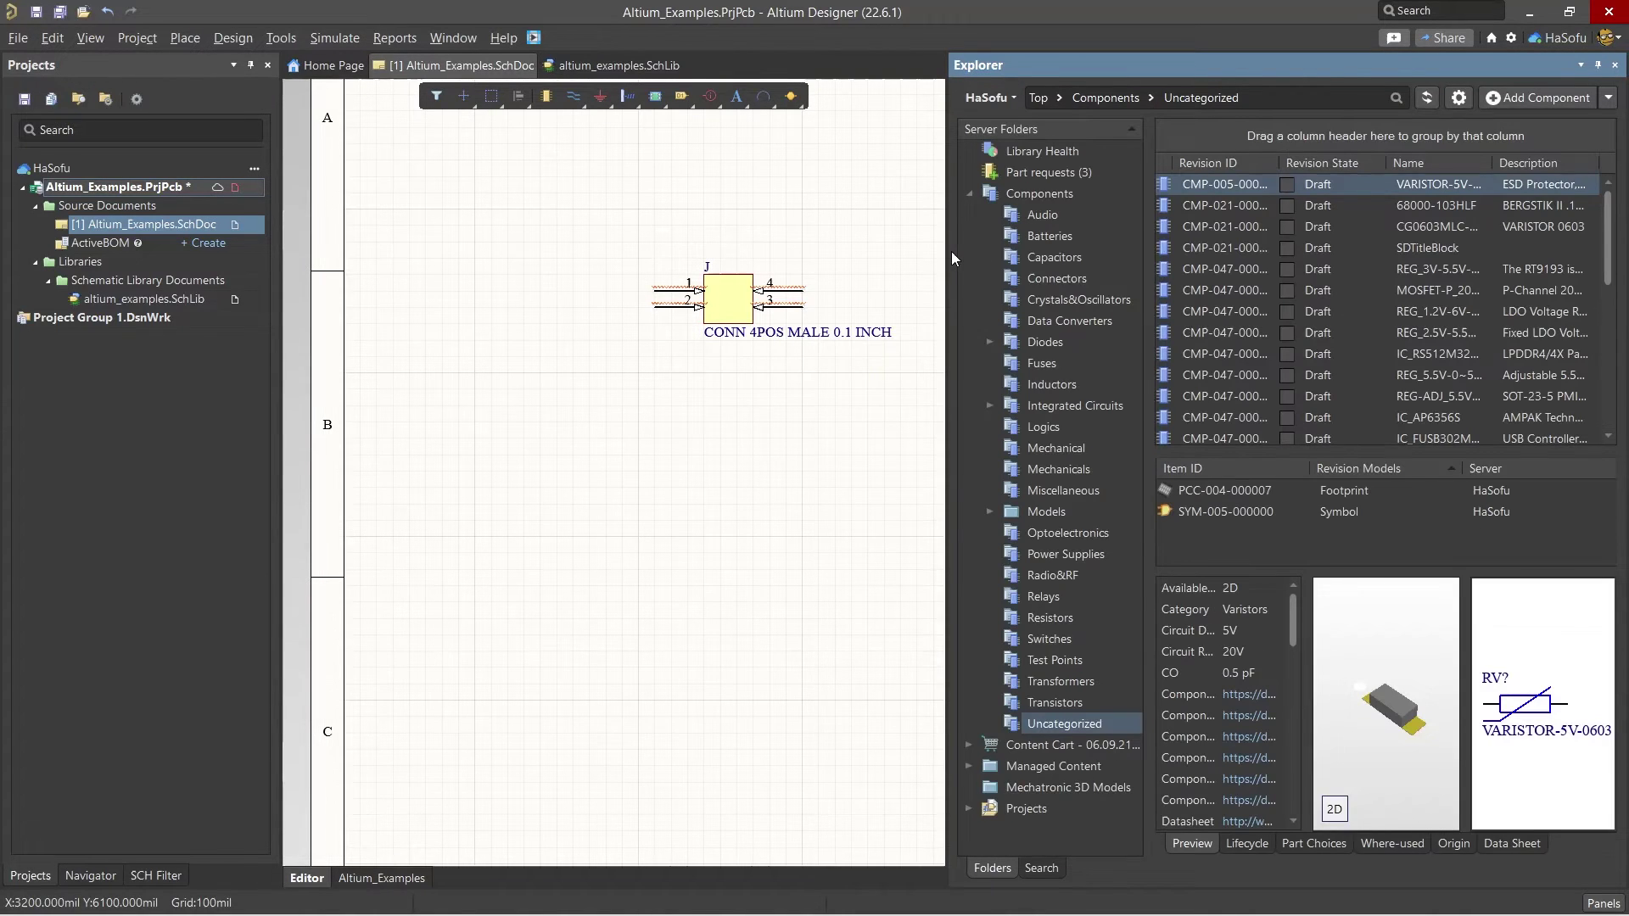
pyautogui.moveTo(950, 251); pyautogui.dragTo(697, 230)
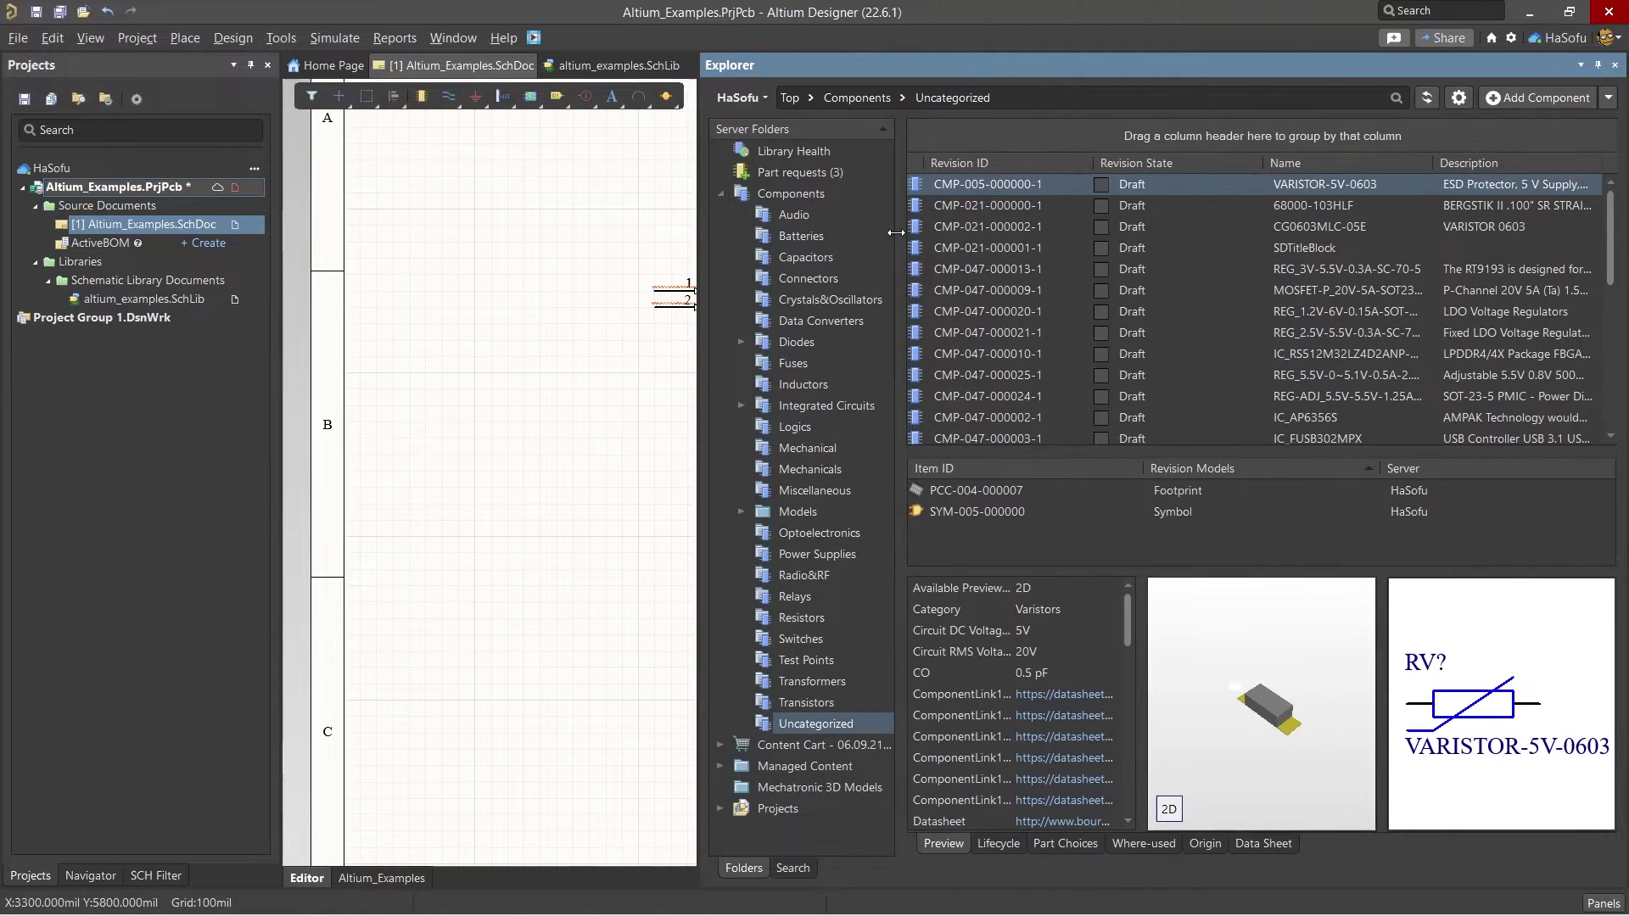
pyautogui.moveTo(900, 205); pyautogui.dragTo(1030, 202)
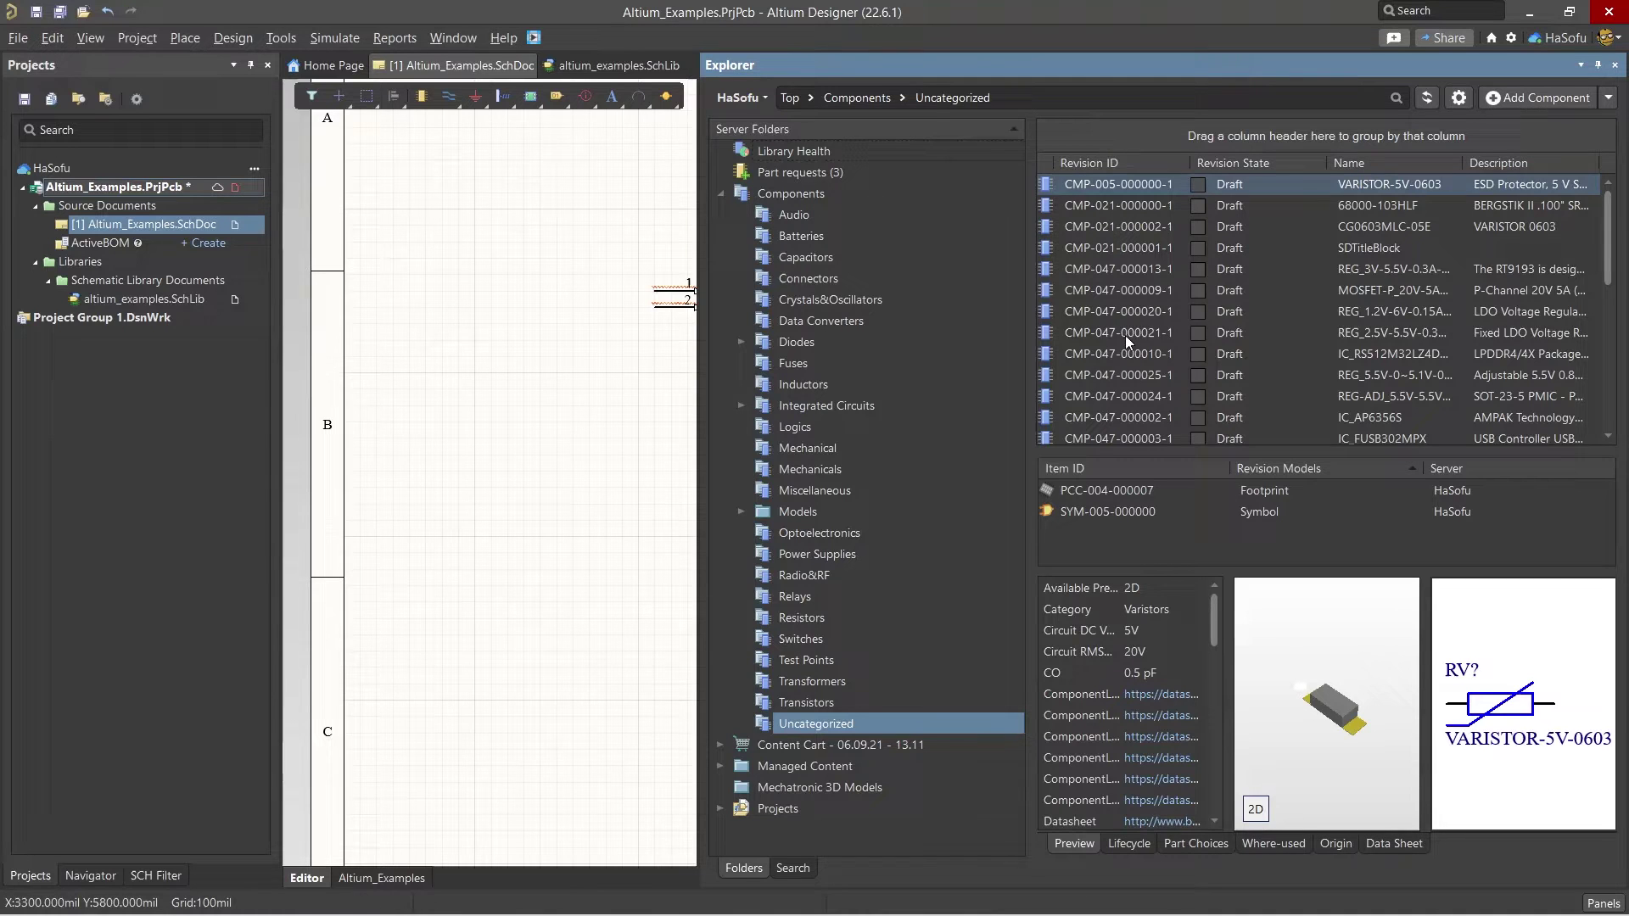
# Step: Select SJUMPER3POS at the bottom of Components > Uncategorized and bring up its actions
pyautogui.scroll(-5, 1129, 334)
pyautogui.click(1116, 370)
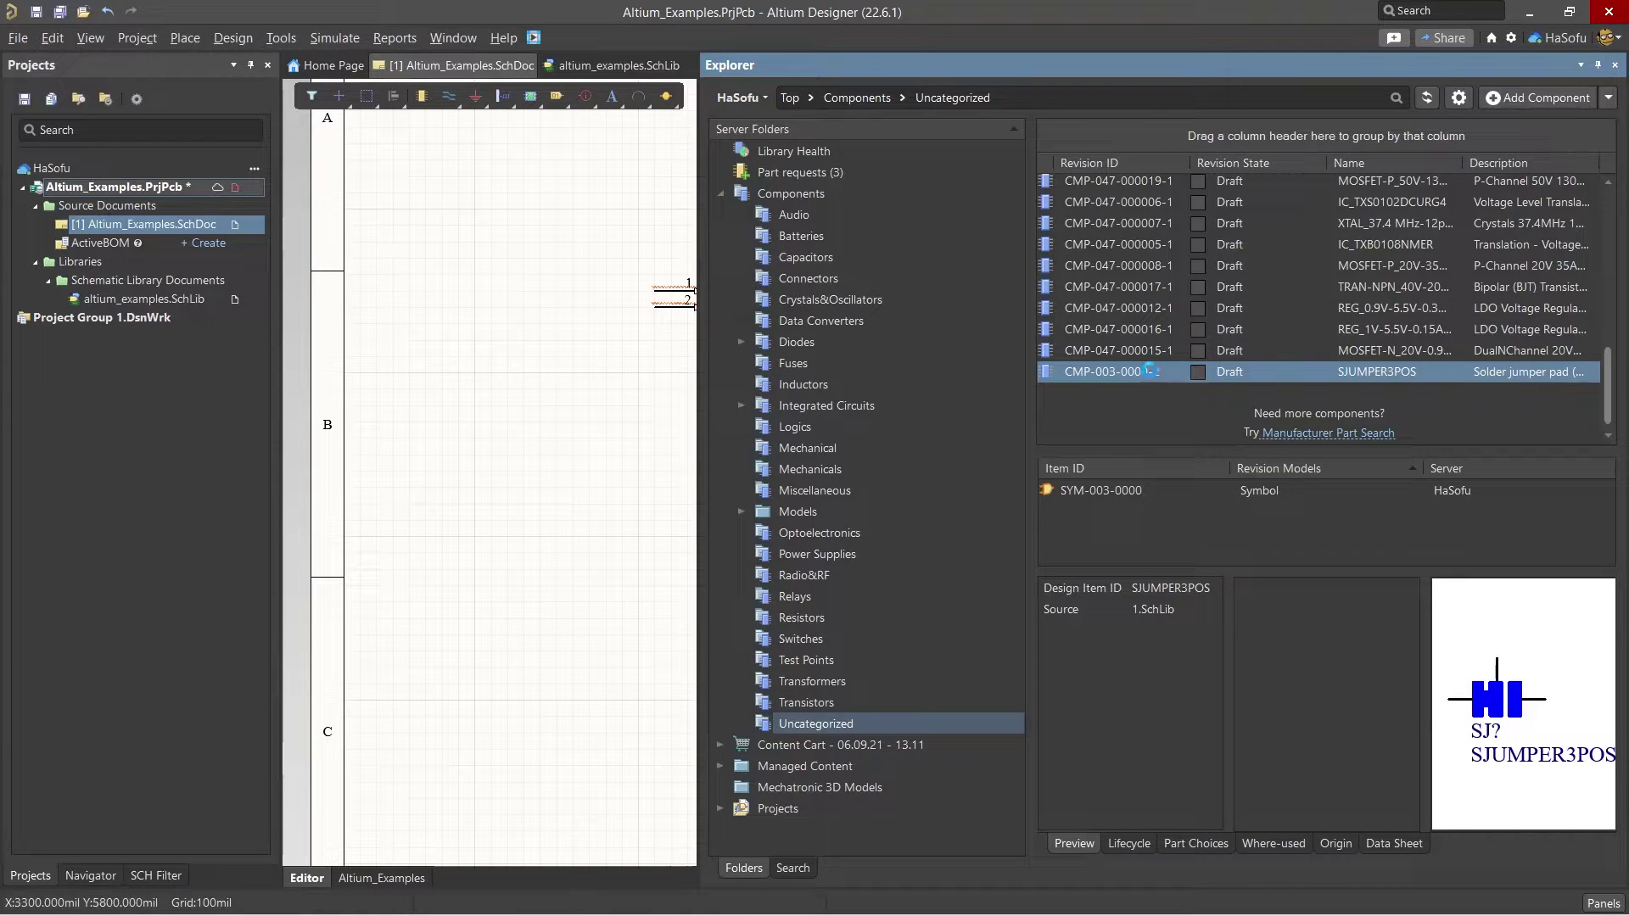
pyautogui.rightClick(1147, 371)
# Step: Edit SJUMPER3POS in a widened component editor and browse for an existing footprint
pyautogui.click(1191, 402)
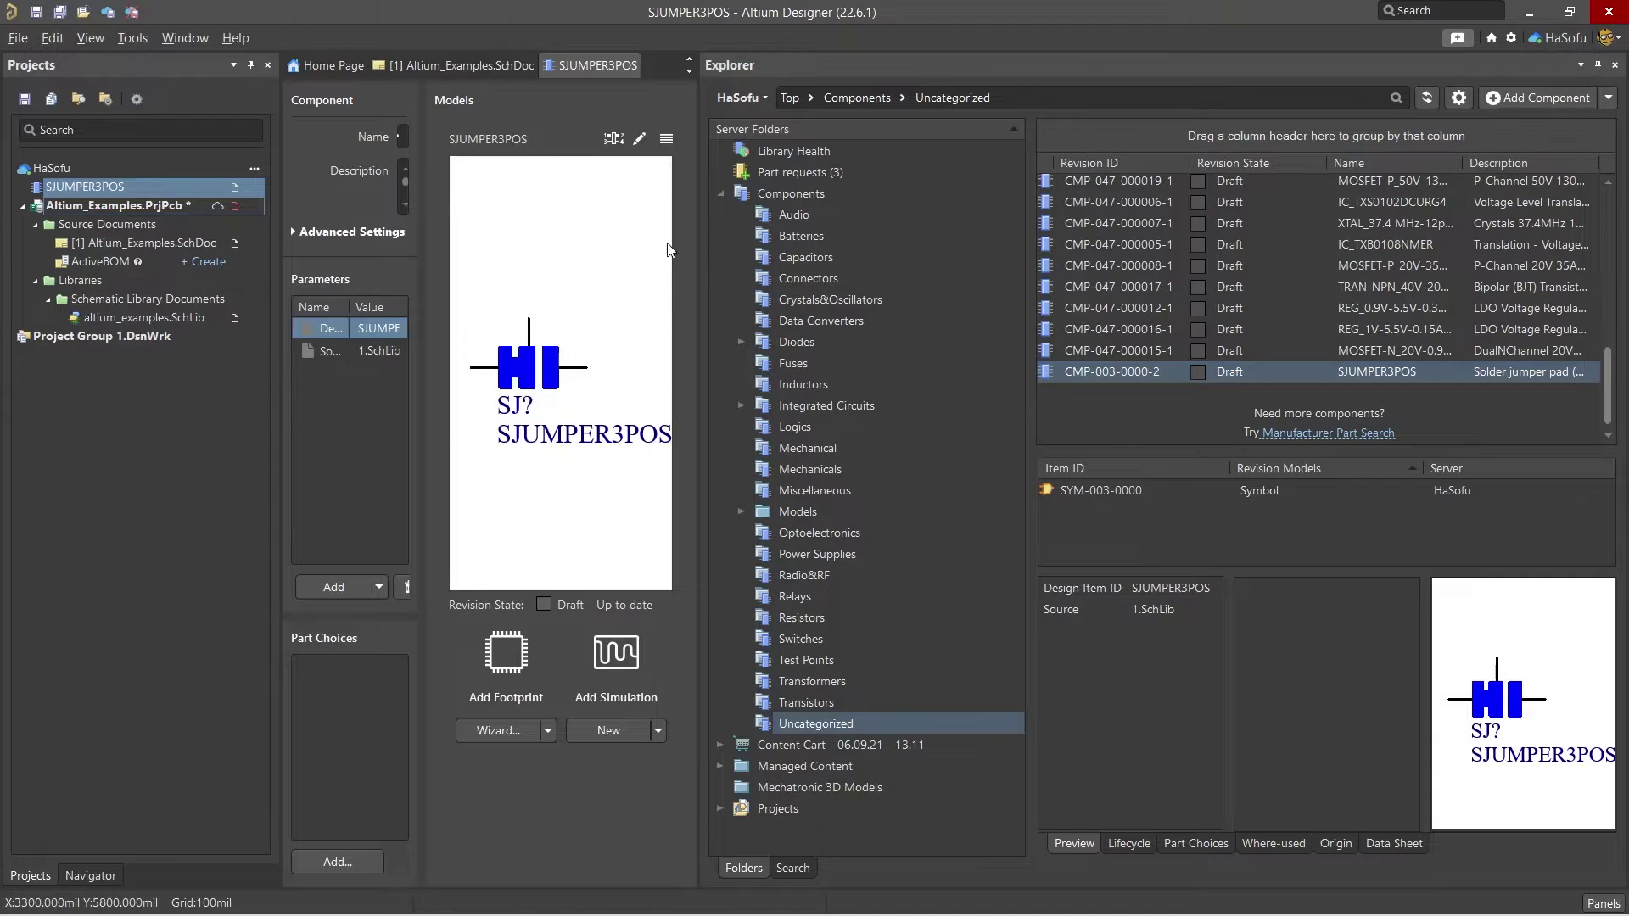
pyautogui.moveTo(694, 256); pyautogui.dragTo(1252, 314)
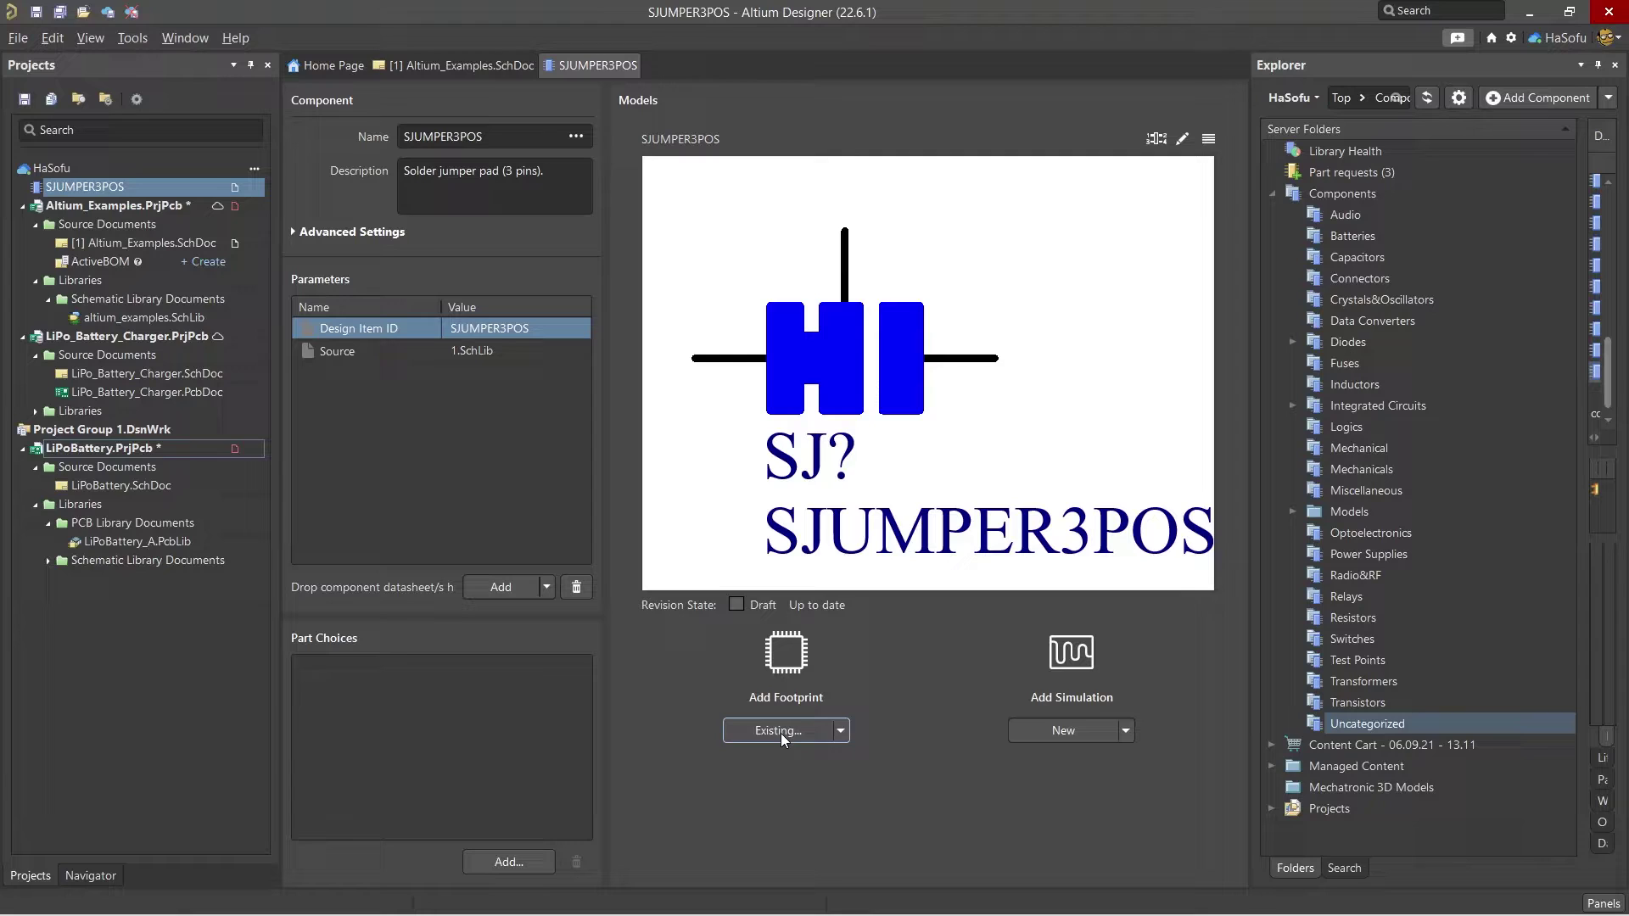
pyautogui.click(811, 733)
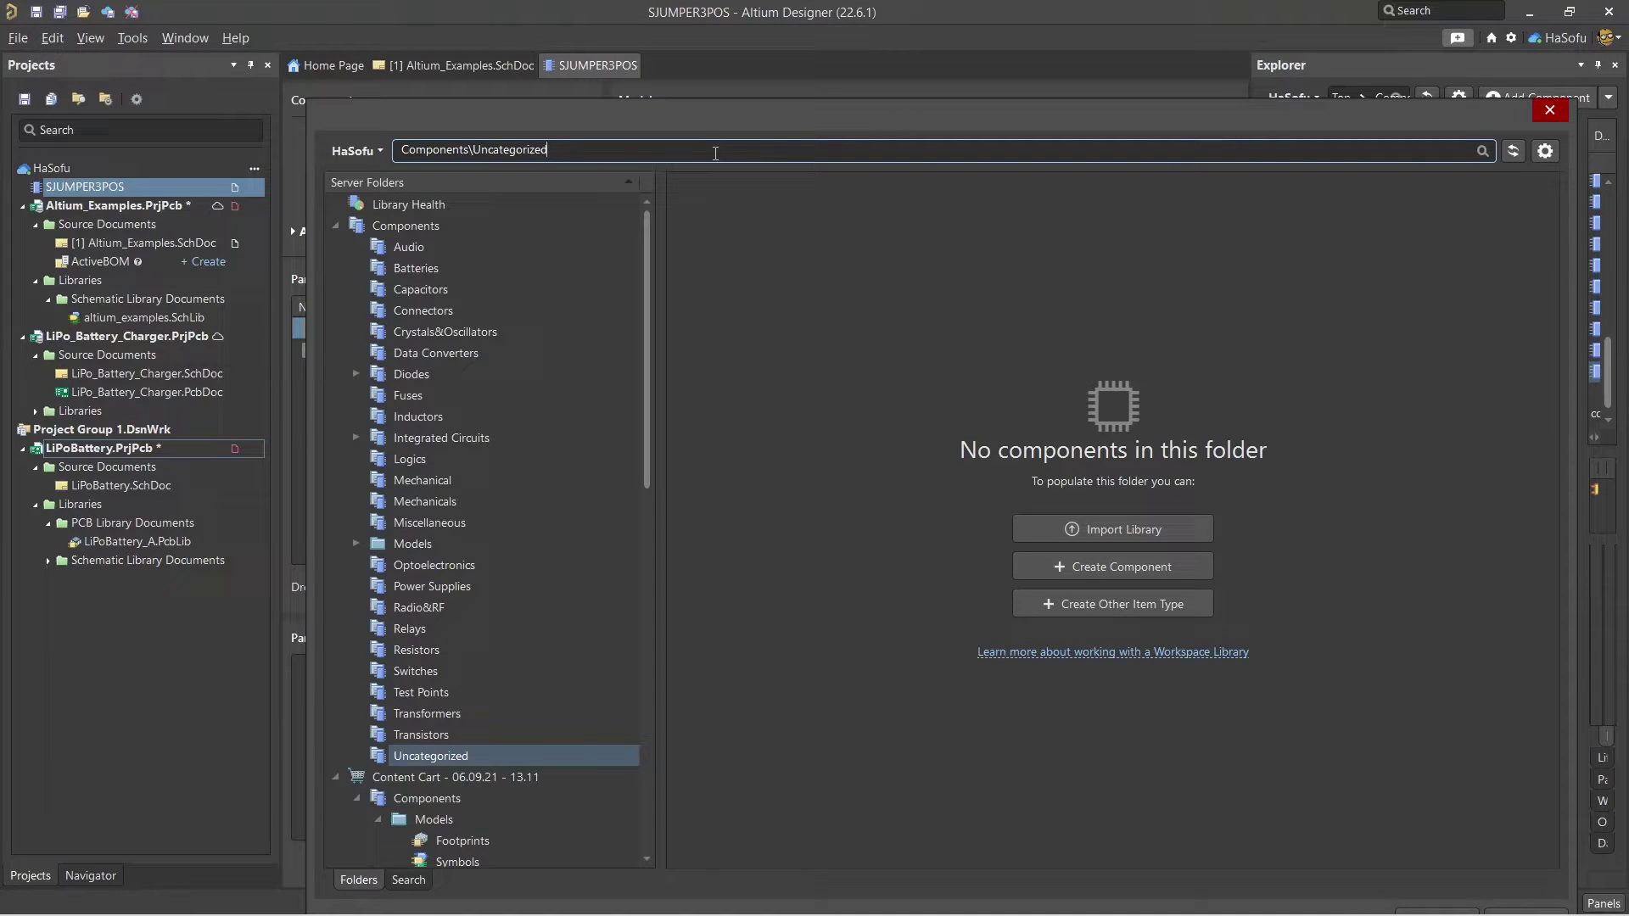
# Step: Search the footprint browser for SJUMPER3POS and attach footprint PCC-001-0003-1 (SJUMPER3POS-Footprint-1)
pyautogui.click(715, 154)
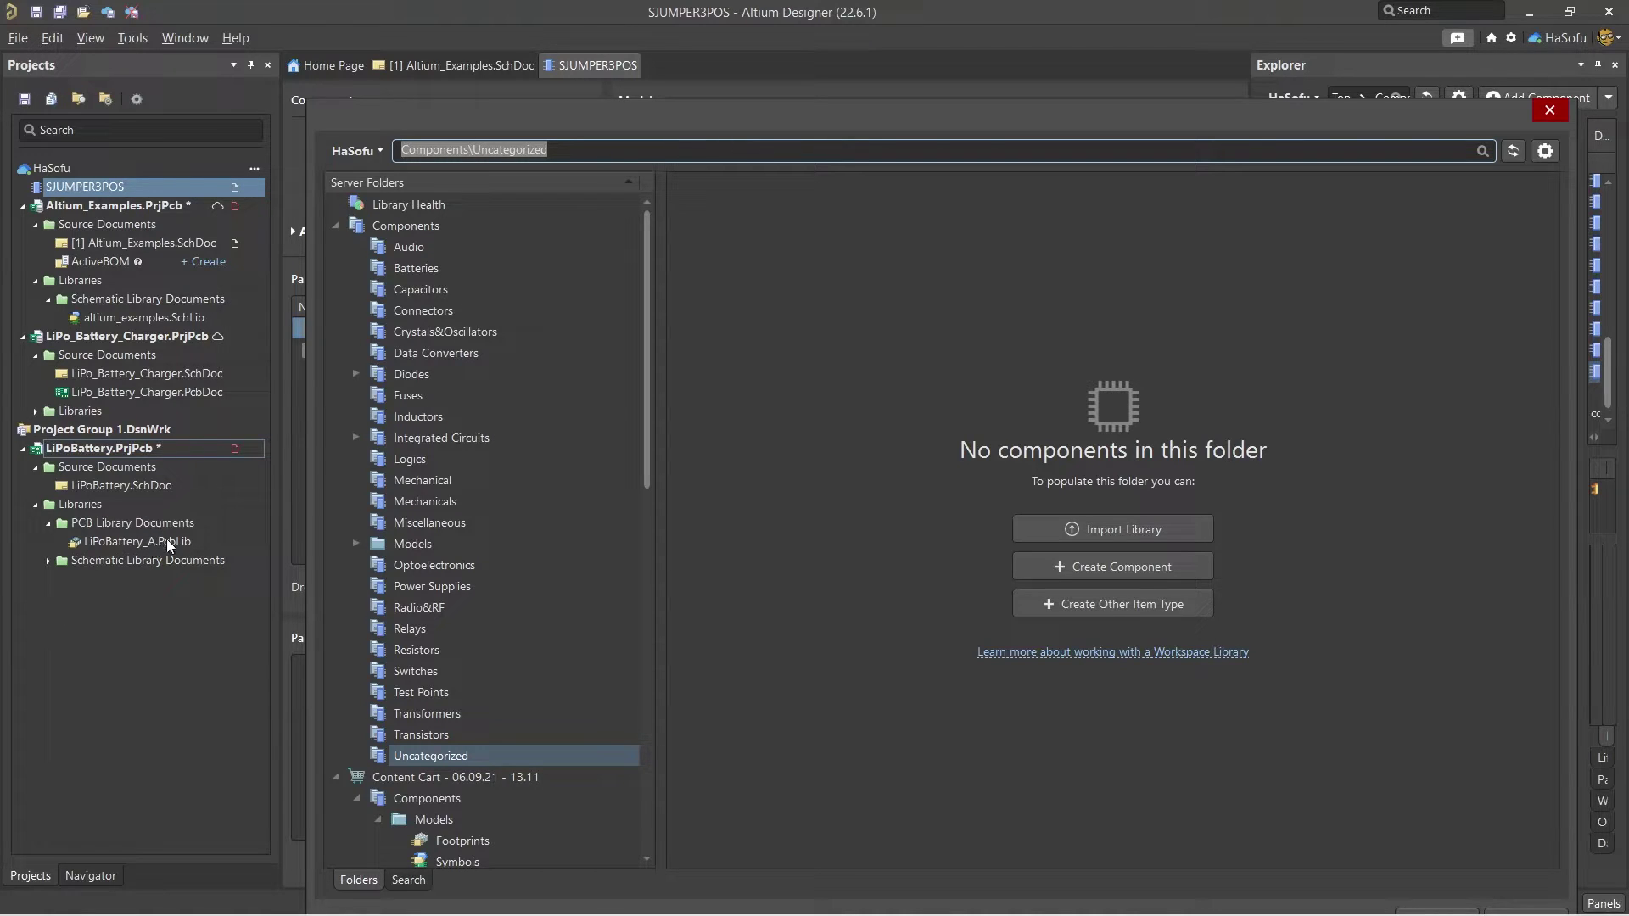
pyautogui.write('SJUMPER3POS')
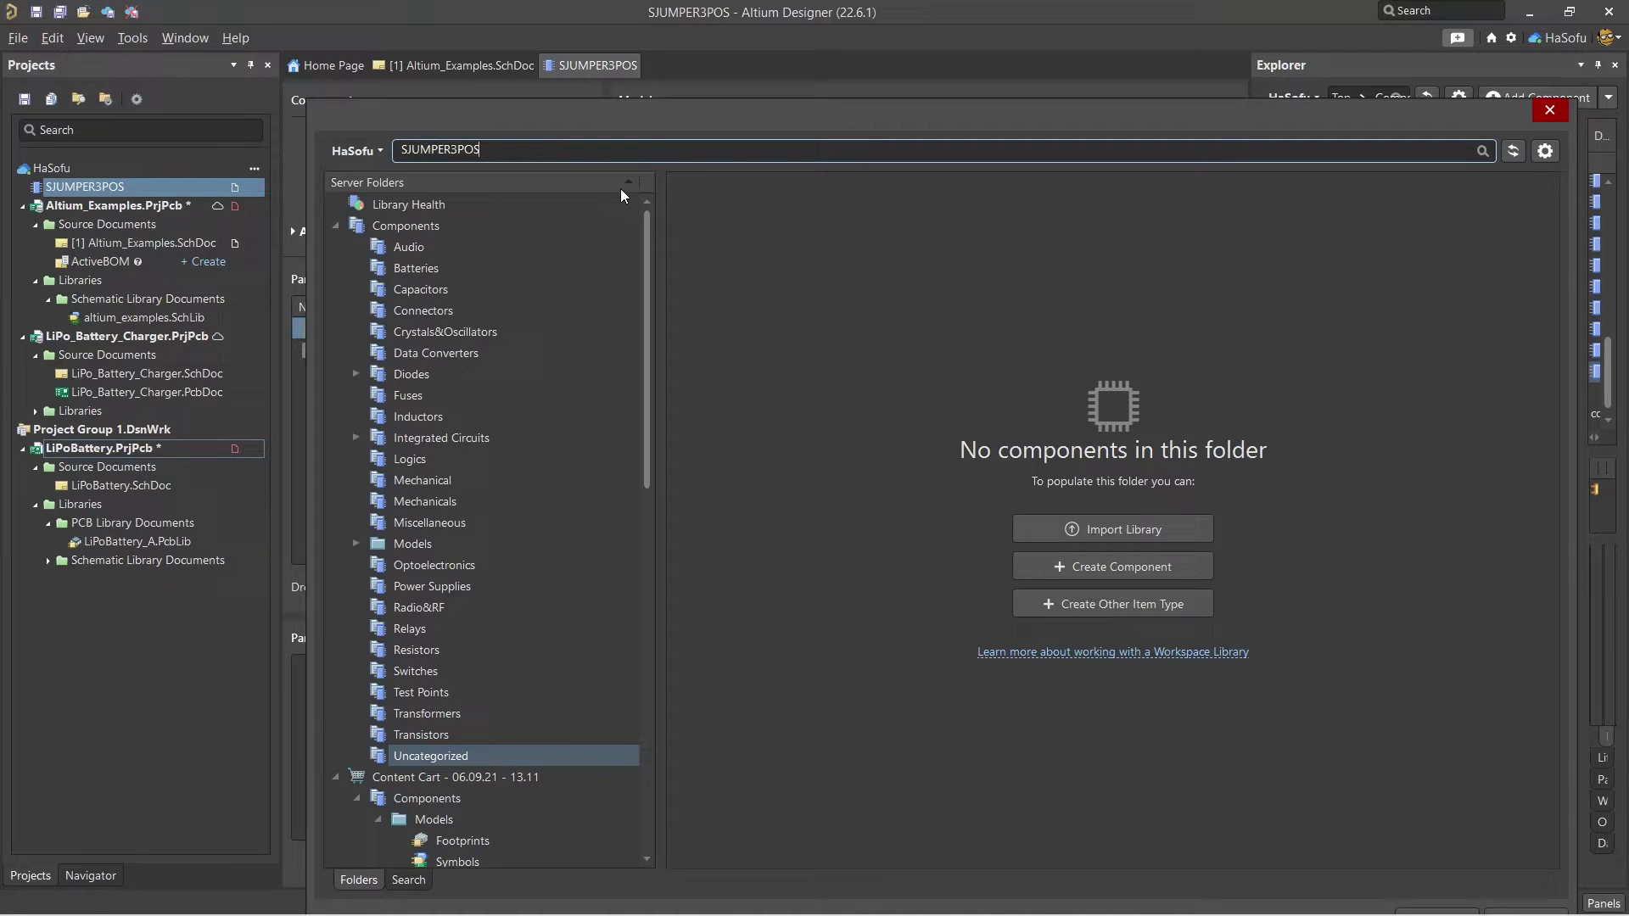
pyautogui.hotkey('ctrl', 'a')
pyautogui.press('Return')
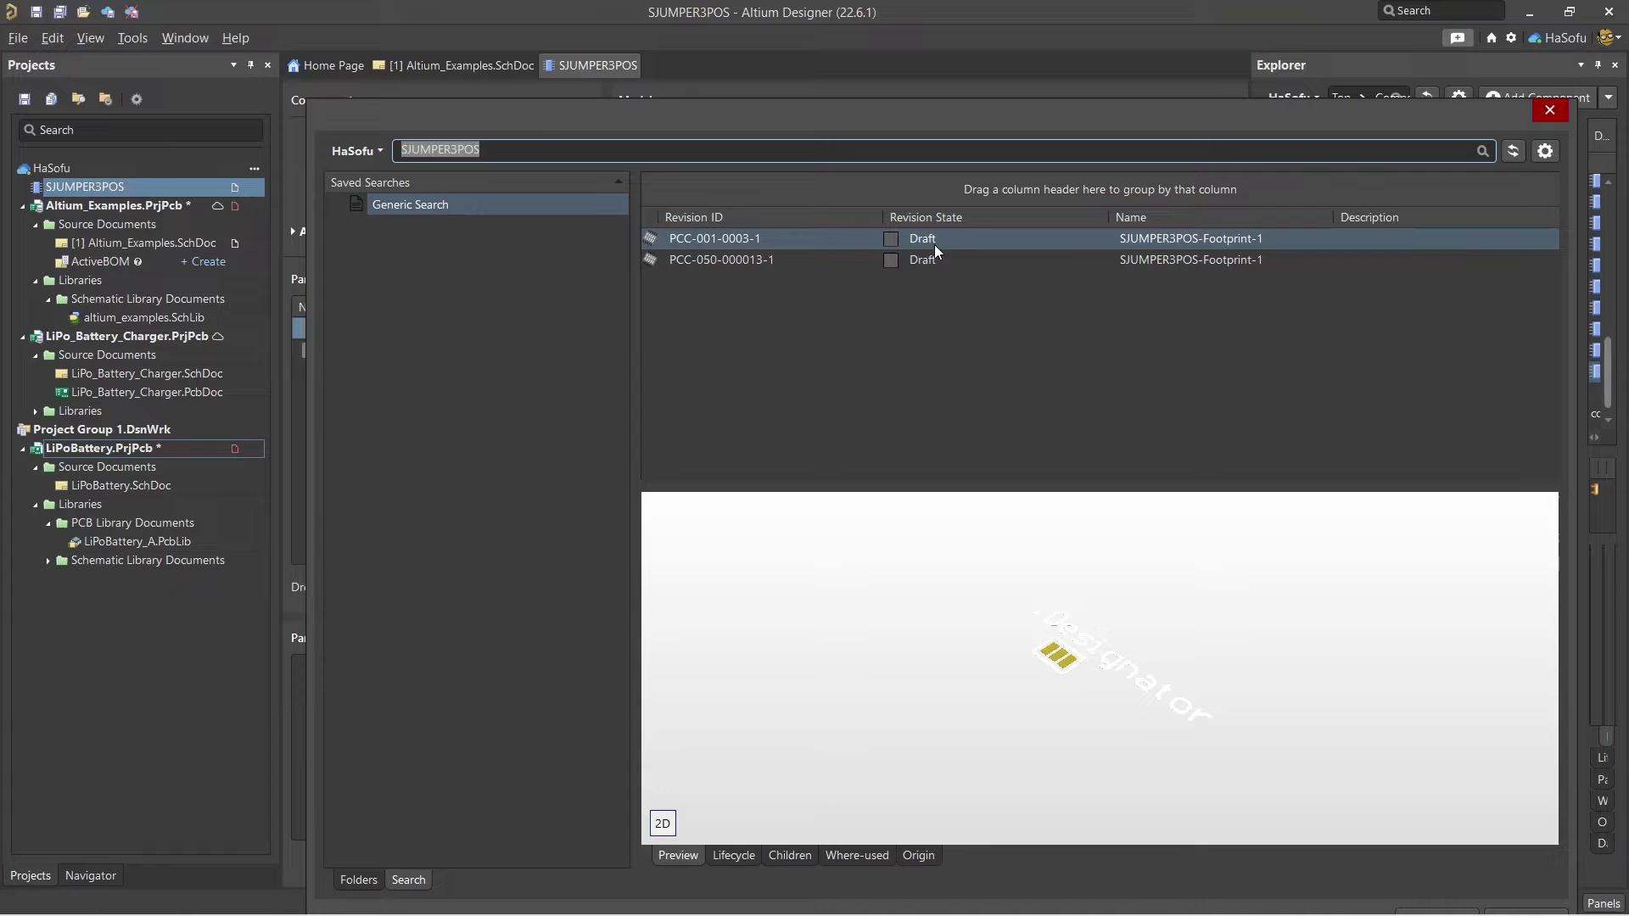
pyautogui.click(756, 239)
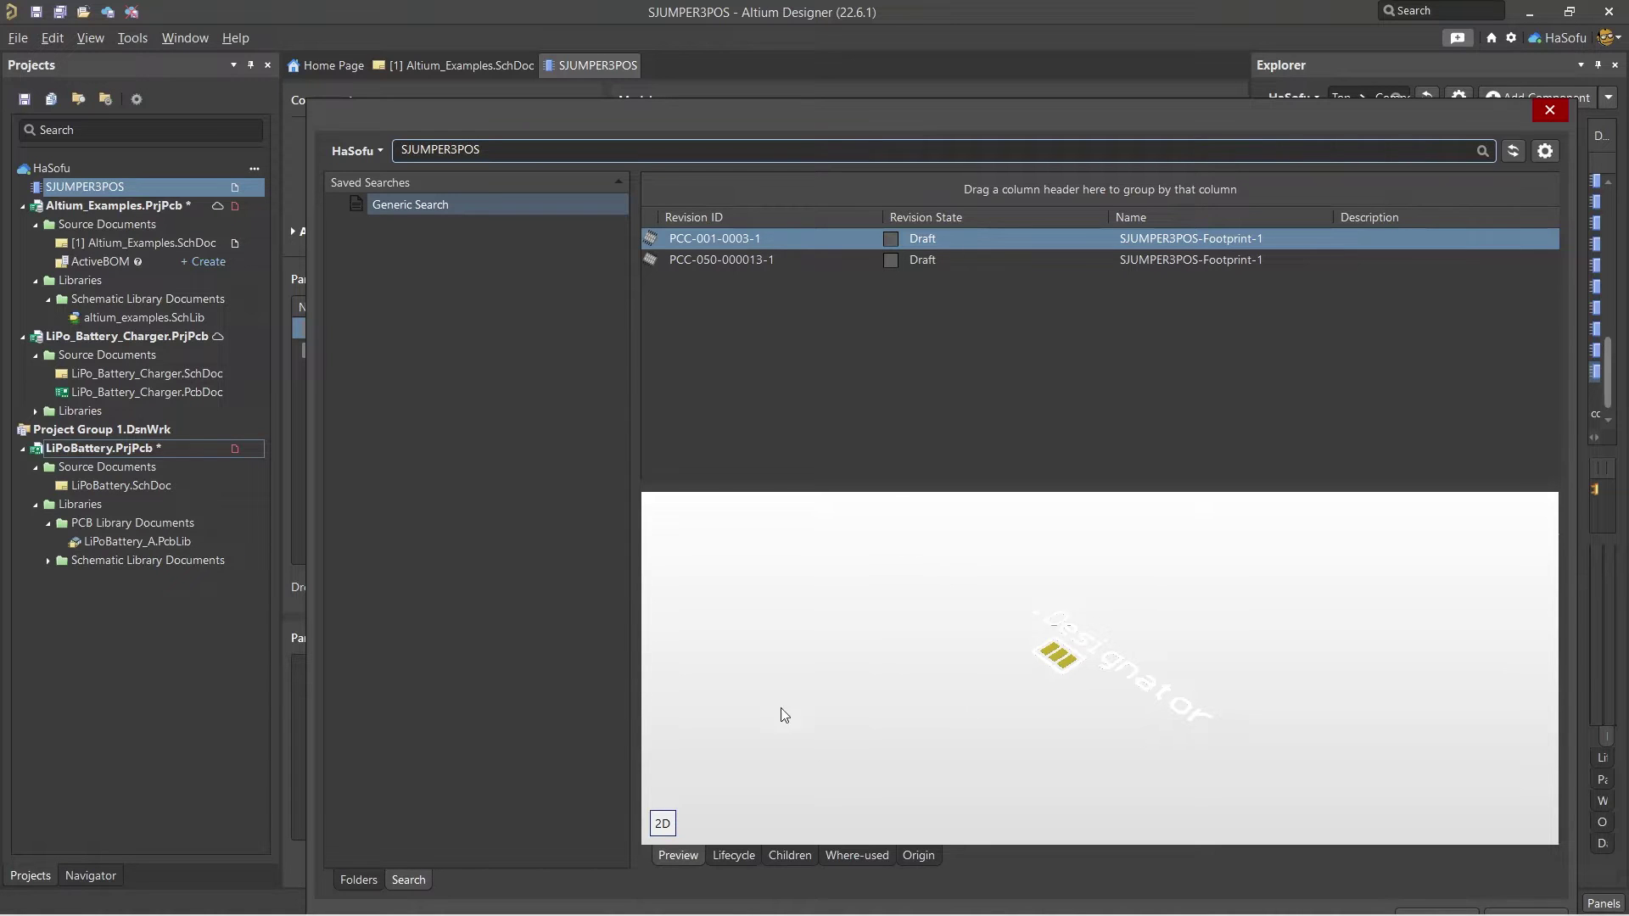
pyautogui.moveTo(940, 136); pyautogui.dragTo(894, 51)
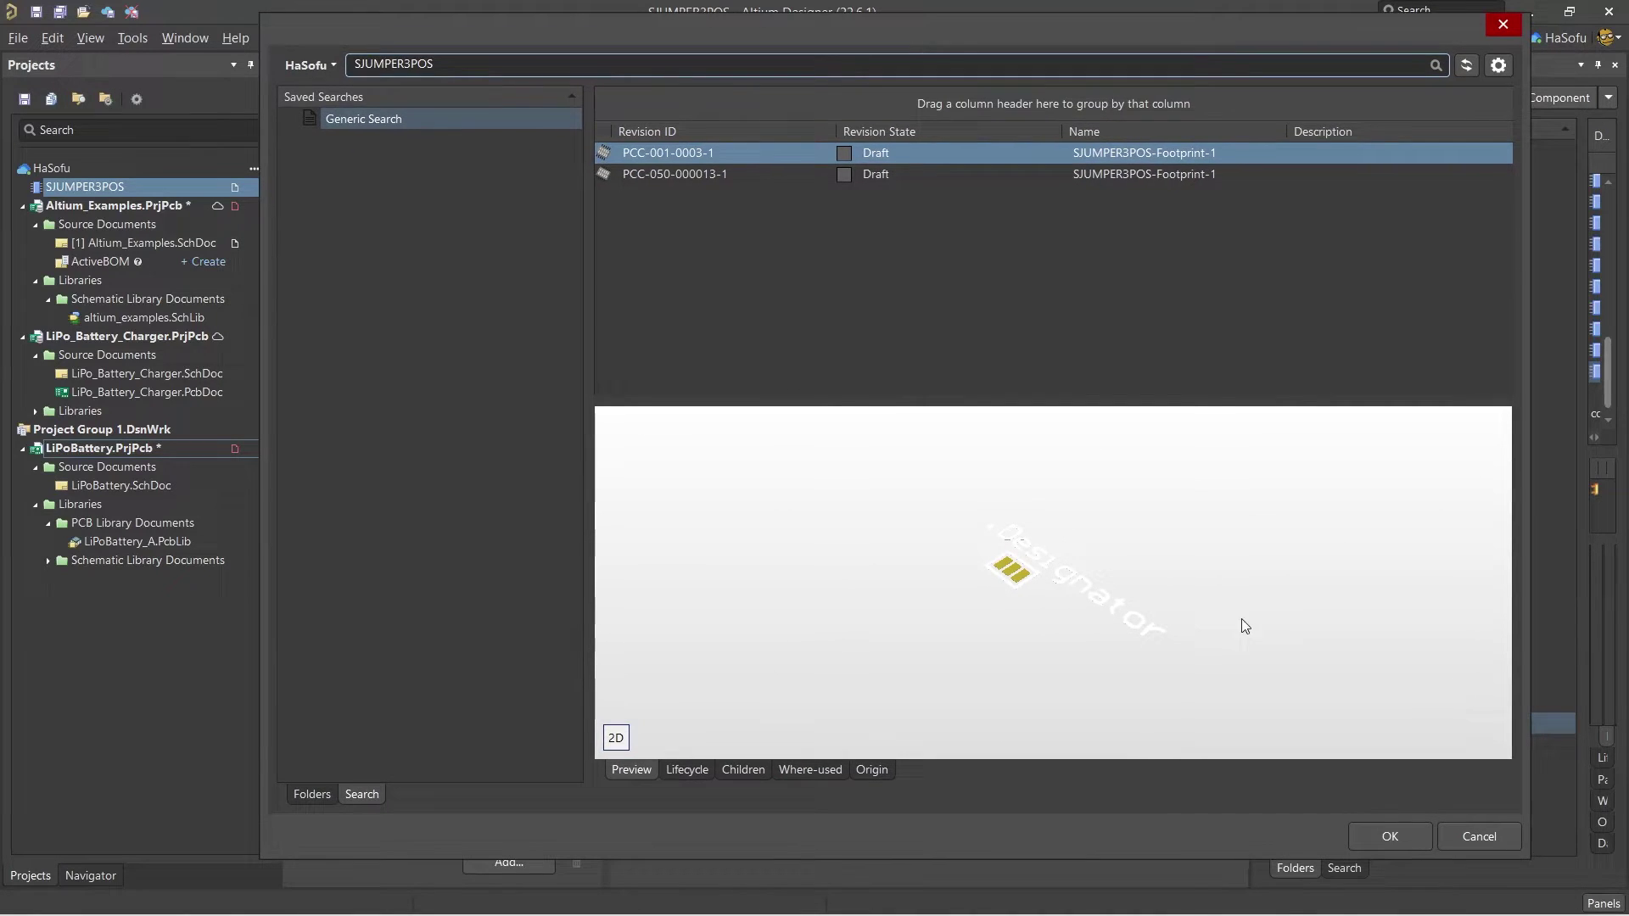
pyautogui.click(1389, 836)
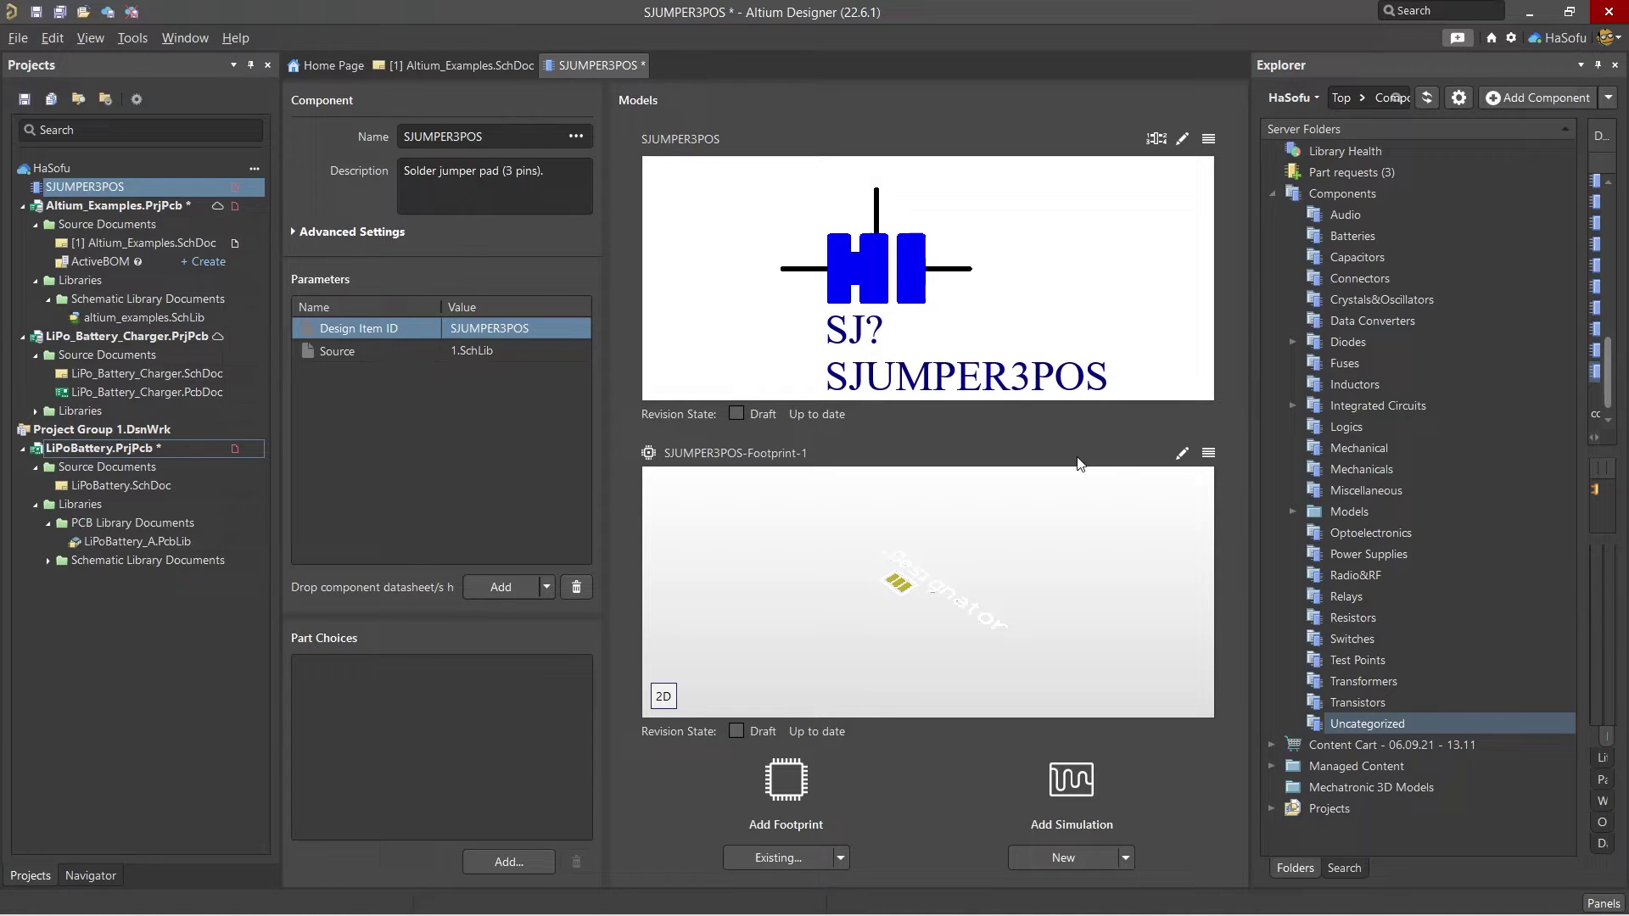
# Step: Open the attached SJUMPER3POS-Footprint-1 as a shared model in the PCB library editor
pyautogui.click(1182, 455)
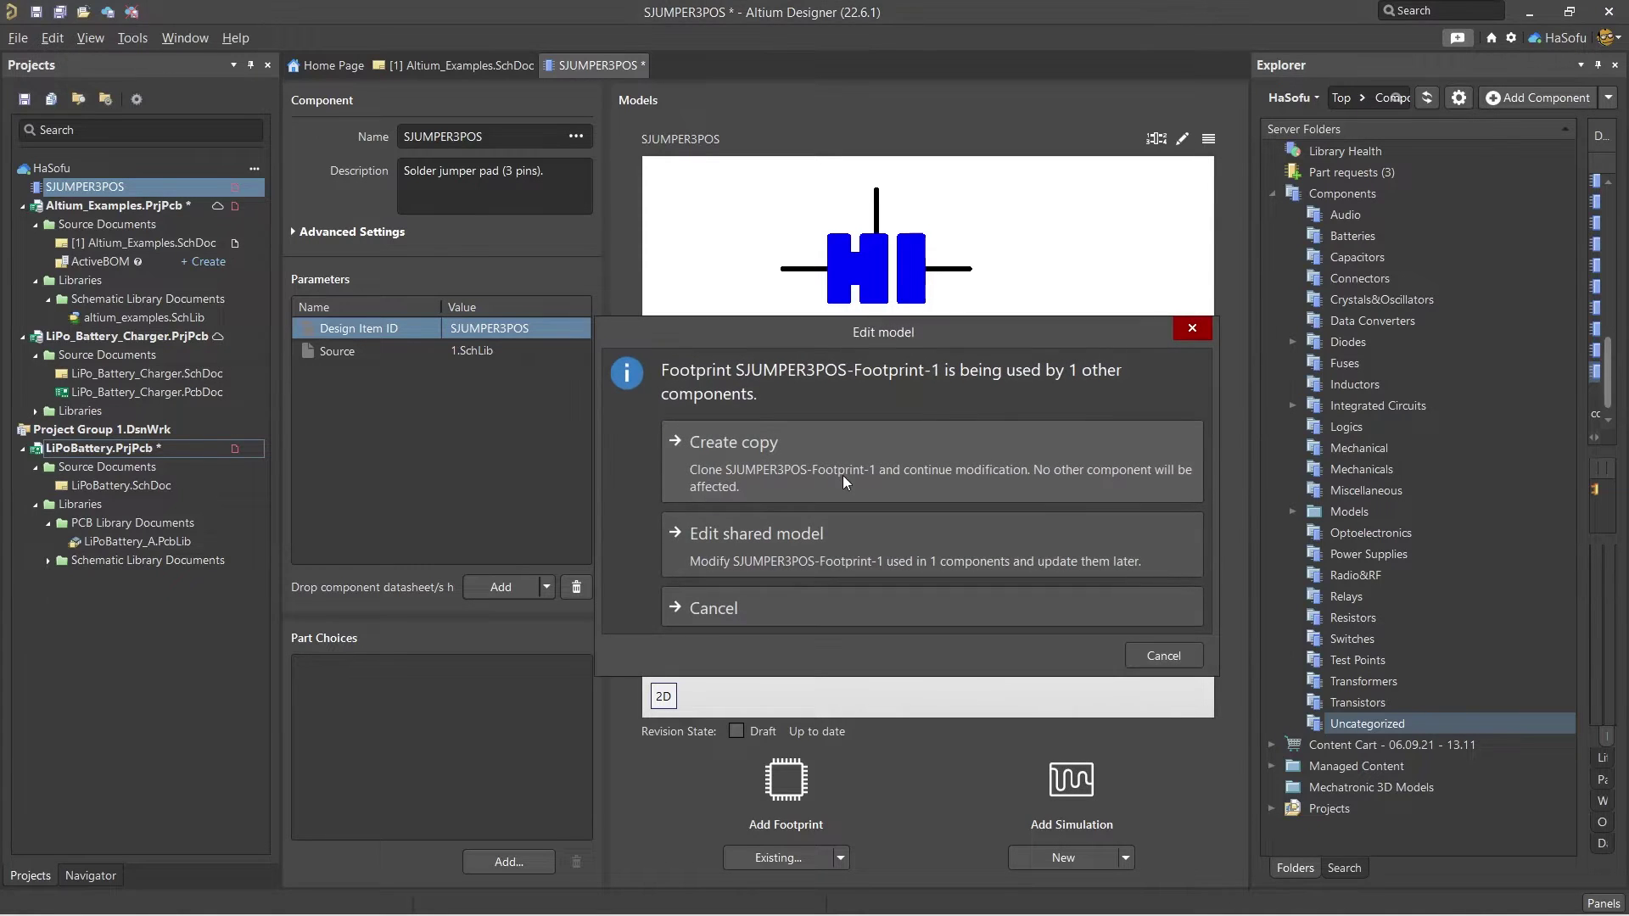
pyautogui.click(854, 548)
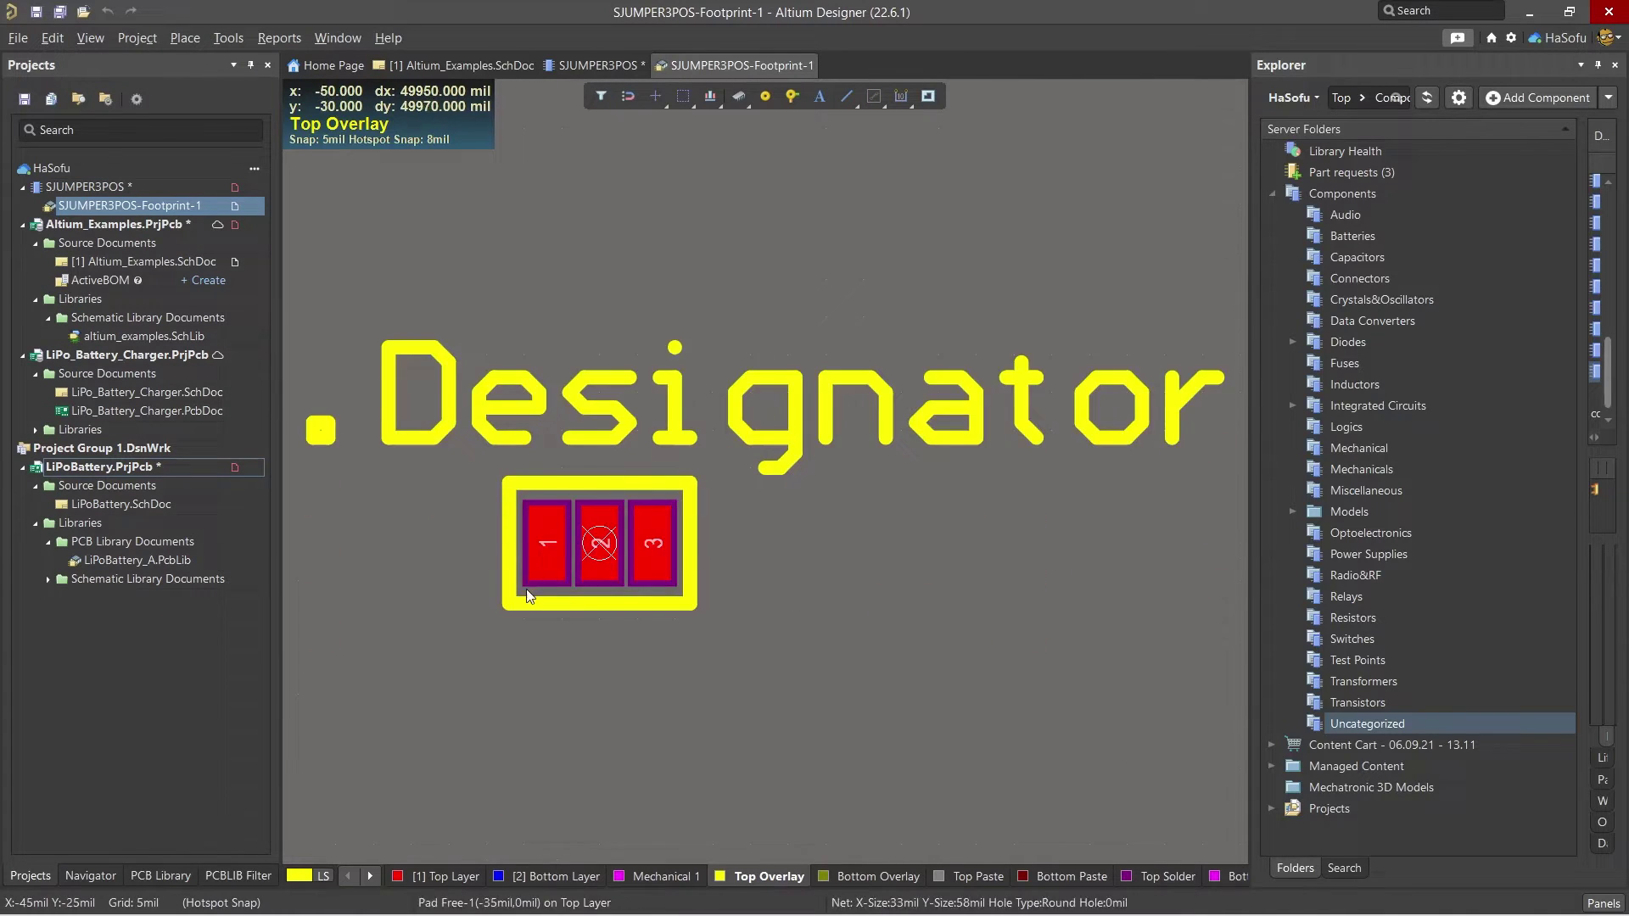
# Step: Start a Top Layer copper rectangle between pads 1 and 2, then cancel it
pyautogui.keyDown('ctrl'); pyautogui.scroll(4, 540, 567); pyautogui.keyUp('ctrl')
pyautogui.keyDown('ctrl'); pyautogui.scroll(-2, 540, 566); pyautogui.keyUp('ctrl')
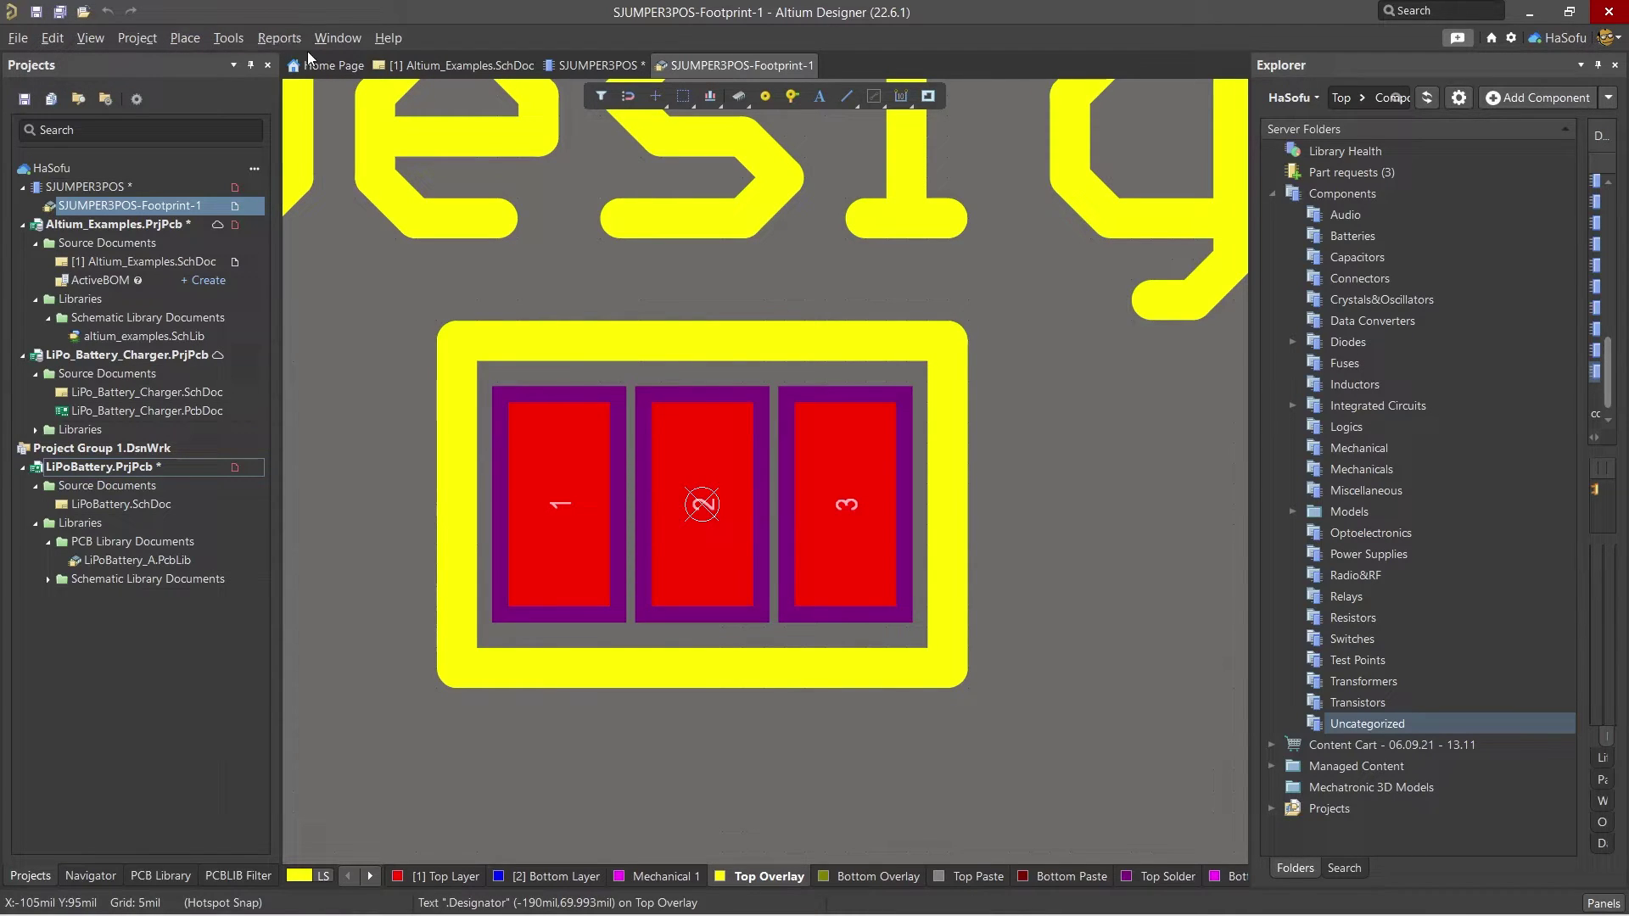
pyautogui.click(187, 38)
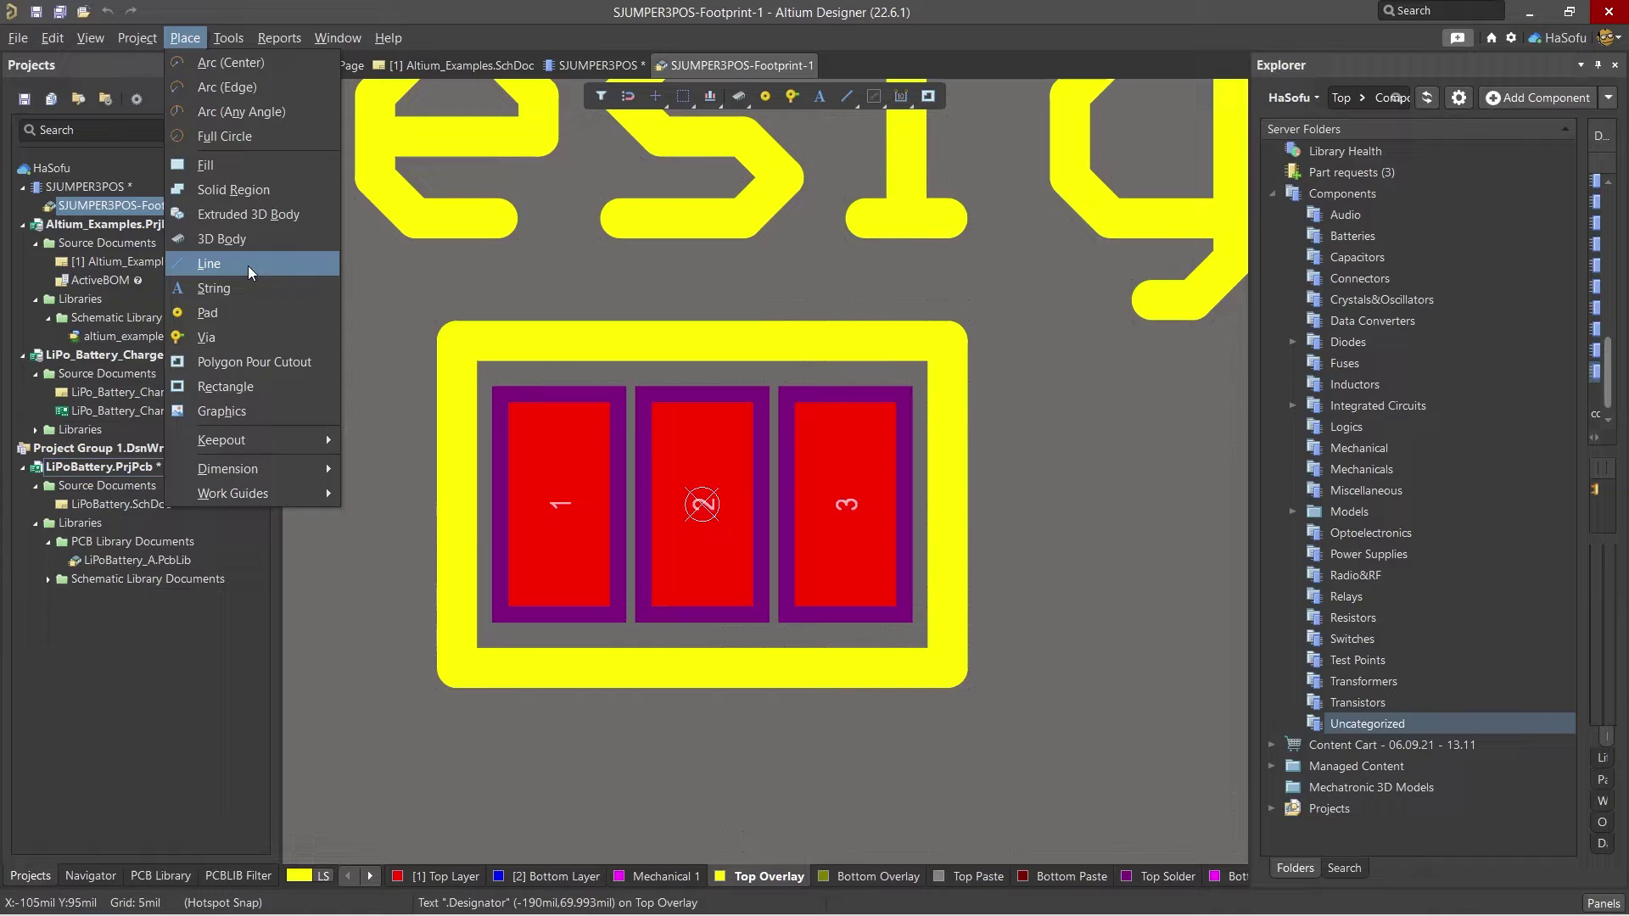
pyautogui.click(256, 384)
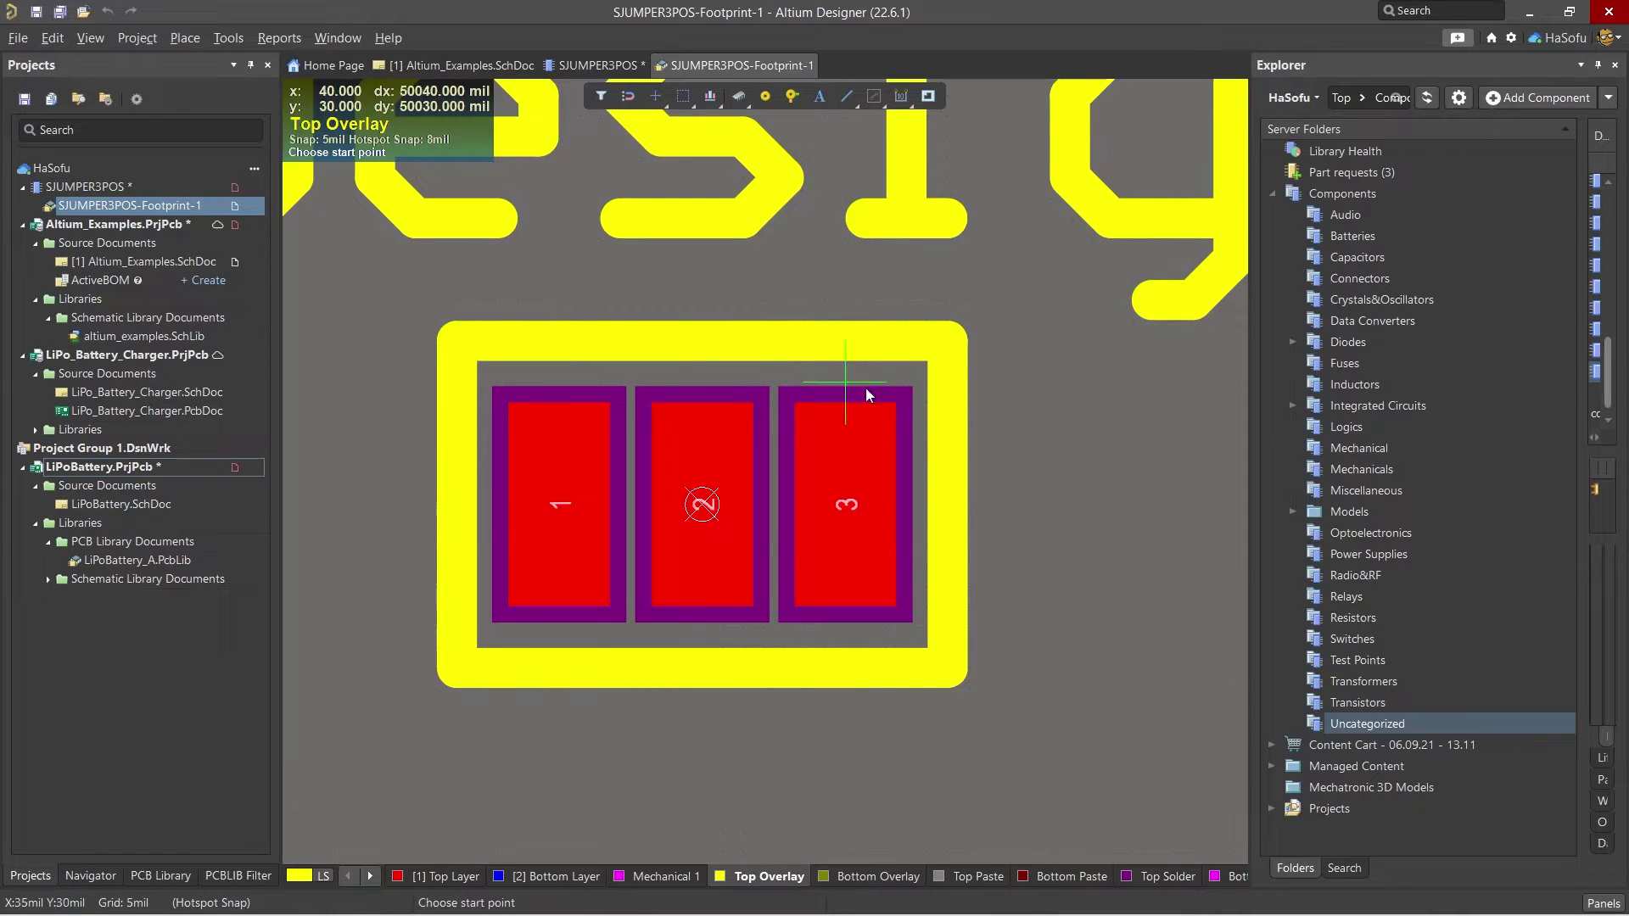
pyautogui.press('Tab')
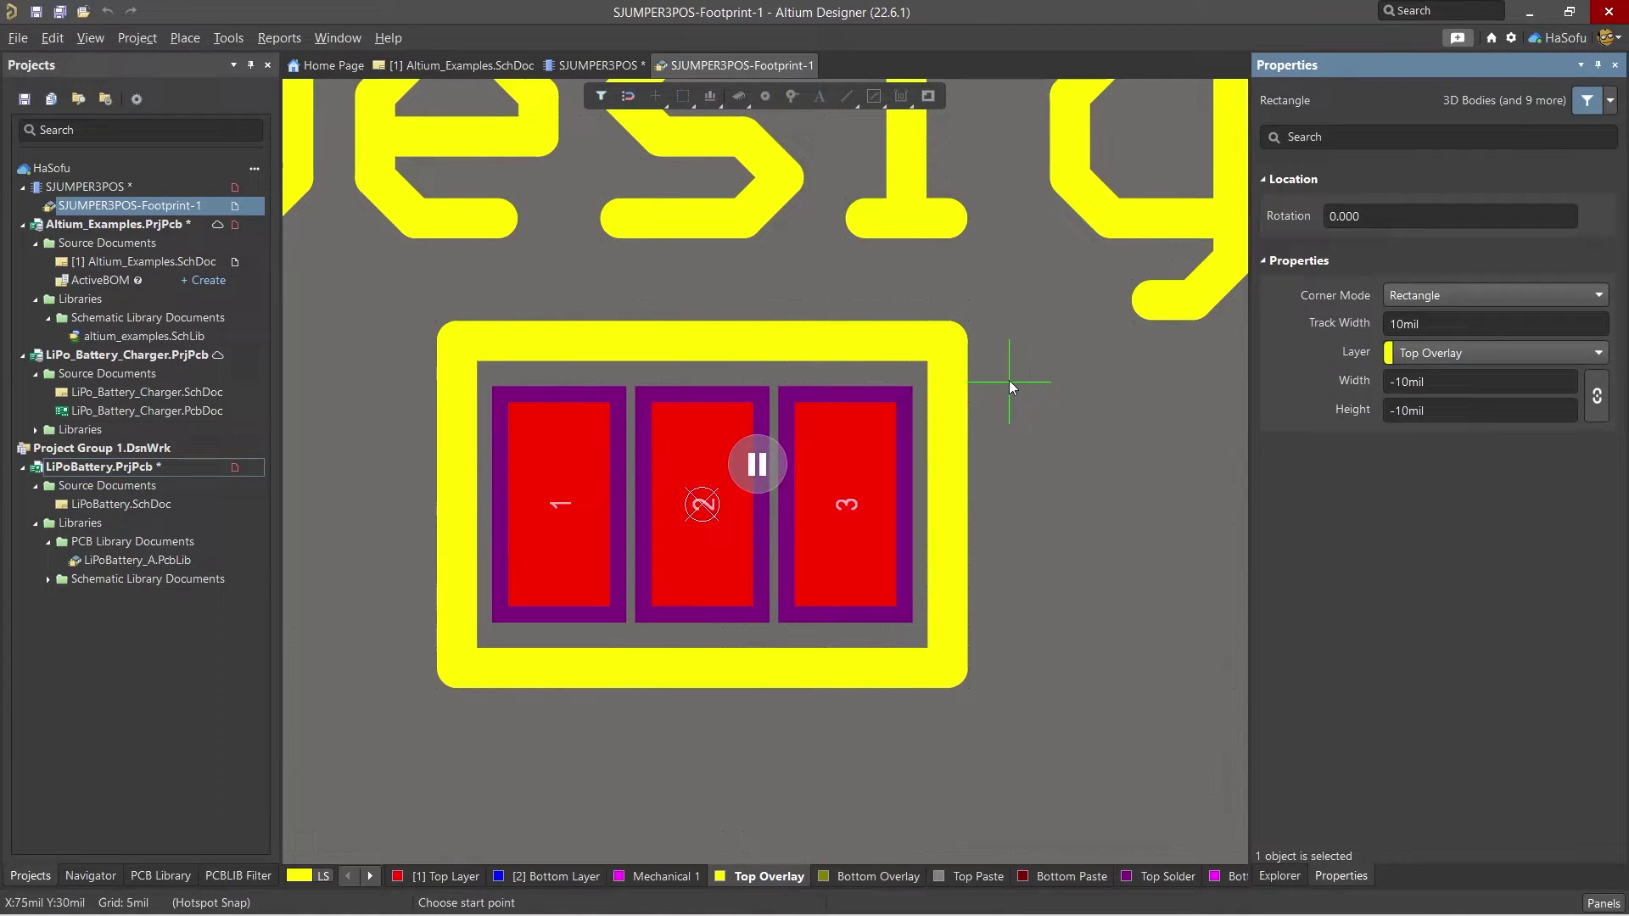
pyautogui.click(1463, 353)
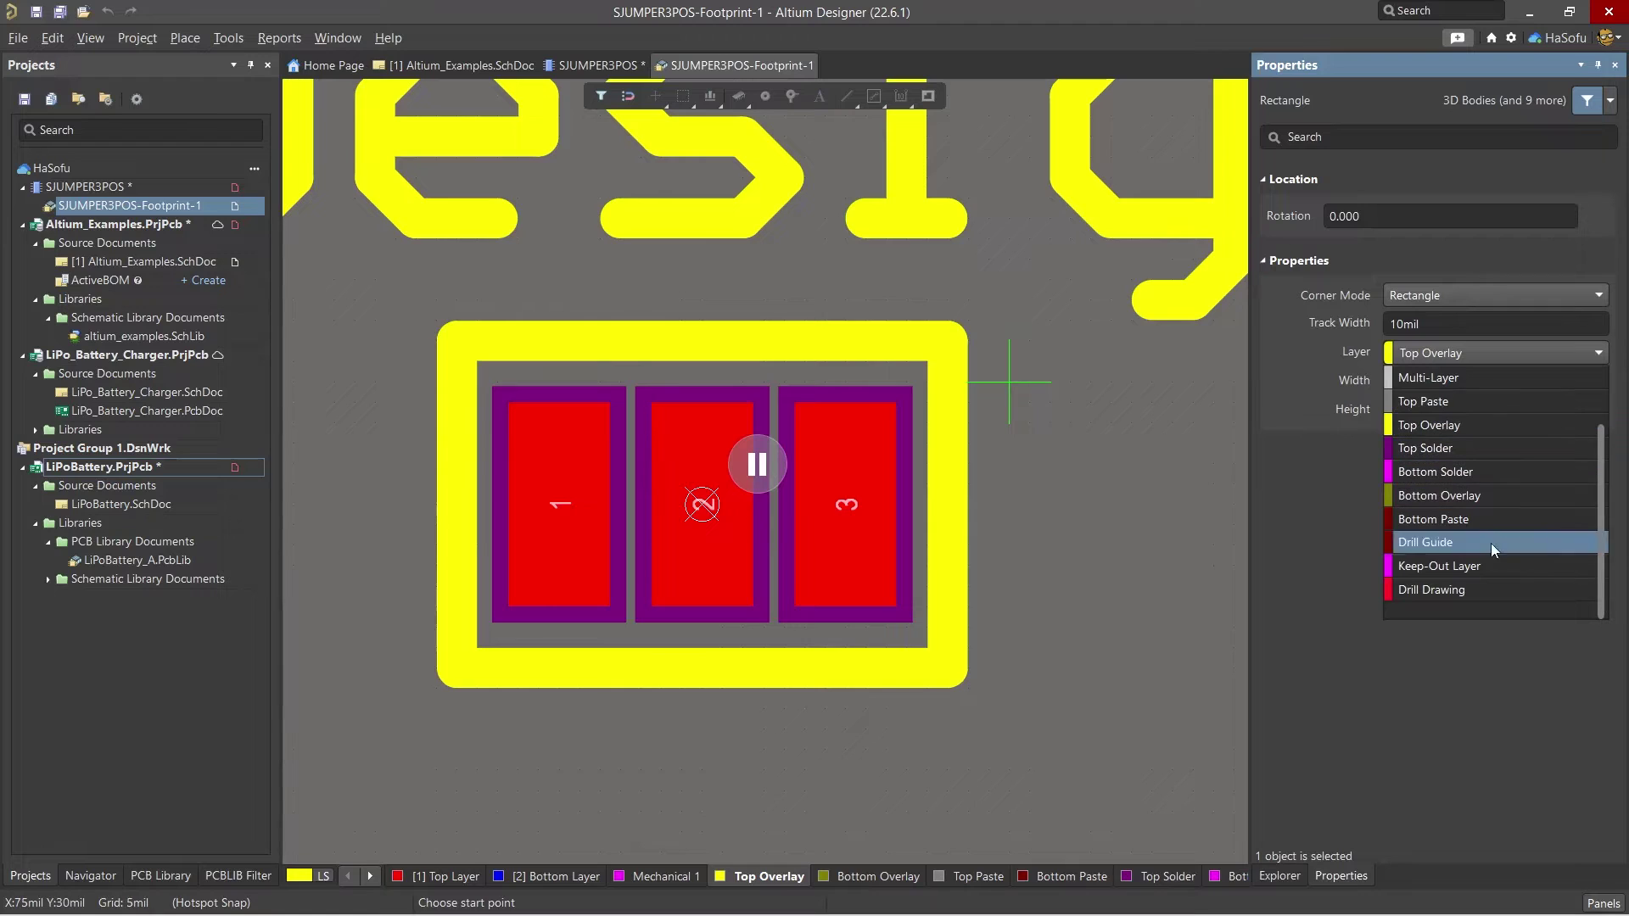
pyautogui.scroll(2, 1481, 567)
pyautogui.click(1455, 377)
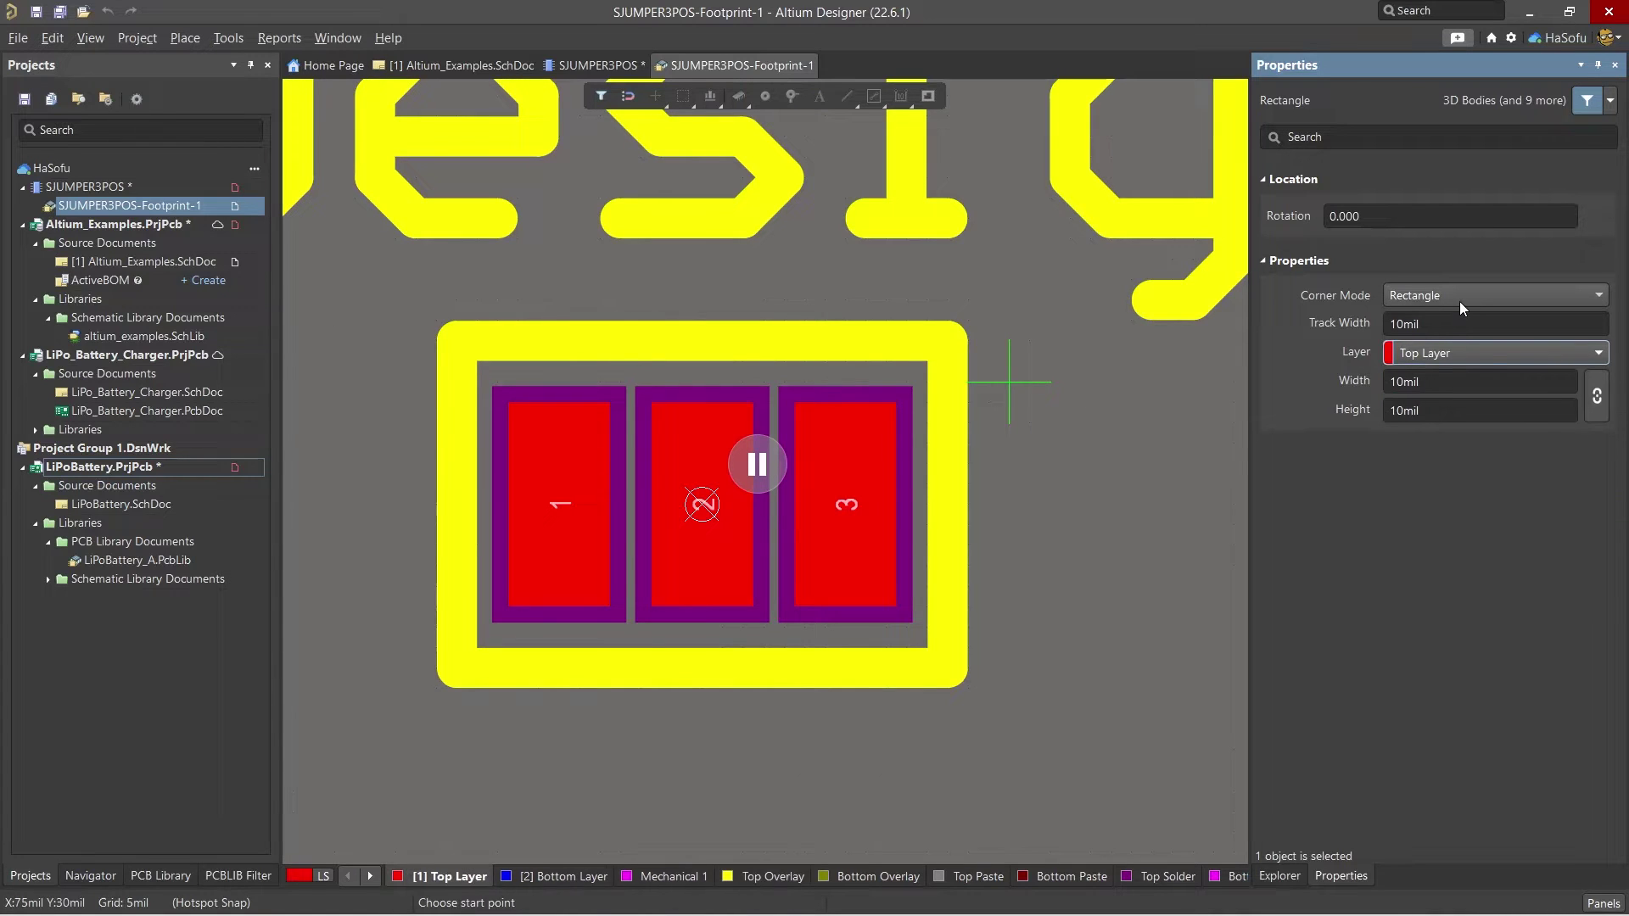
pyautogui.click(757, 464)
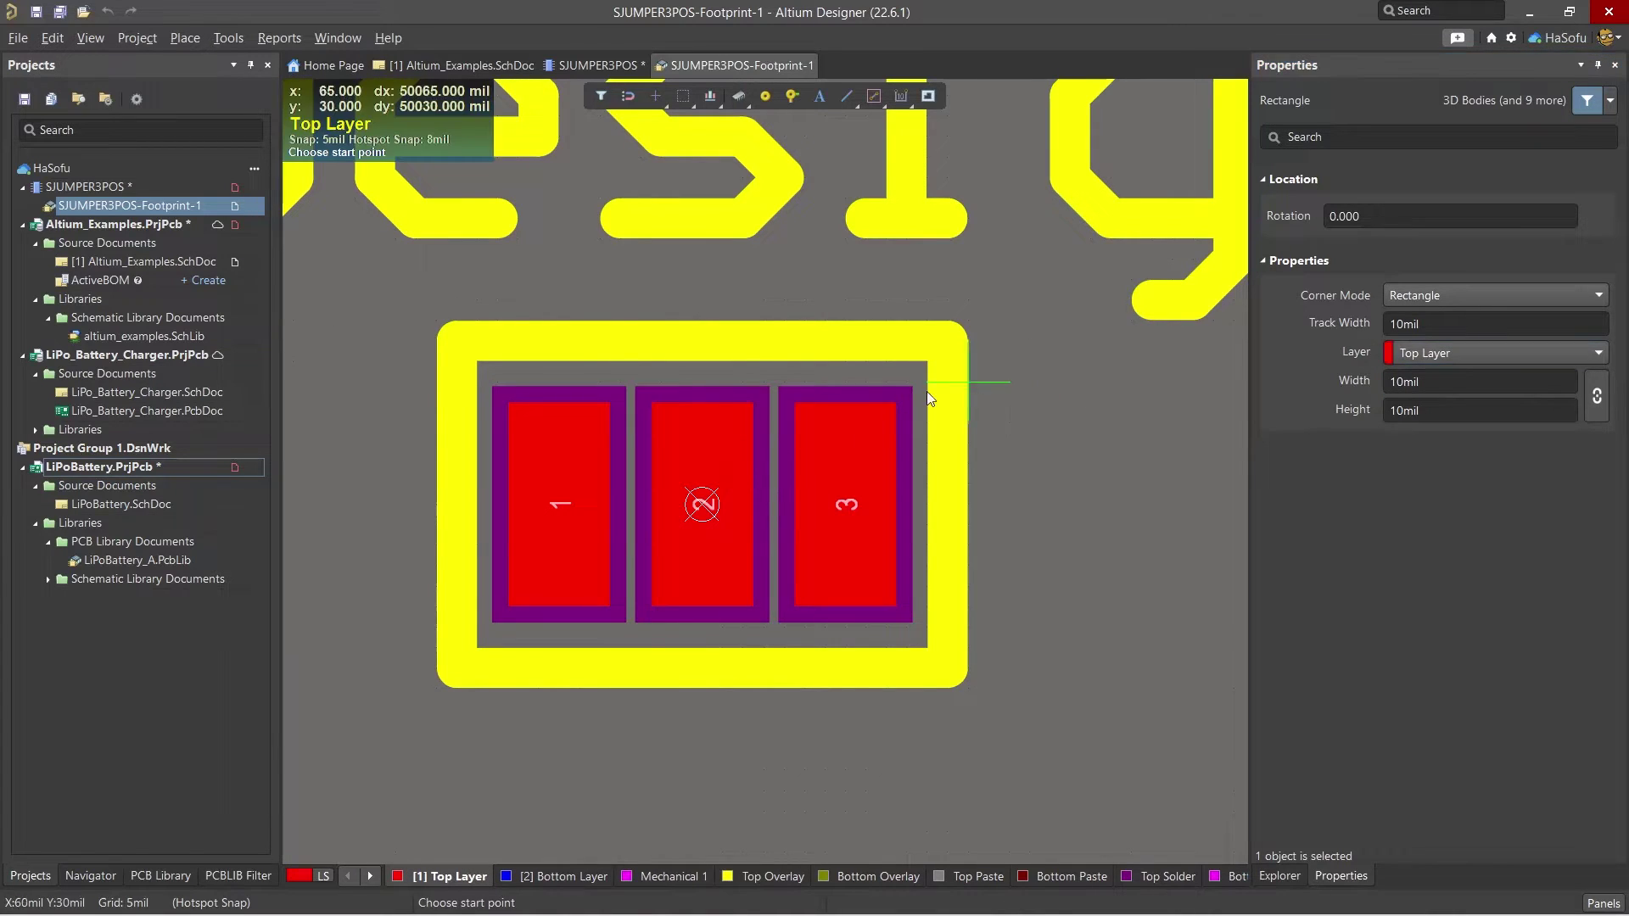
pyautogui.click(580, 463)
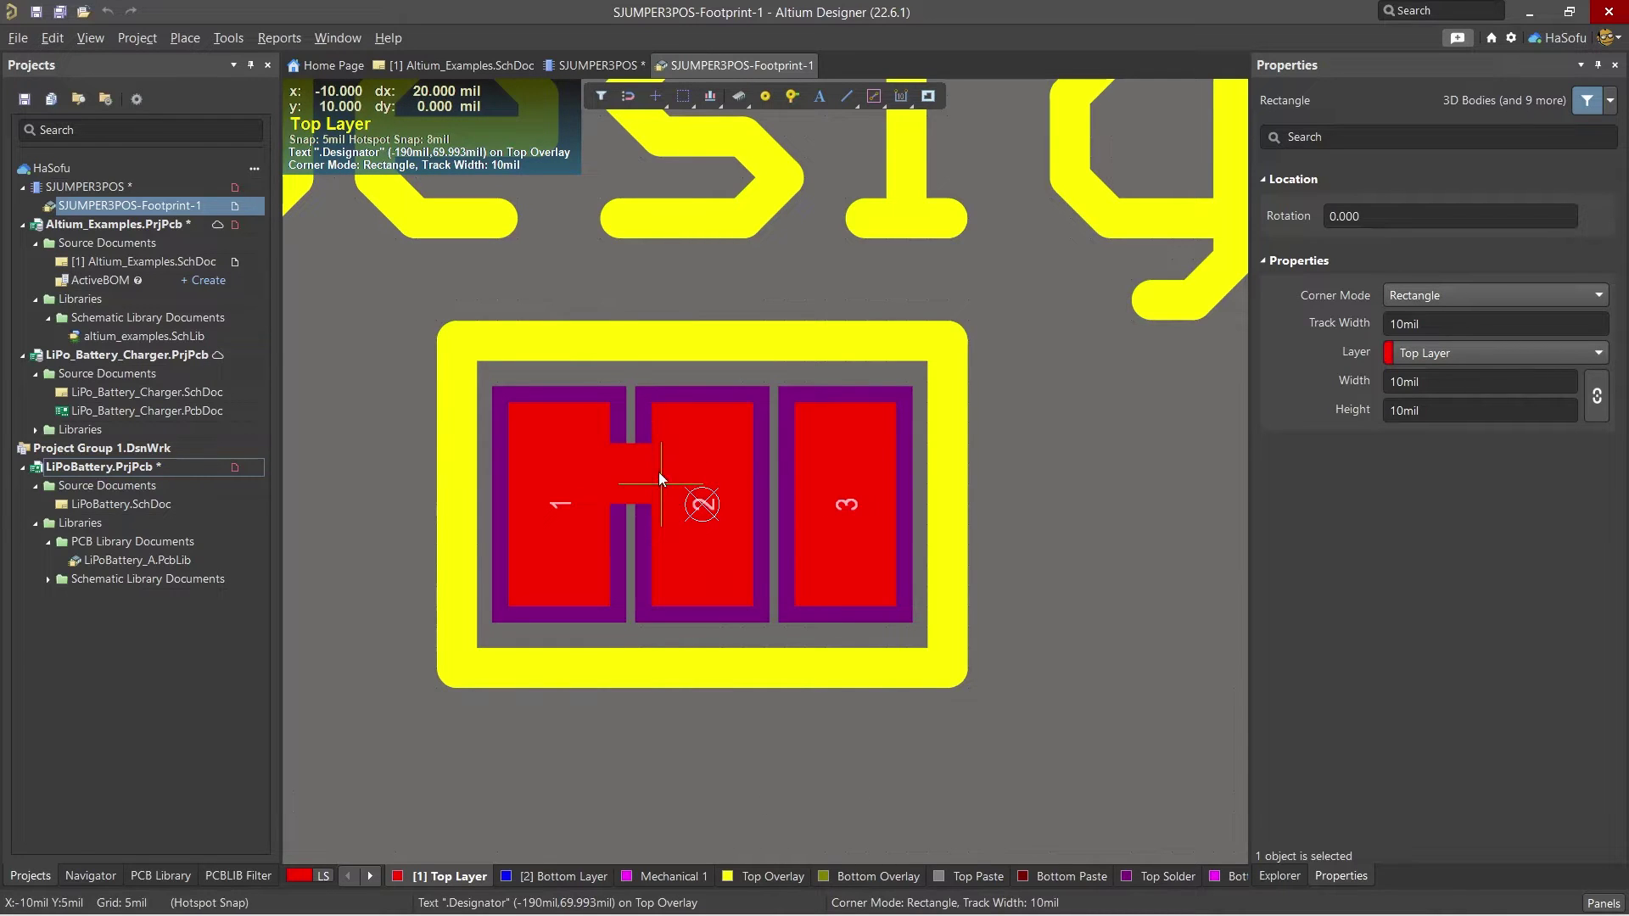
pyautogui.press('Escape')
pyautogui.press('Escape')
# Step: Inspect and deselect the .Designator text, then bring up the footprint document's tab options
pyautogui.rightClick(1056, 358)
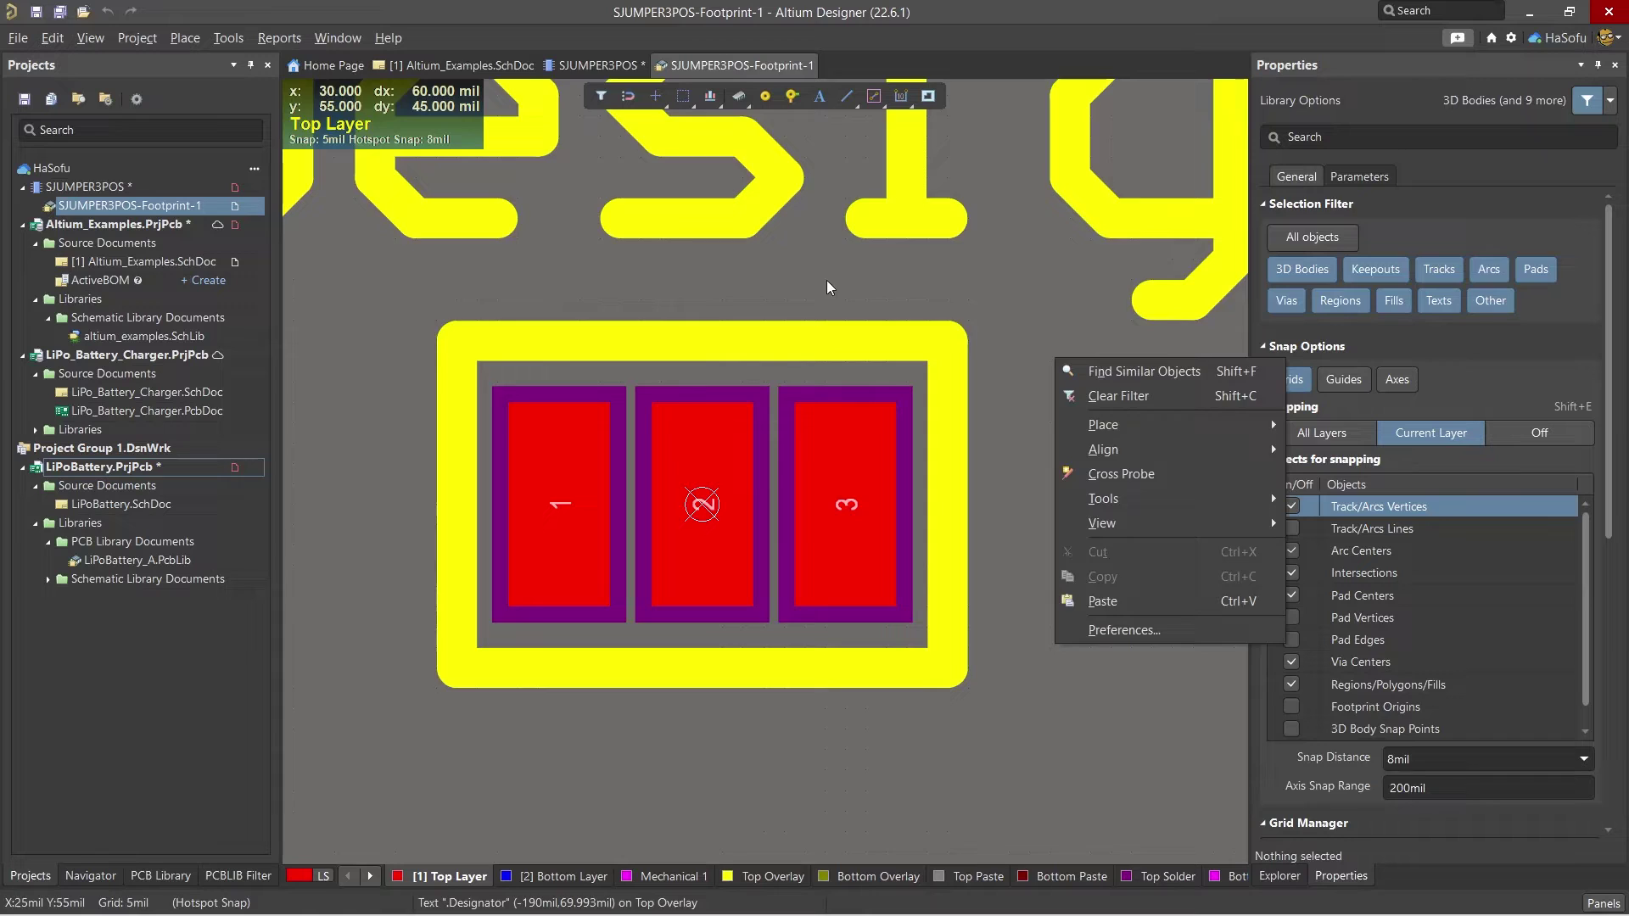
pyautogui.click(886, 273)
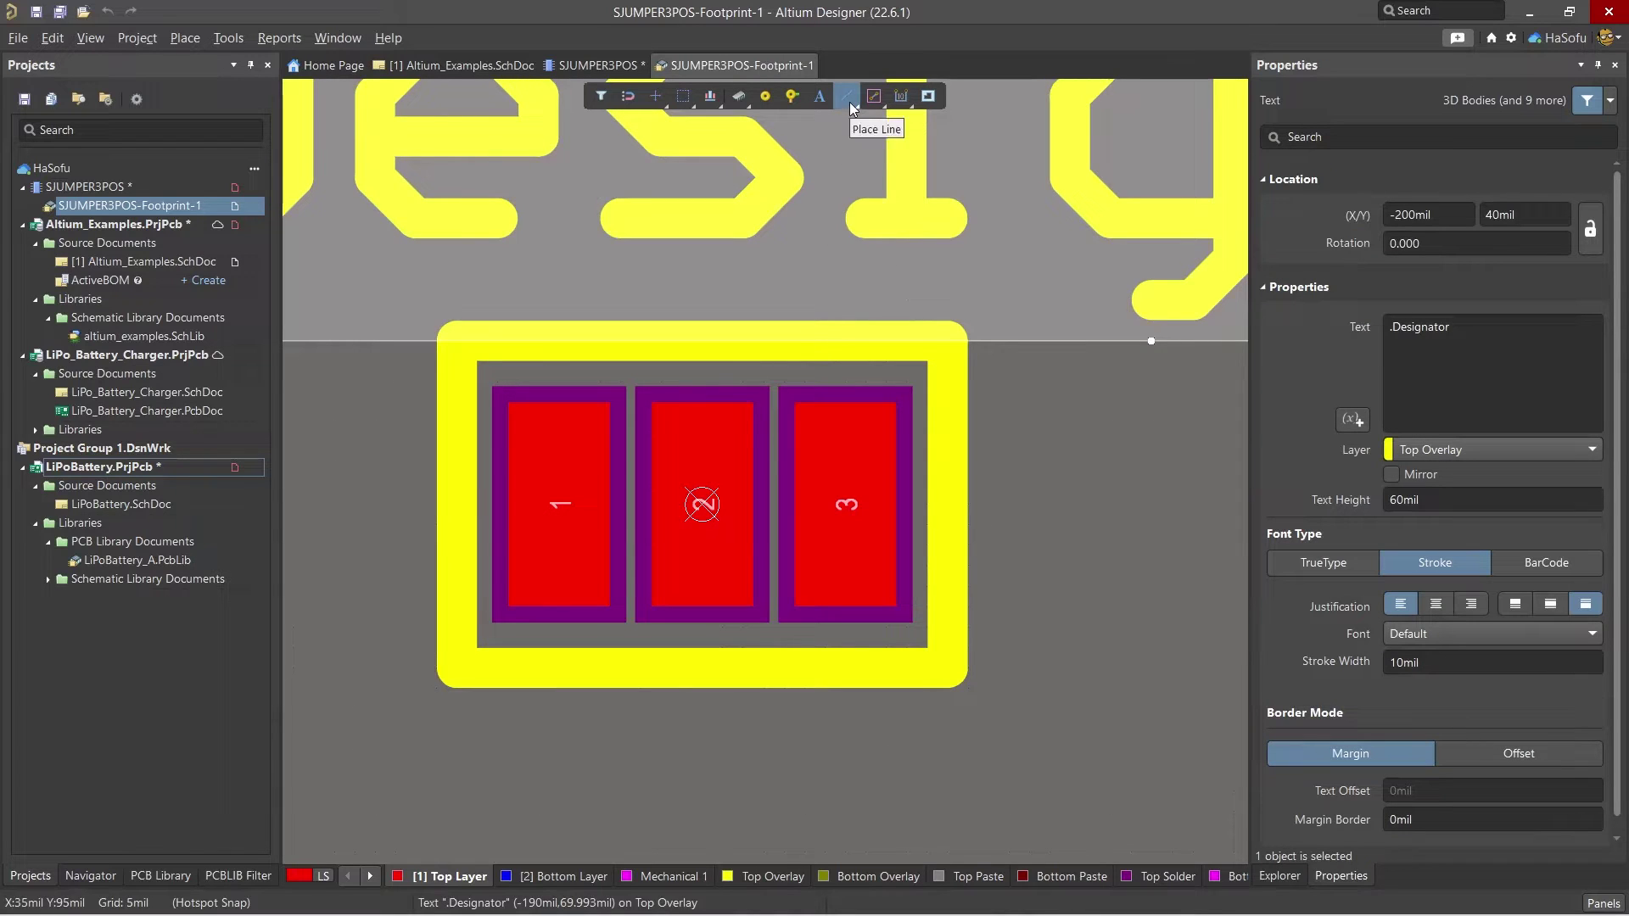
pyautogui.click(1115, 539)
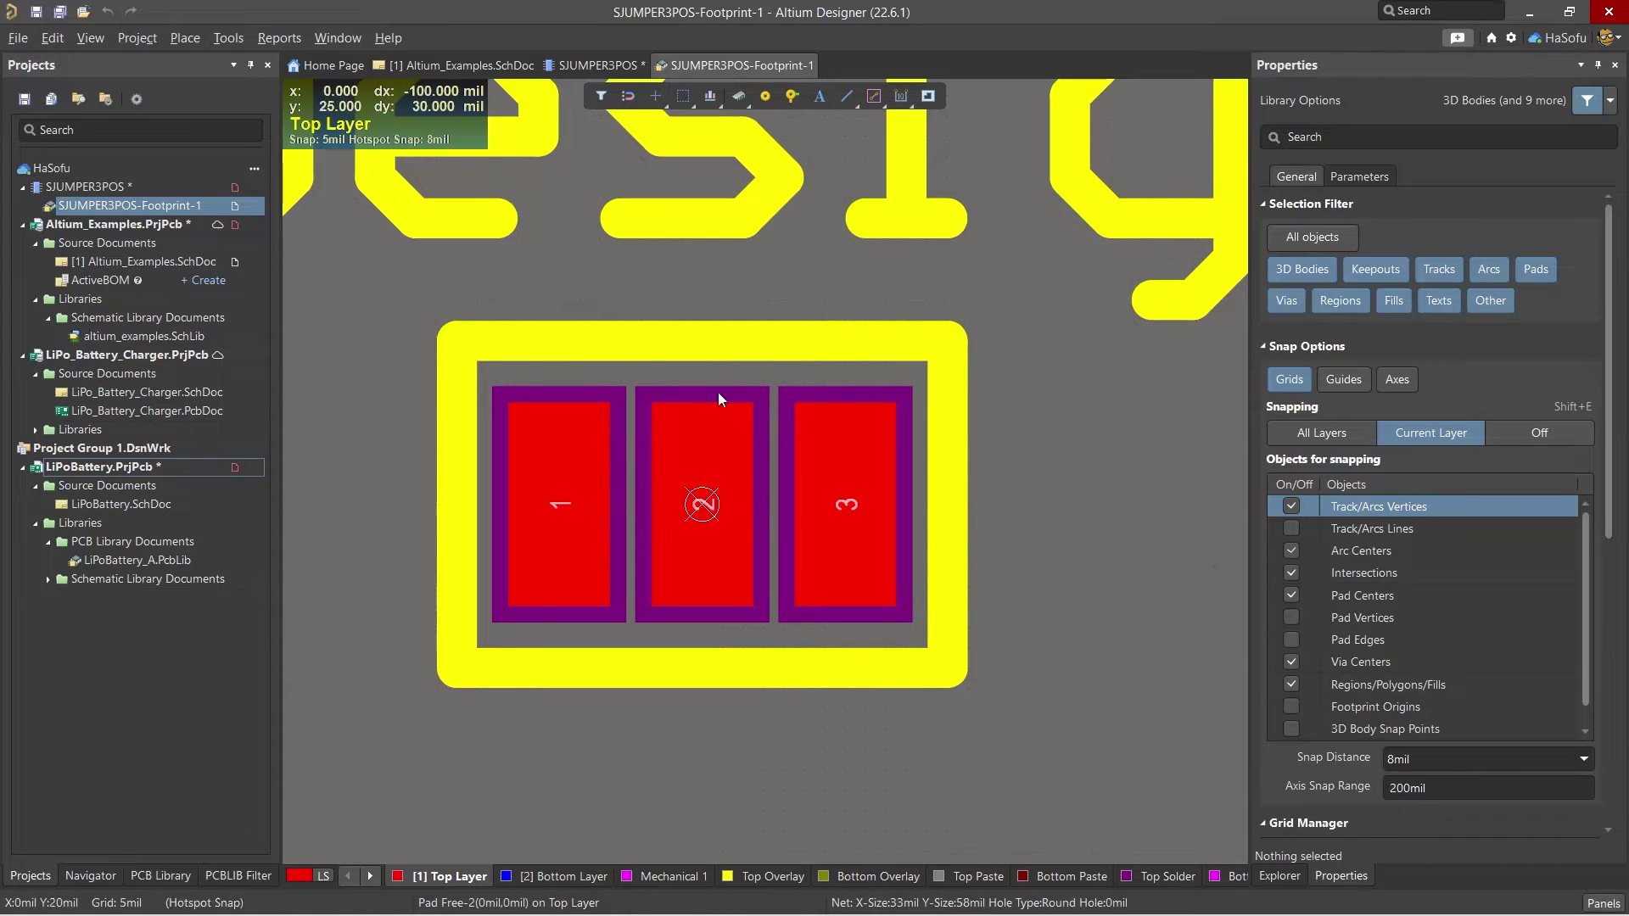
pyautogui.rightClick(794, 71)
# Step: Close the footprint document, open the SJUMPER3POS symbol for editing and check the Add Footprint options
pyautogui.click(833, 82)
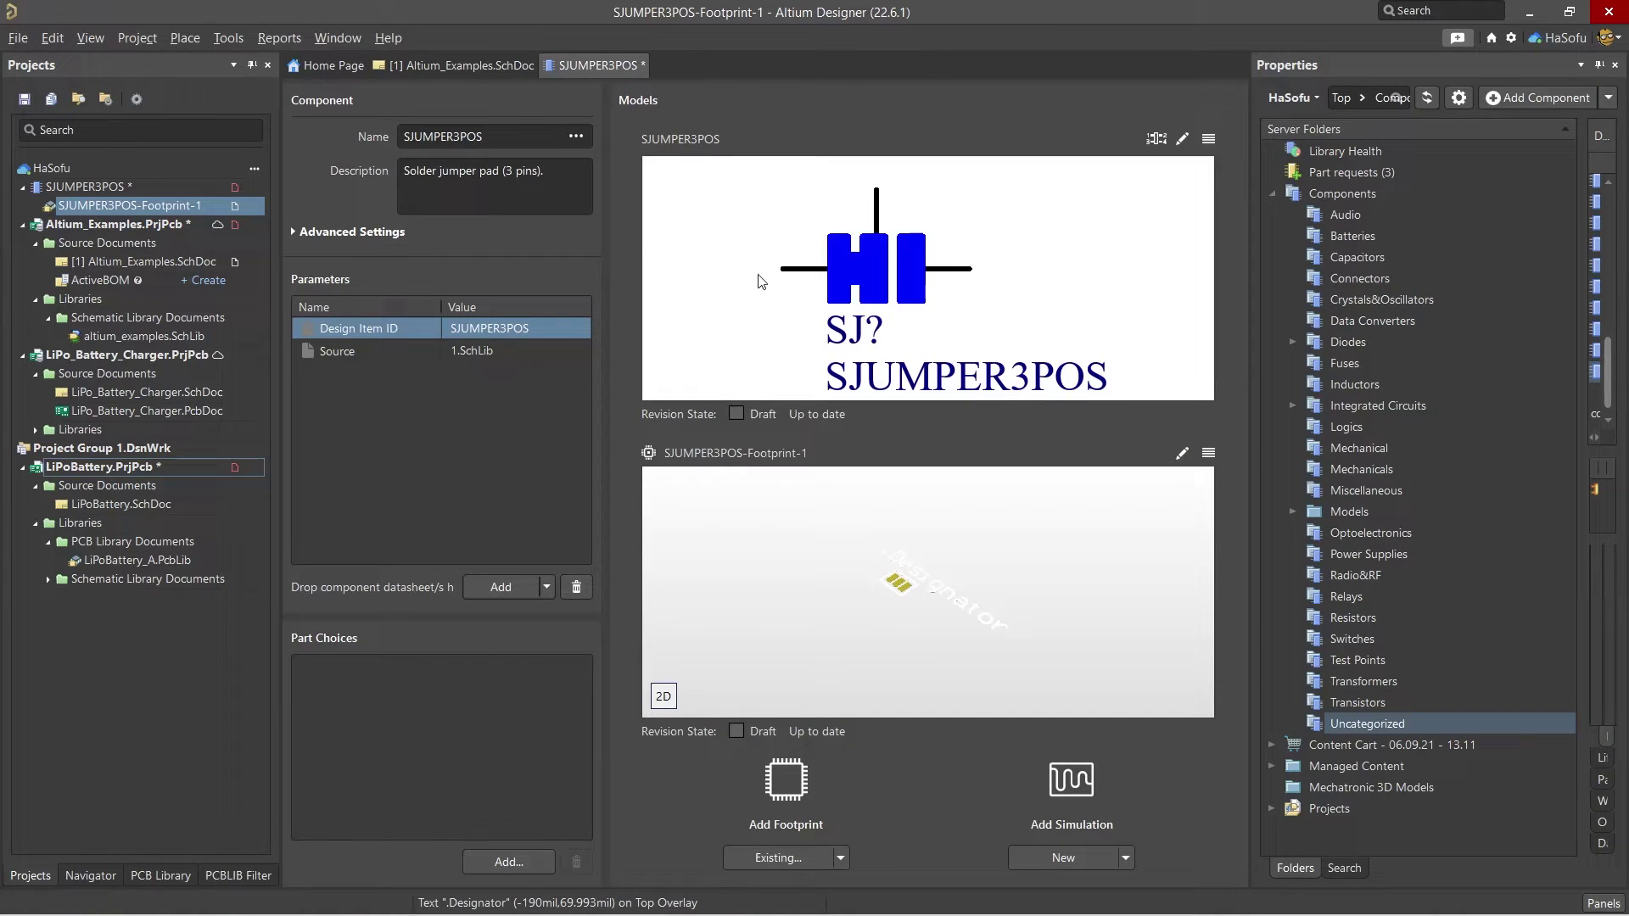
pyautogui.click(1181, 140)
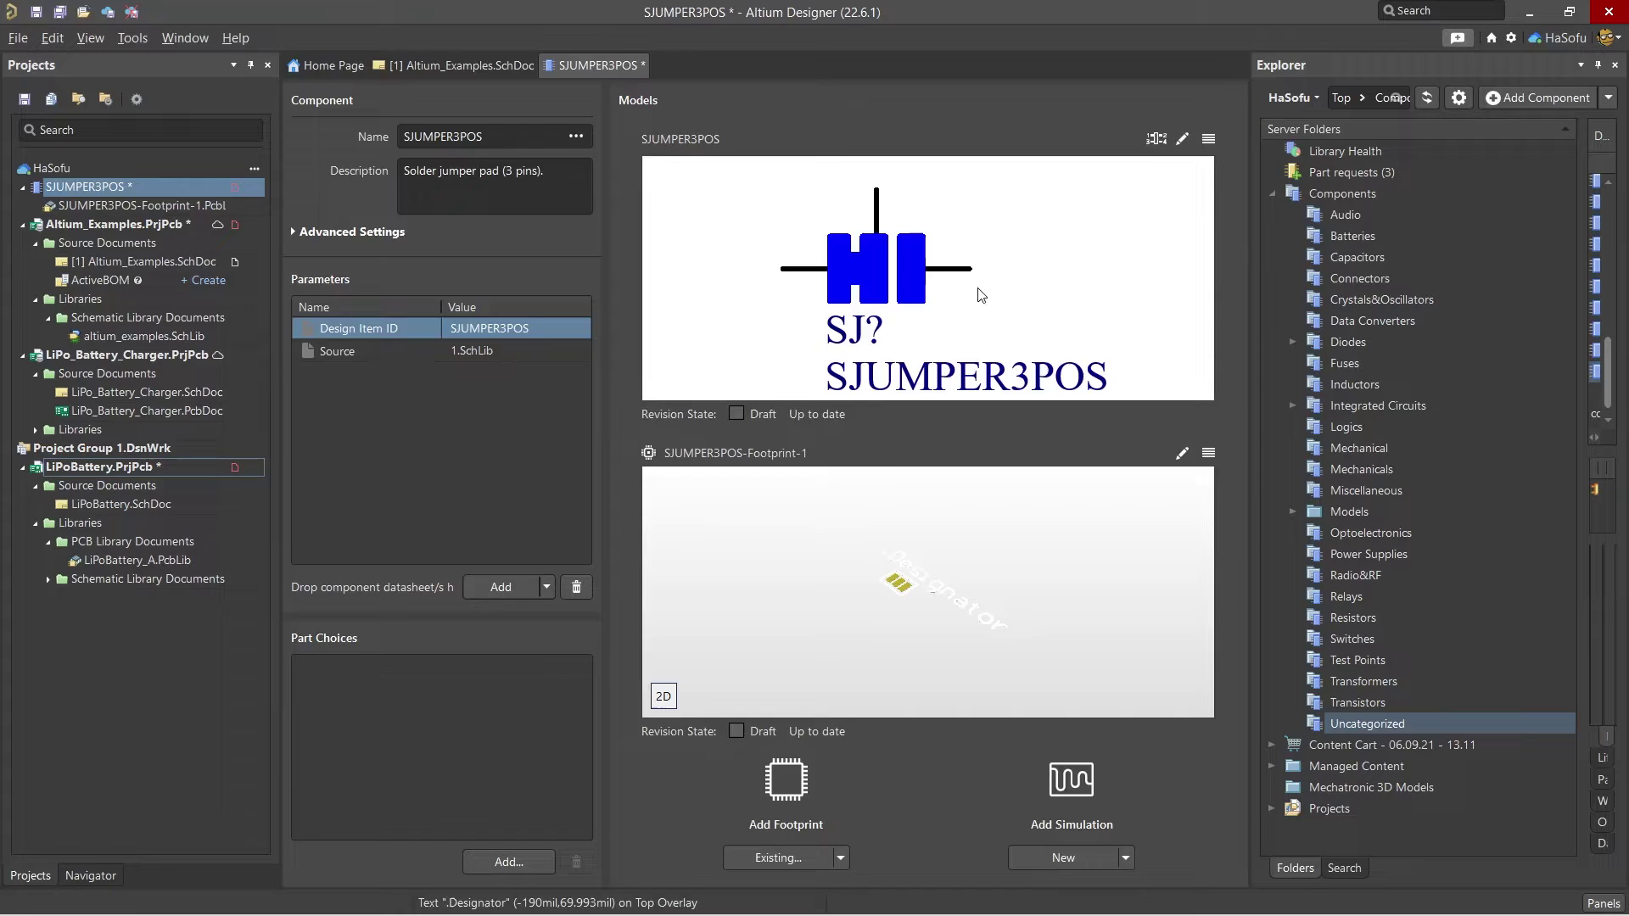
pyautogui.keyDown('ctrl'); pyautogui.scroll(-3, 846, 232); pyautogui.keyUp('ctrl')
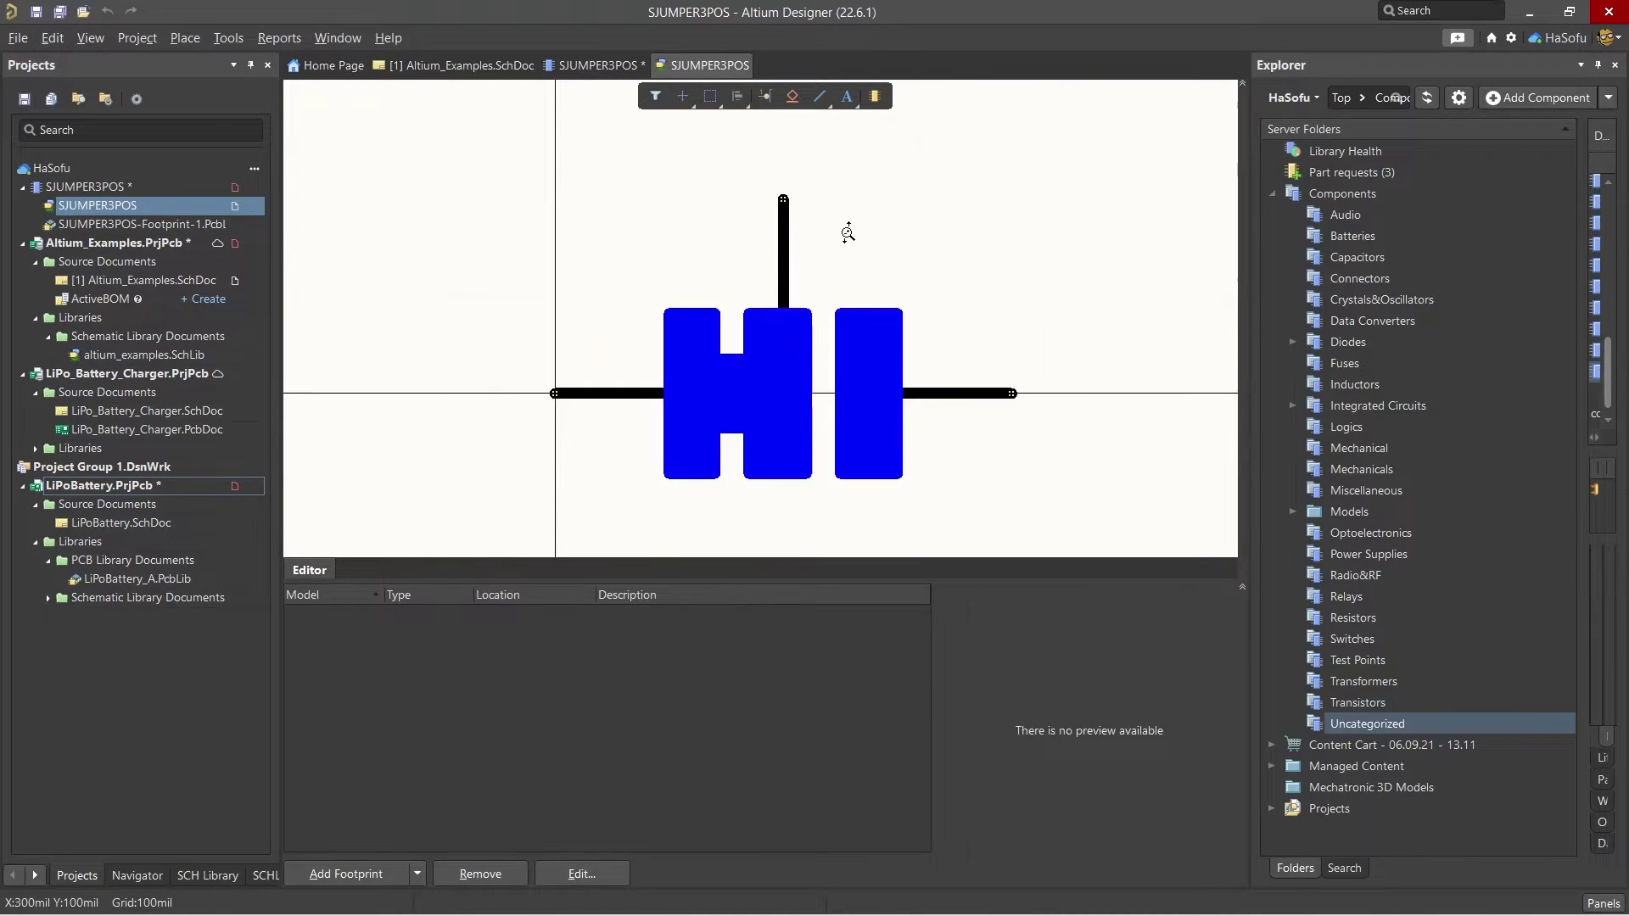
pyautogui.keyDown('ctrl'); pyautogui.scroll(4, 774, 362); pyautogui.keyUp('ctrl')
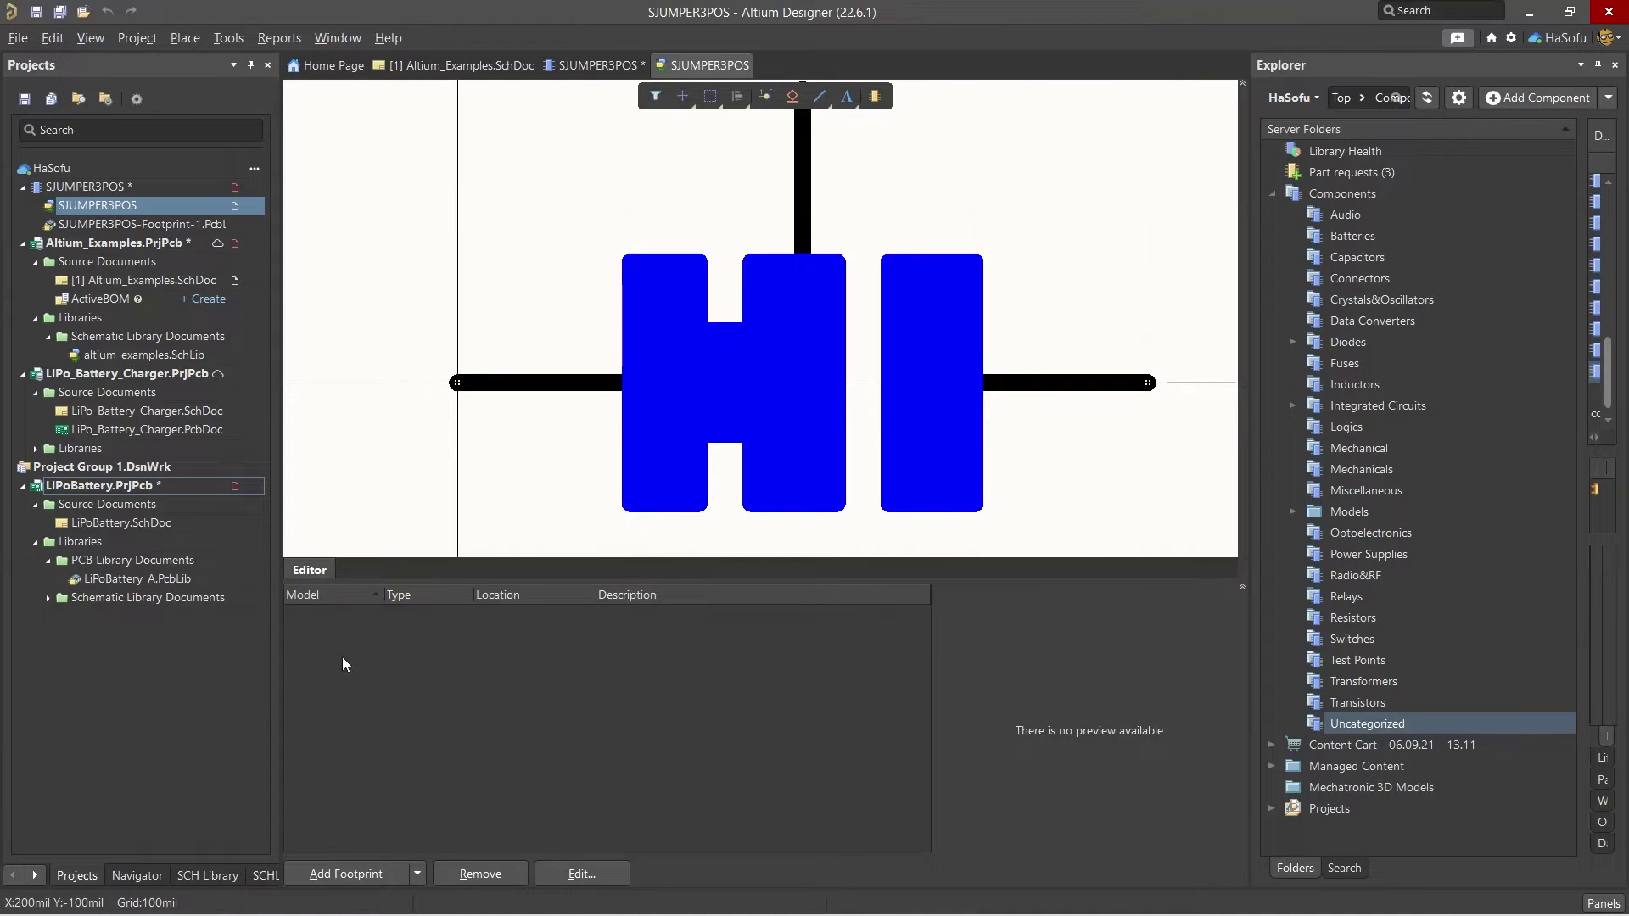
pyautogui.click(417, 873)
pyautogui.click(563, 760)
# Step: Add a footprint model named SJUMPER3POS and open the footprint library browser
pyautogui.click(365, 880)
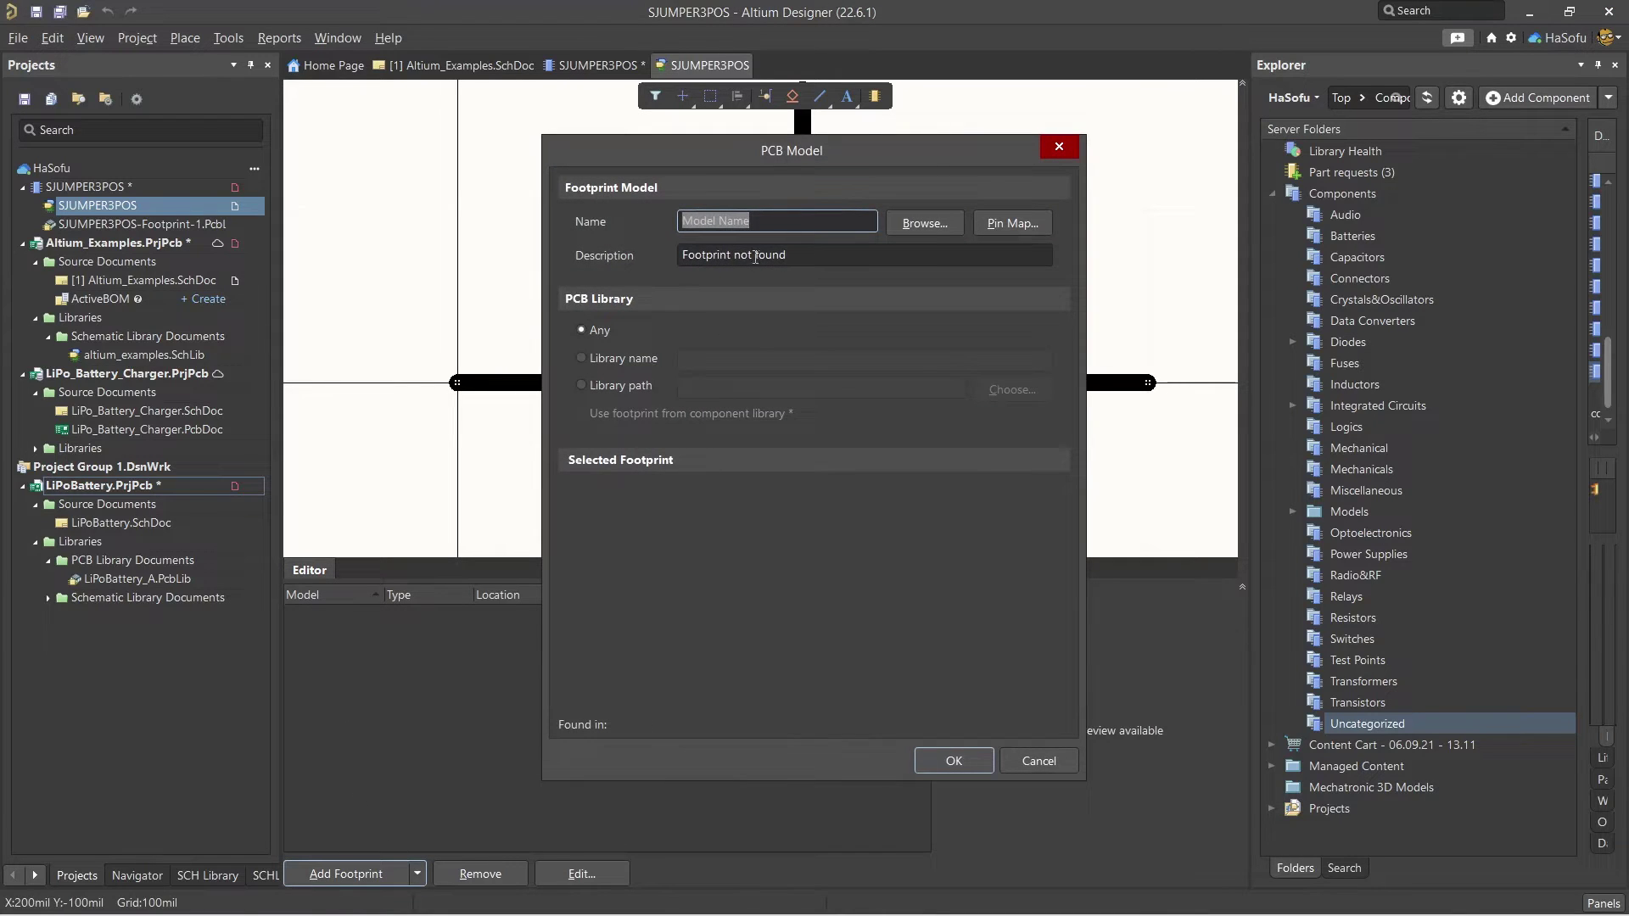
pyautogui.write('SJUMPER3POS')
pyautogui.click(922, 223)
pyautogui.click(904, 297)
pyautogui.click(905, 297)
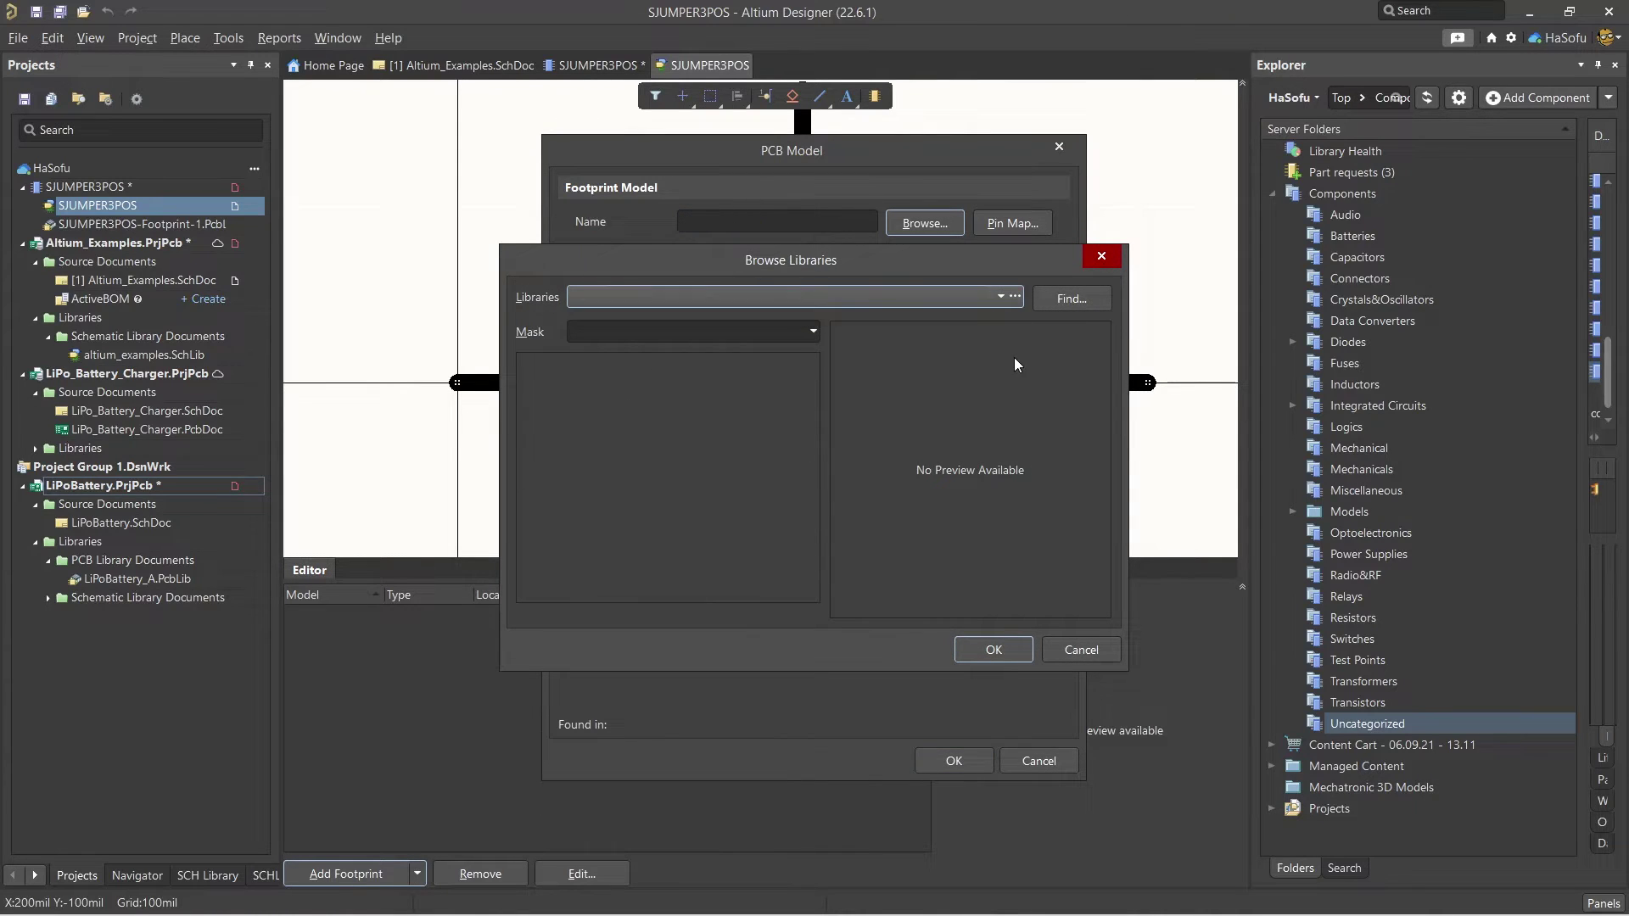
# Step: Install LiPoBattery_A.PcbLib from Downloads\LiPoBattery_Schematic_and_Lib as a PCBLIB library
pyautogui.click(1014, 296)
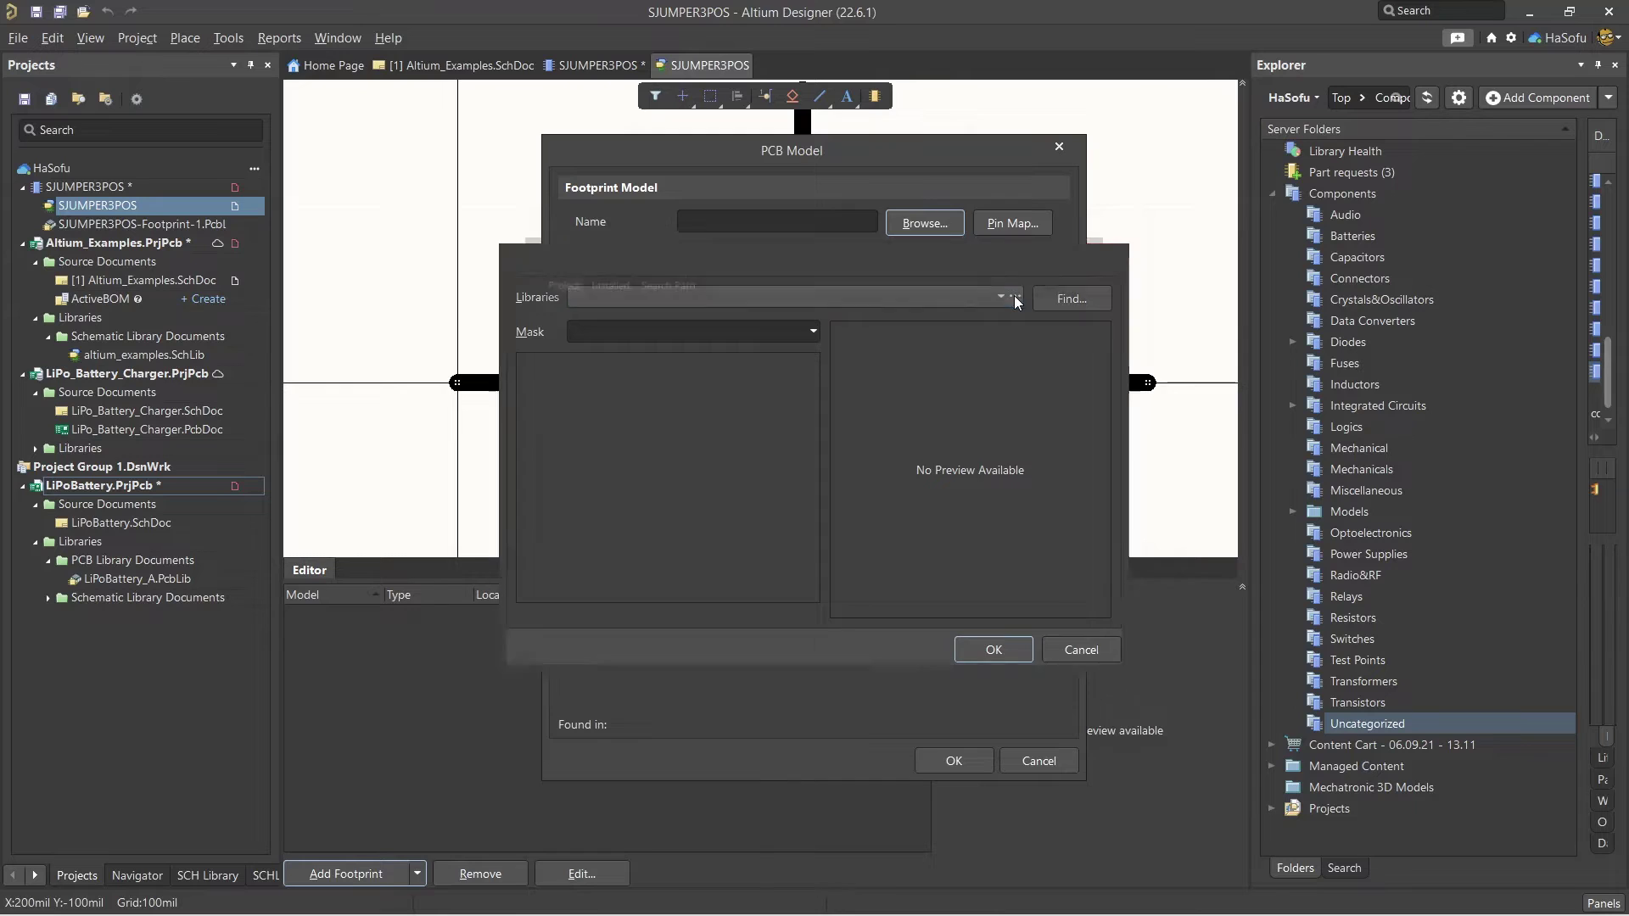
pyautogui.click(584, 264)
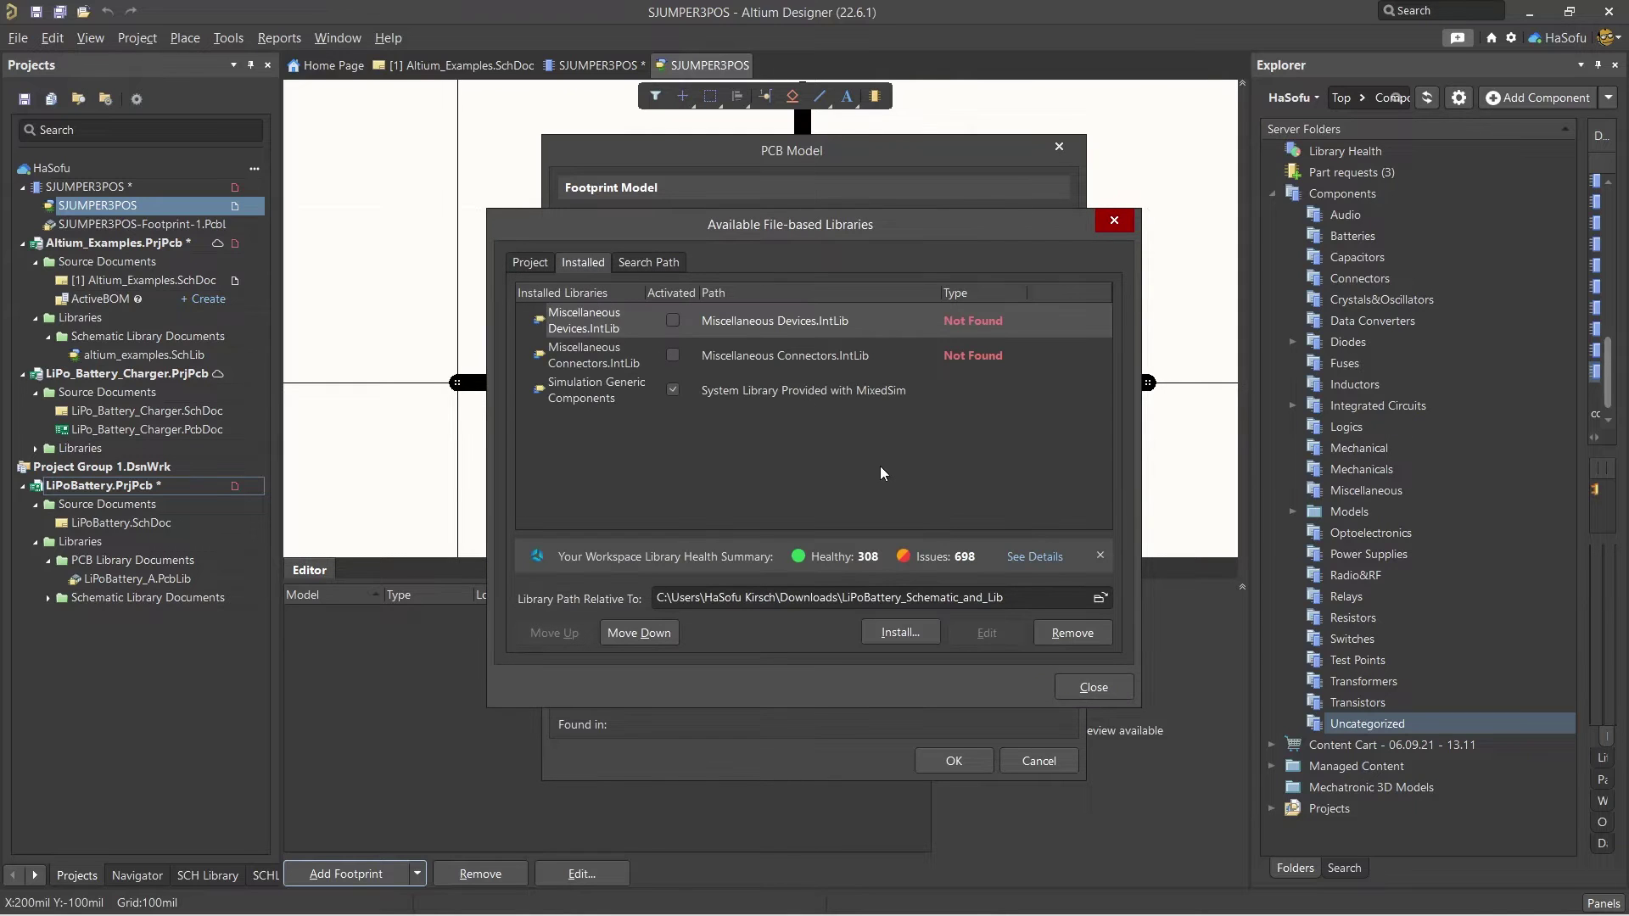
pyautogui.click(903, 634)
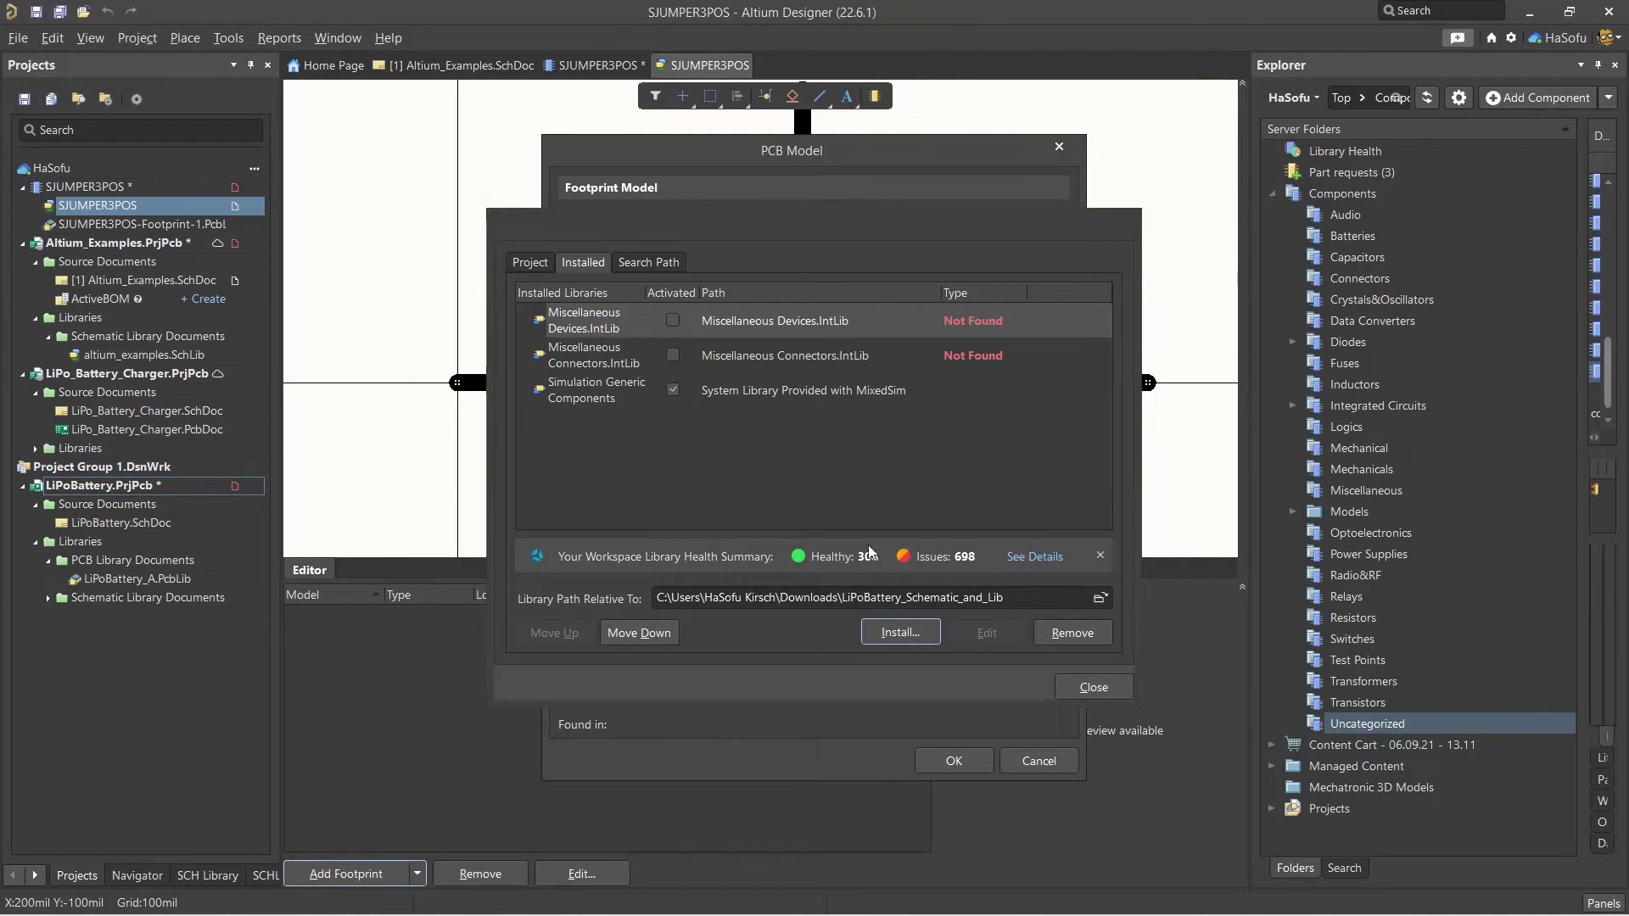
pyautogui.click(1349, 678)
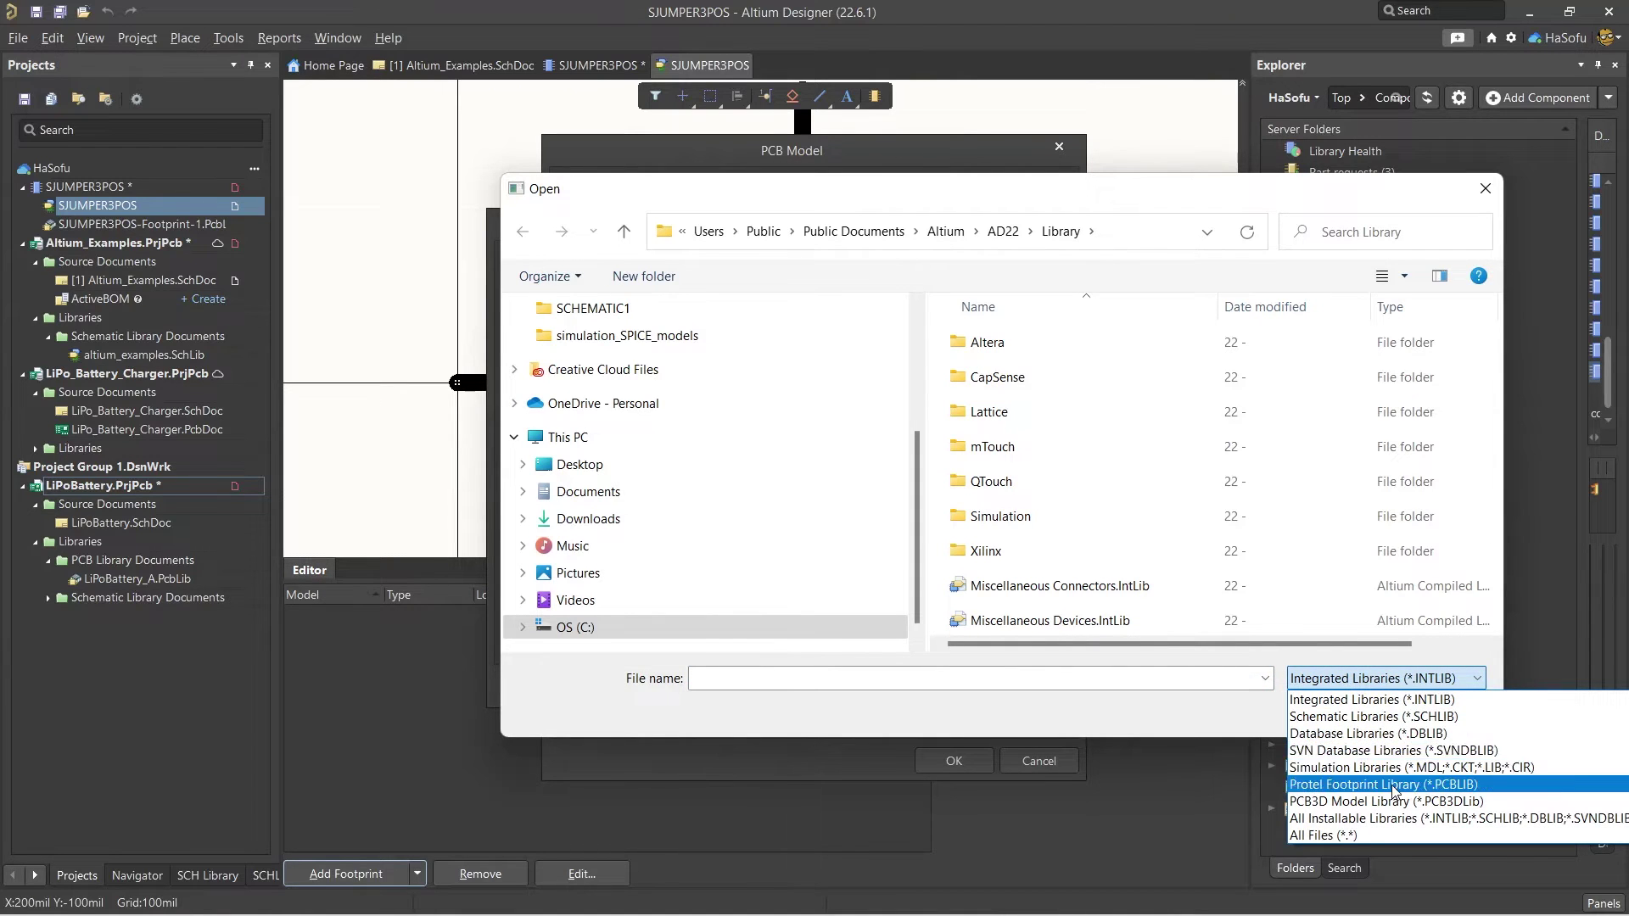
pyautogui.click(1357, 784)
pyautogui.click(589, 518)
pyautogui.doubleClick(1043, 517)
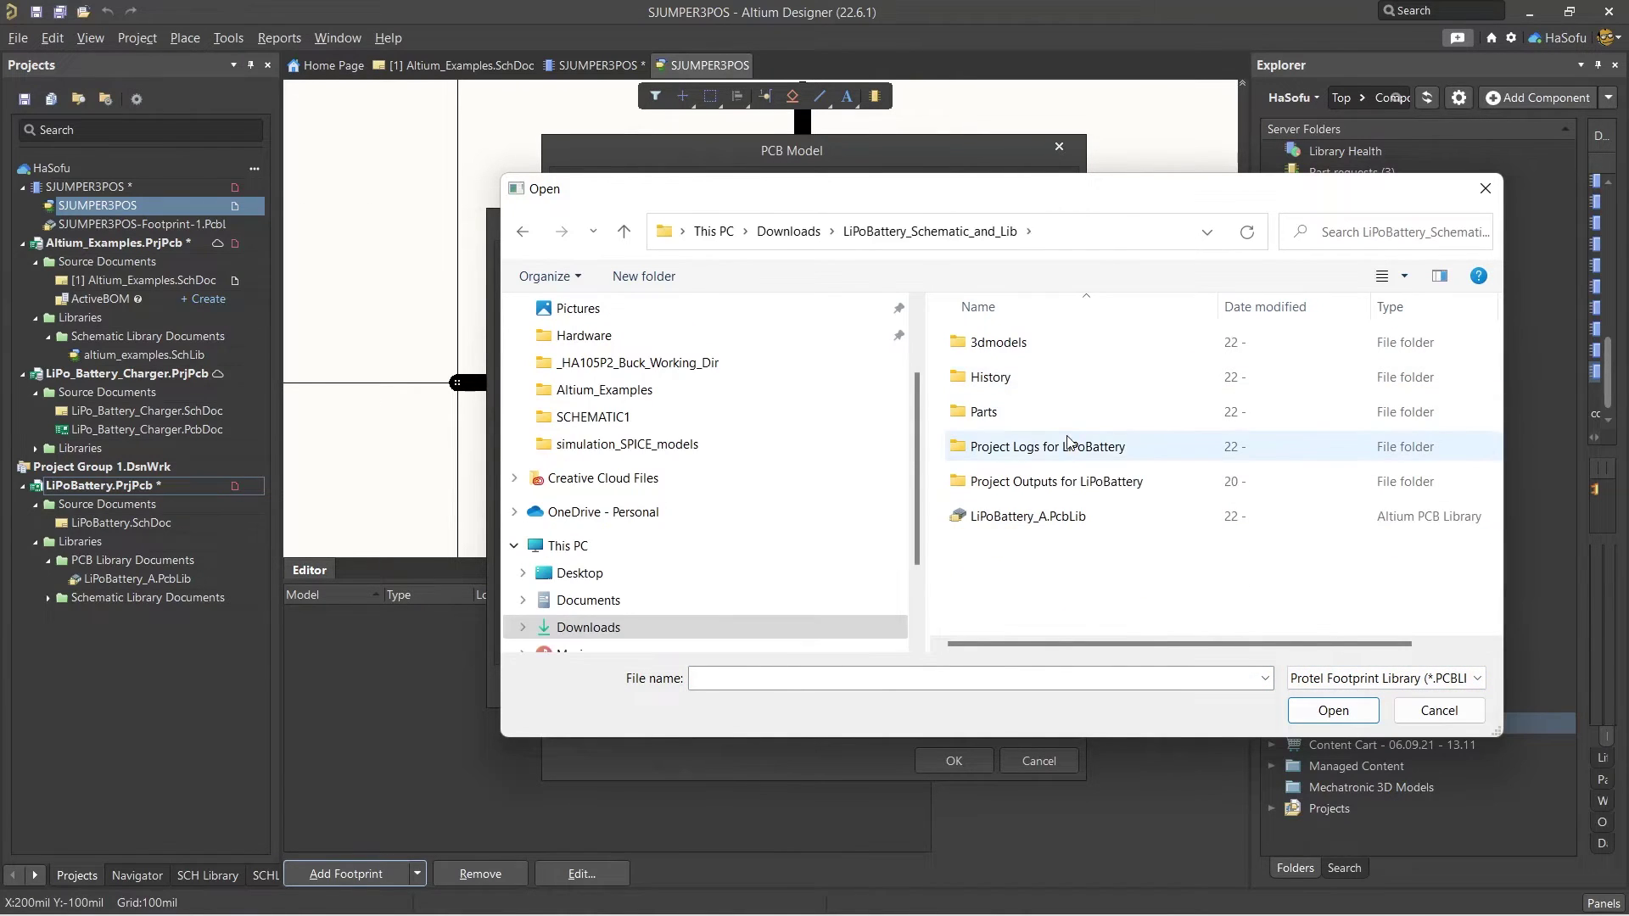
pyautogui.doubleClick(1082, 524)
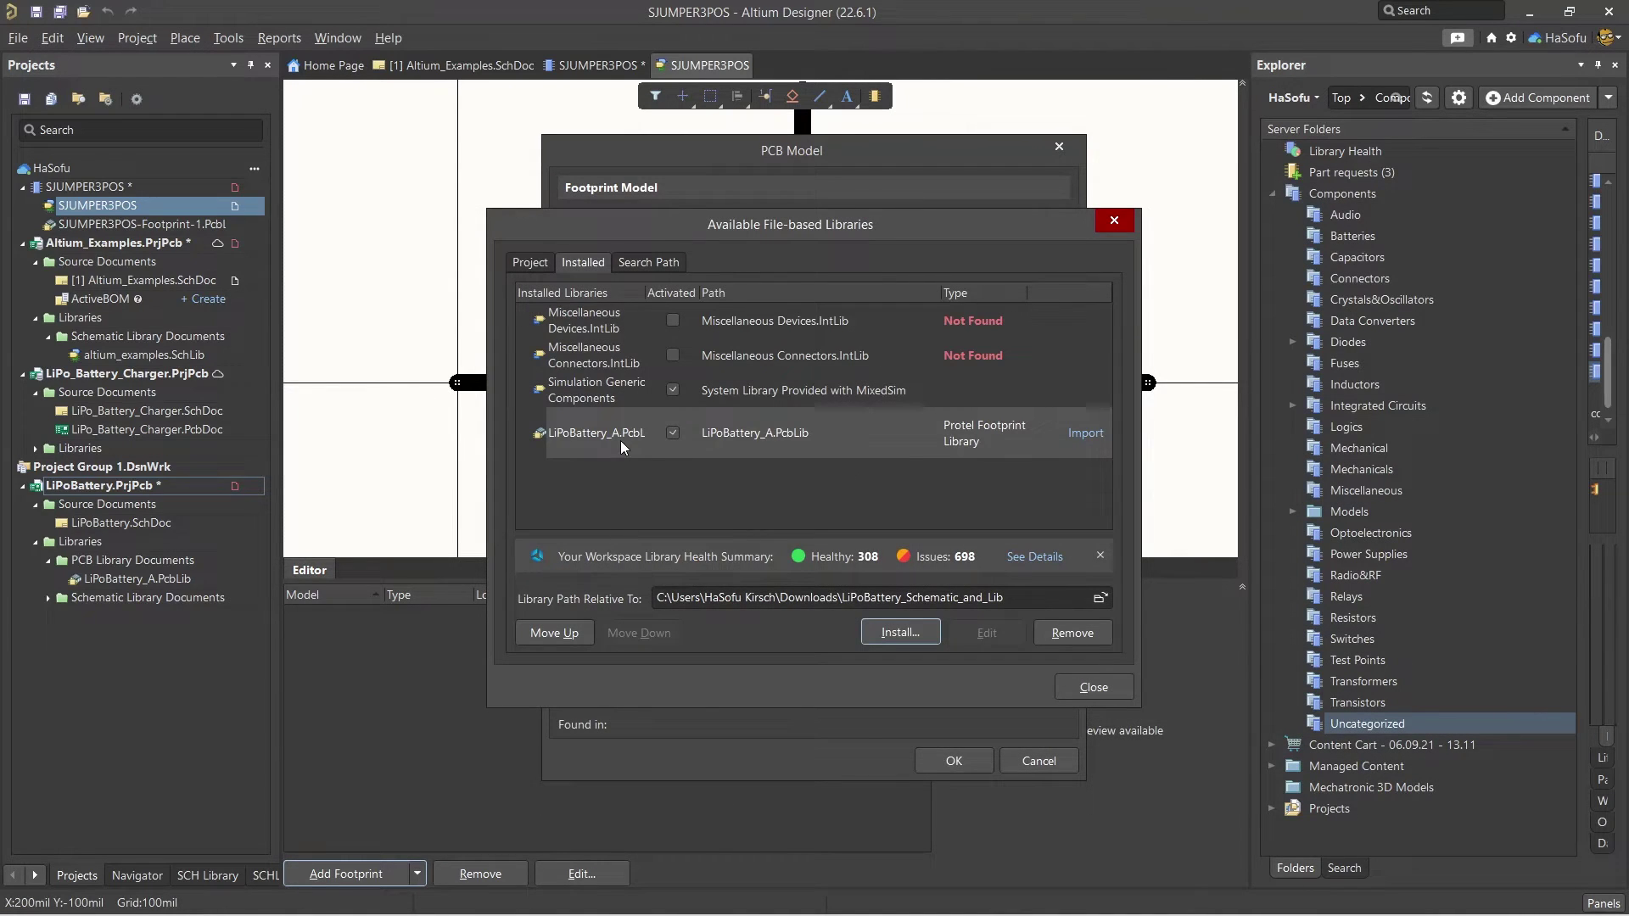
pyautogui.click(1086, 433)
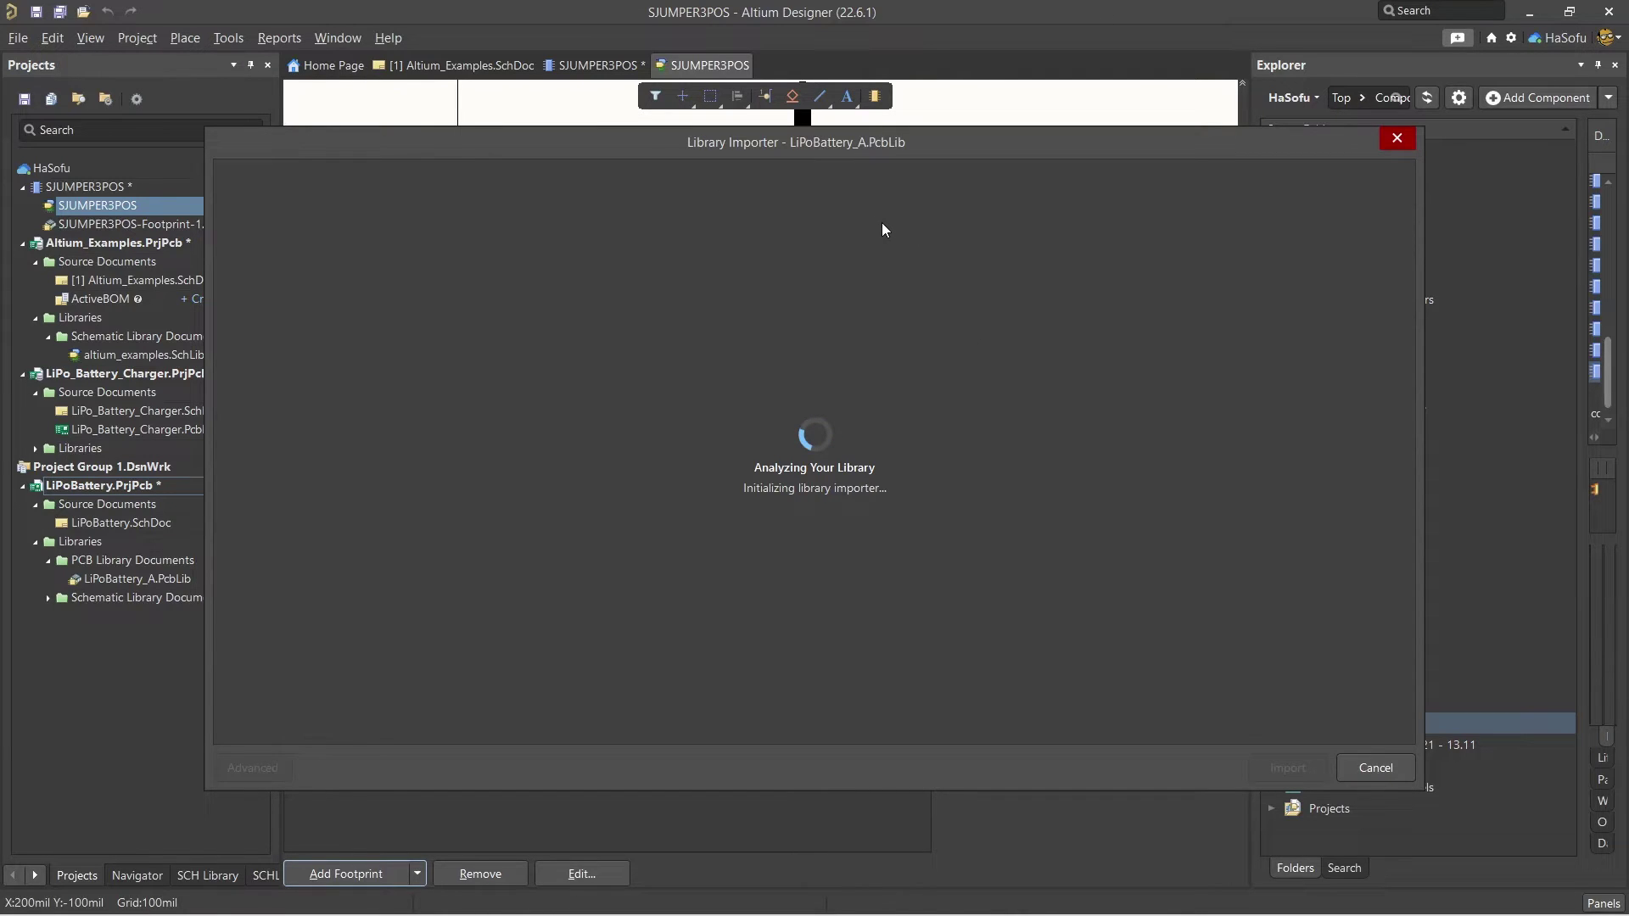
pyautogui.click(1375, 777)
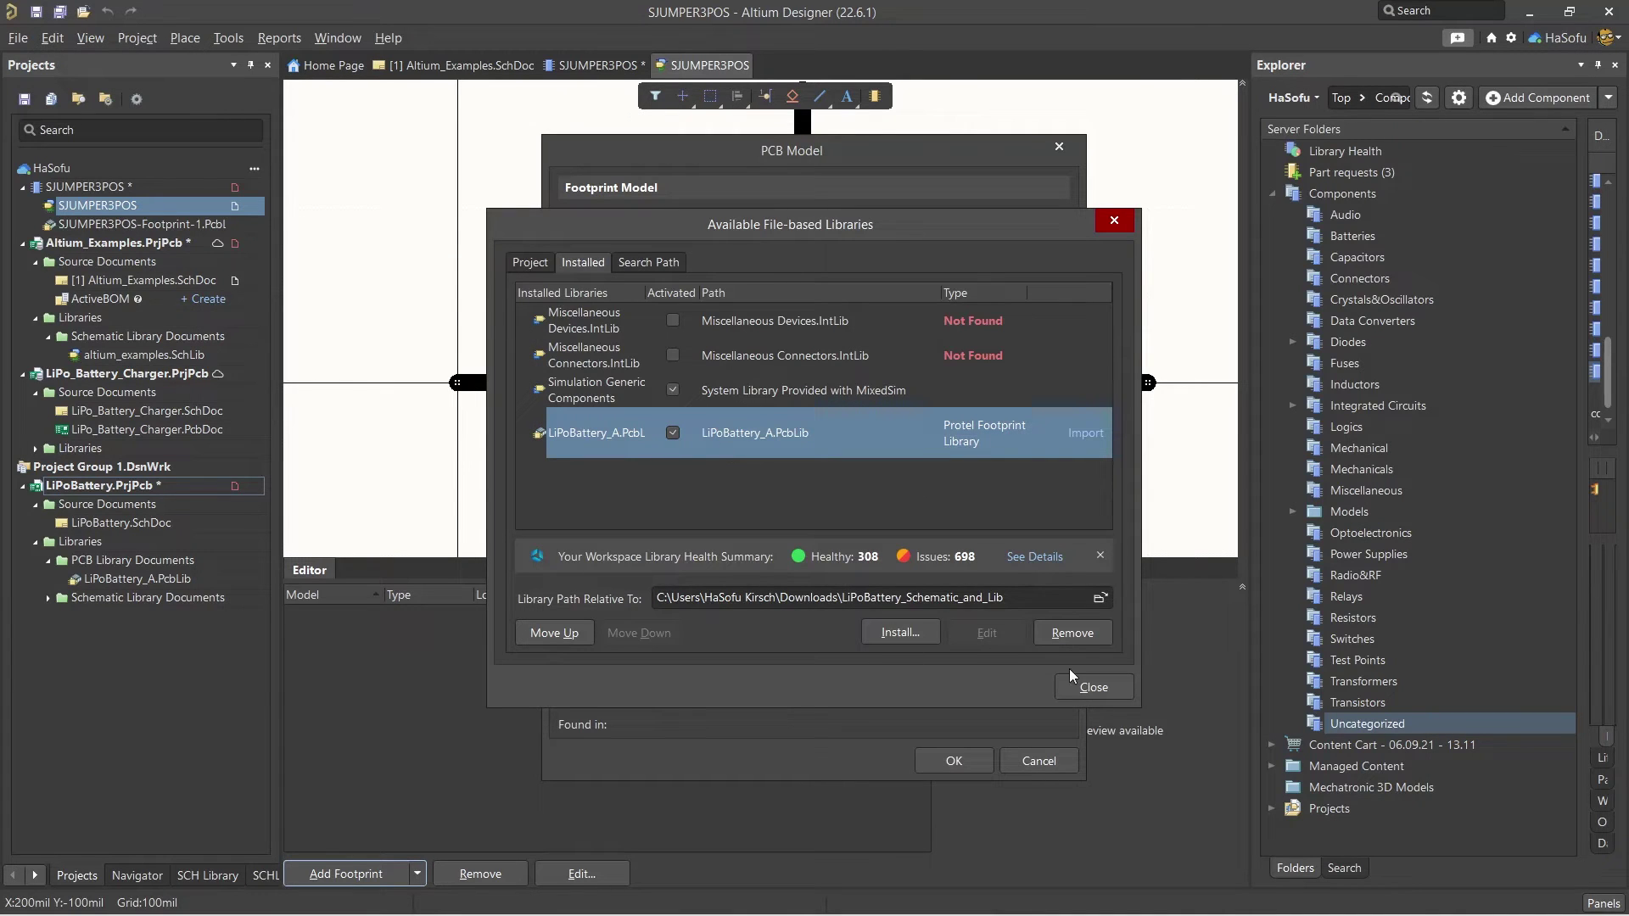
# Step: Move LiPoBattery_A.PcbLib to the top of the installed library order
pyautogui.click(556, 634)
pyautogui.click(555, 634)
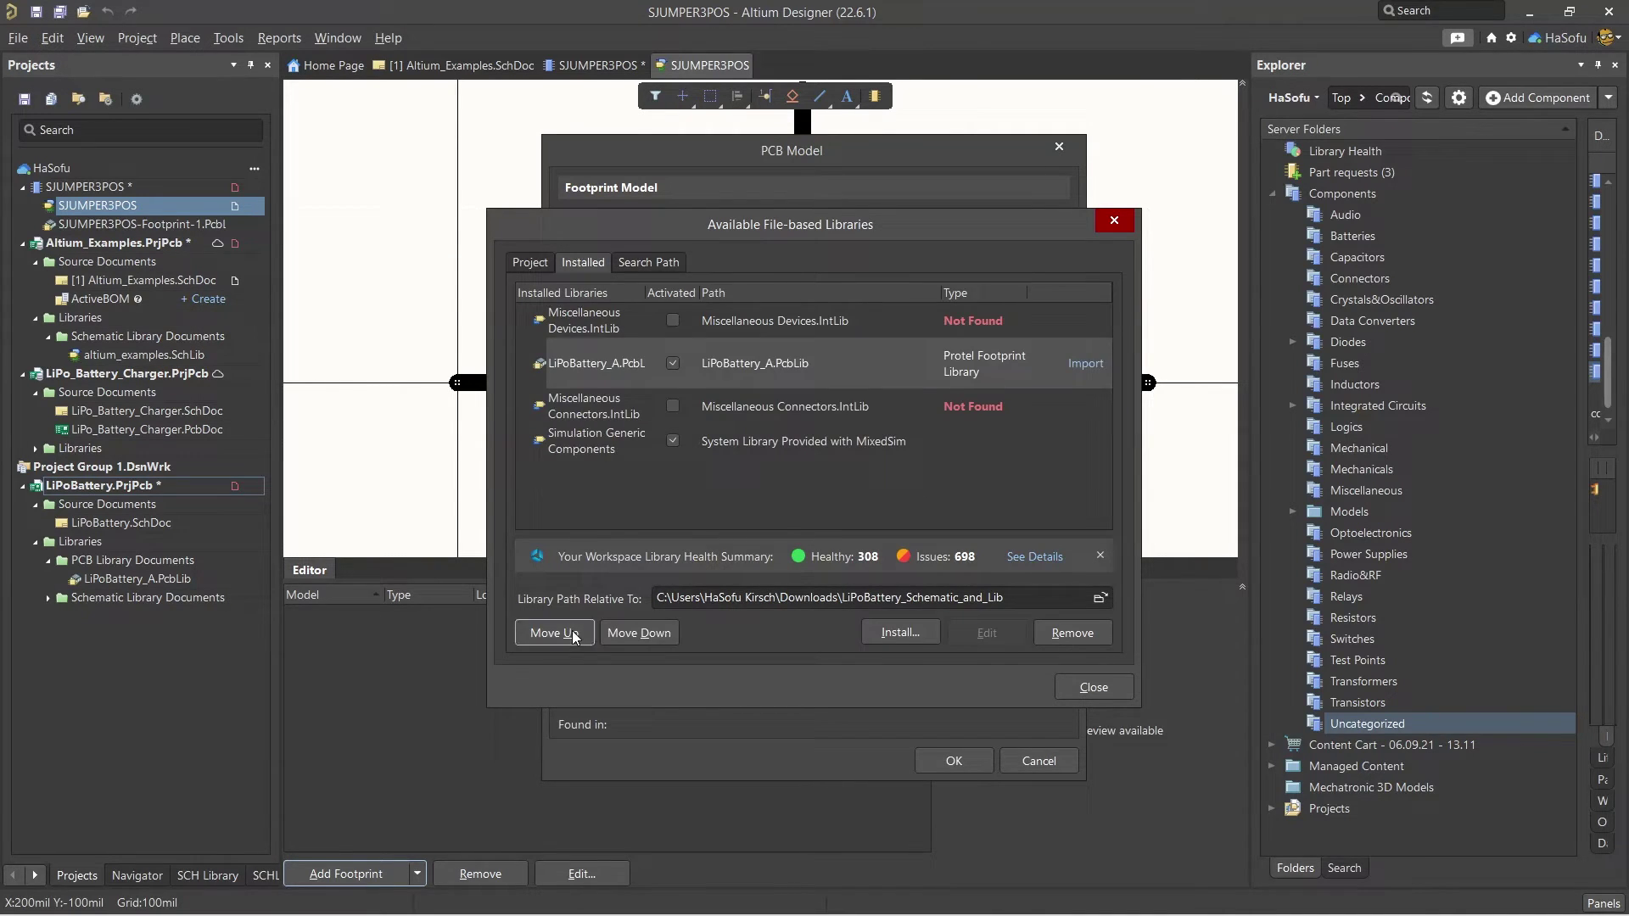
pyautogui.click(555, 634)
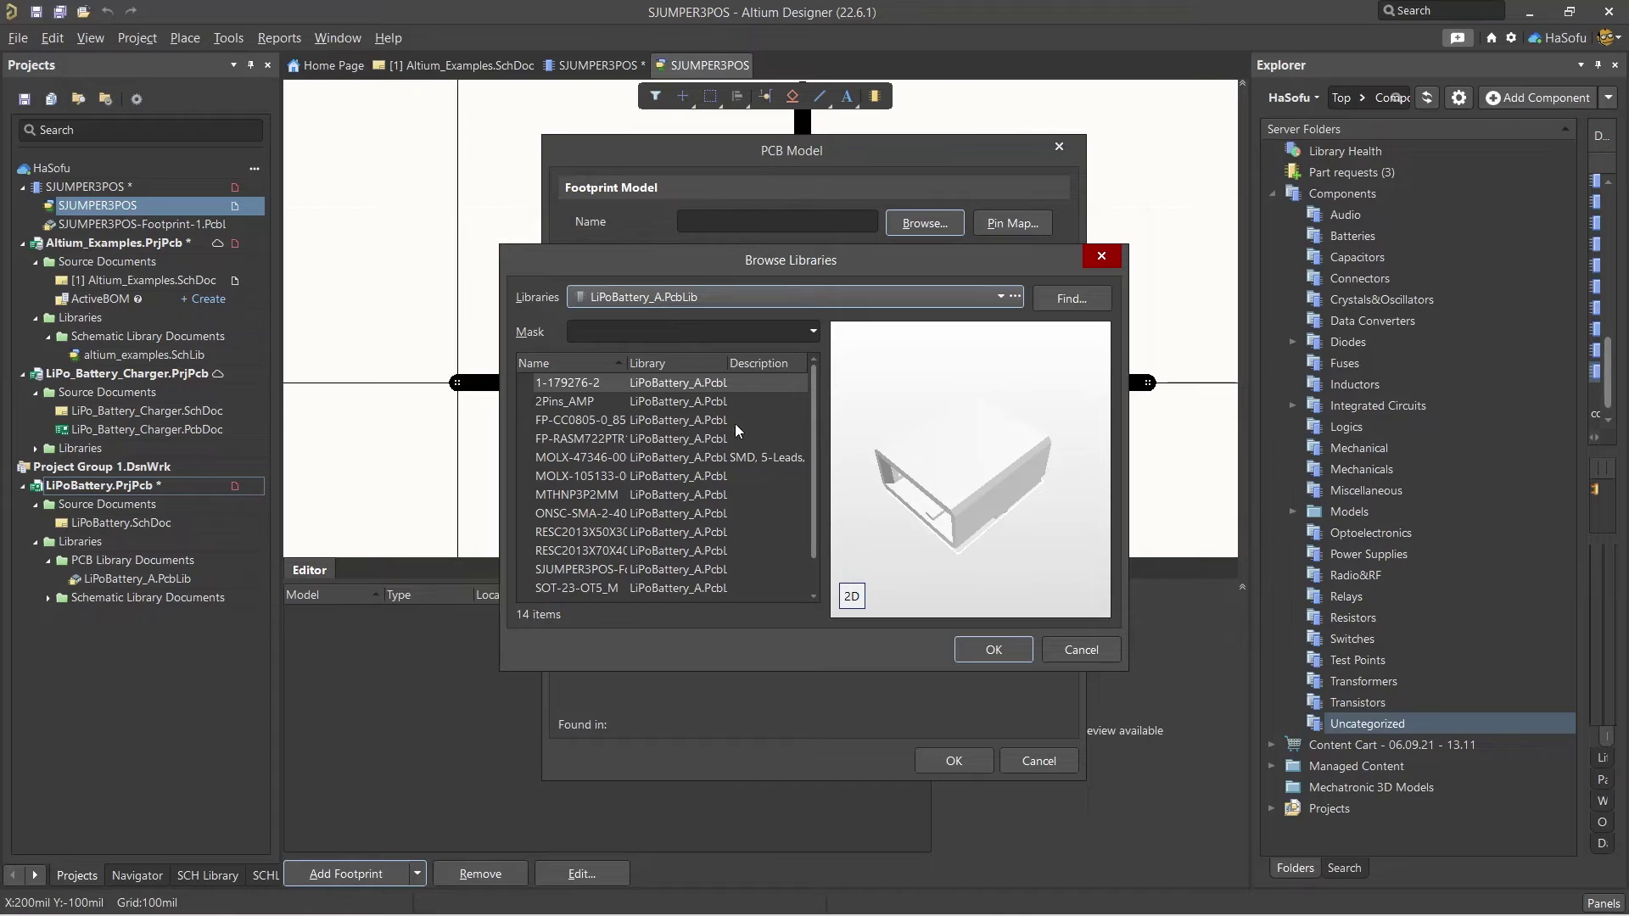
# Step: Pick SJUMPER3POS-Footprint-1 in Browse Libraries and add it as the symbol's footprint model
pyautogui.doubleClick(724, 363)
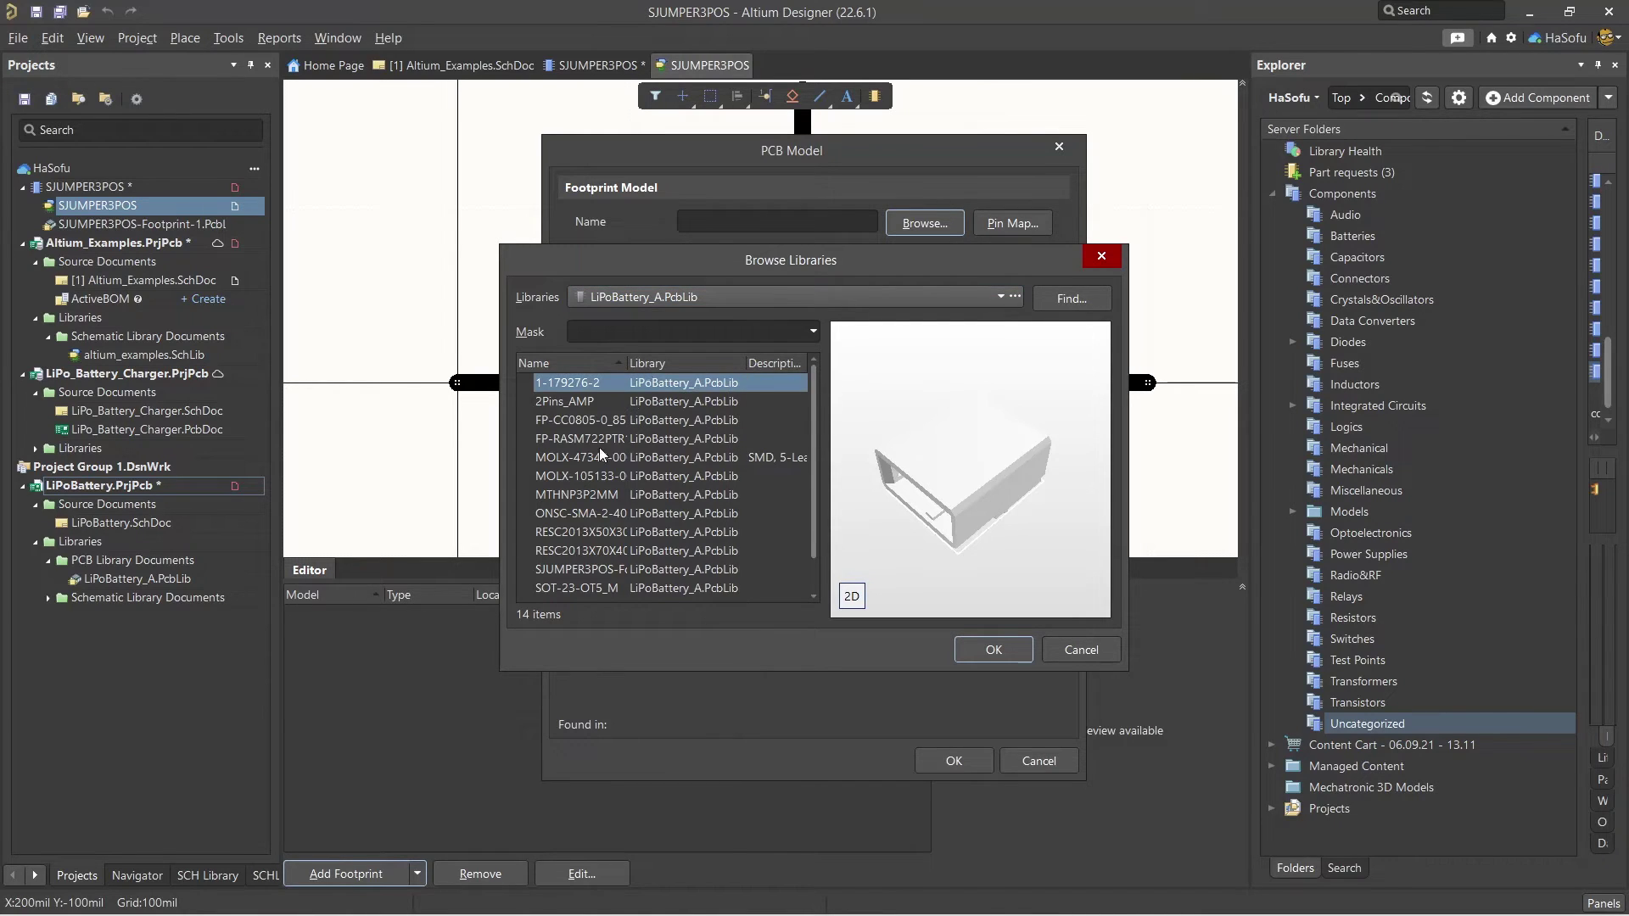
pyautogui.scroll(-2, 592, 458)
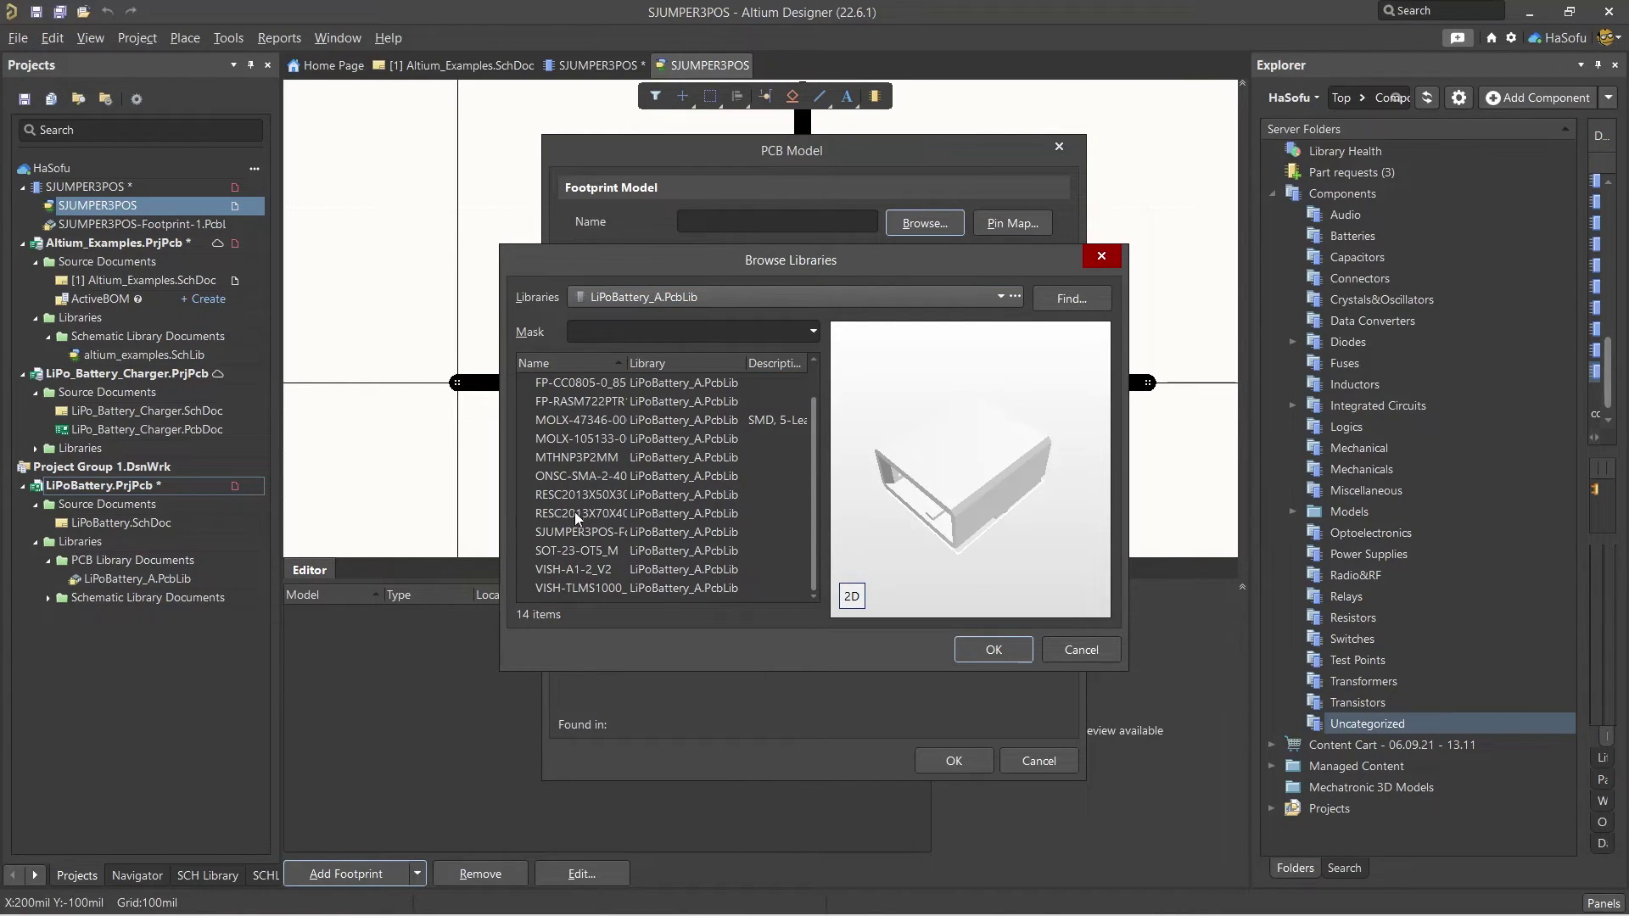
pyautogui.click(581, 533)
pyautogui.click(992, 646)
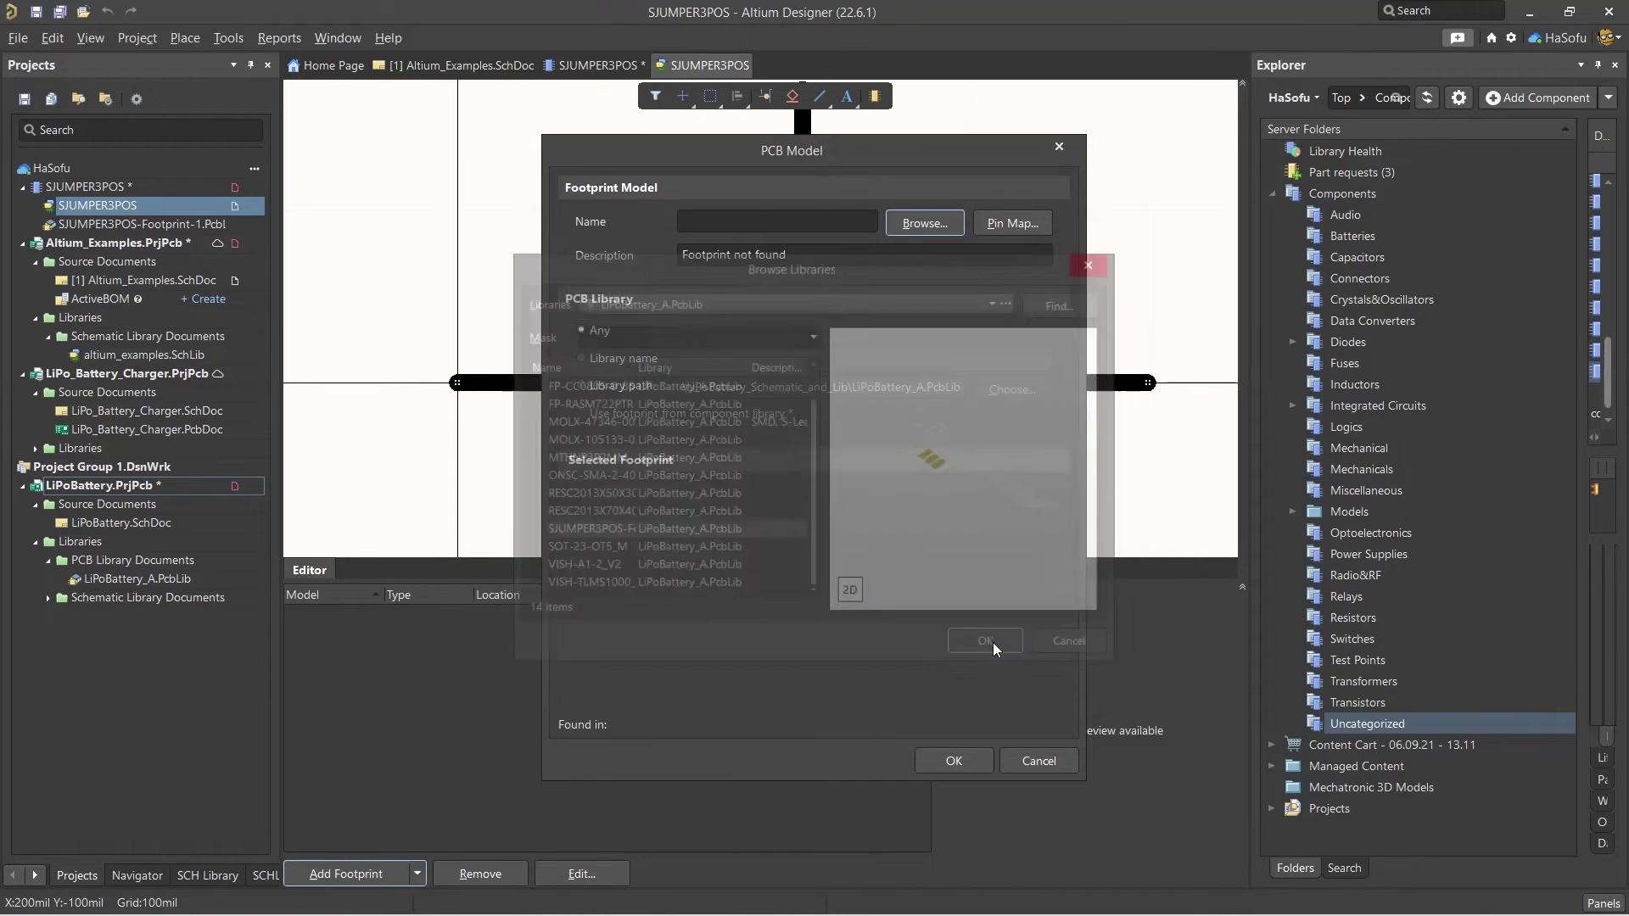
pyautogui.click(951, 761)
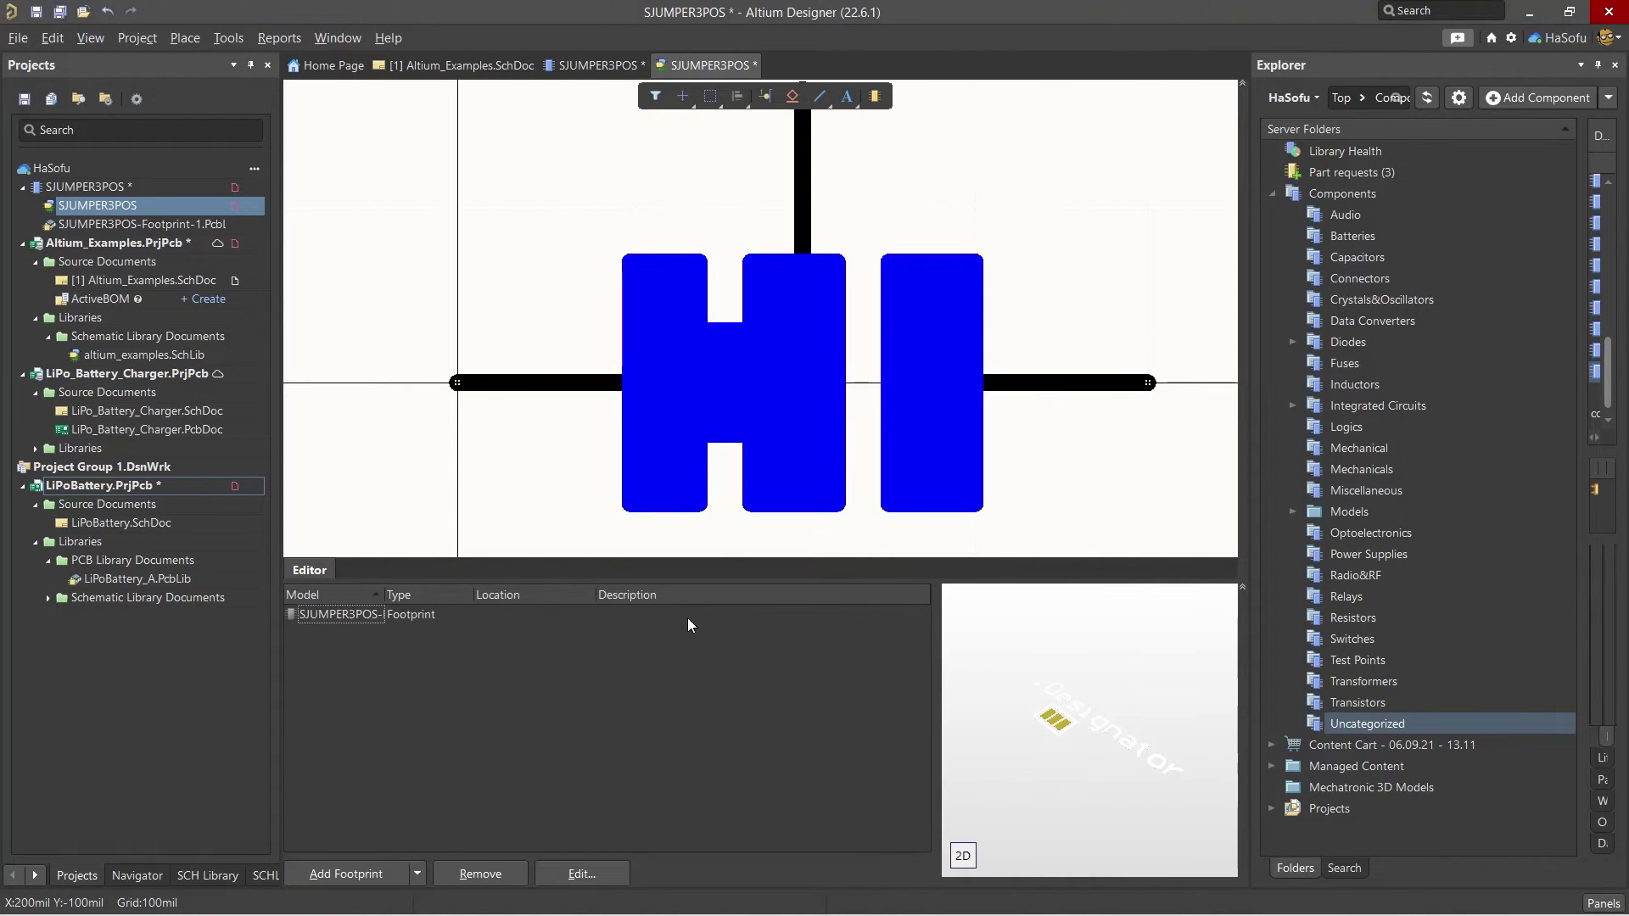
# Step: Save the SJUMPER3POS symbol document
pyautogui.rightClick(722, 65)
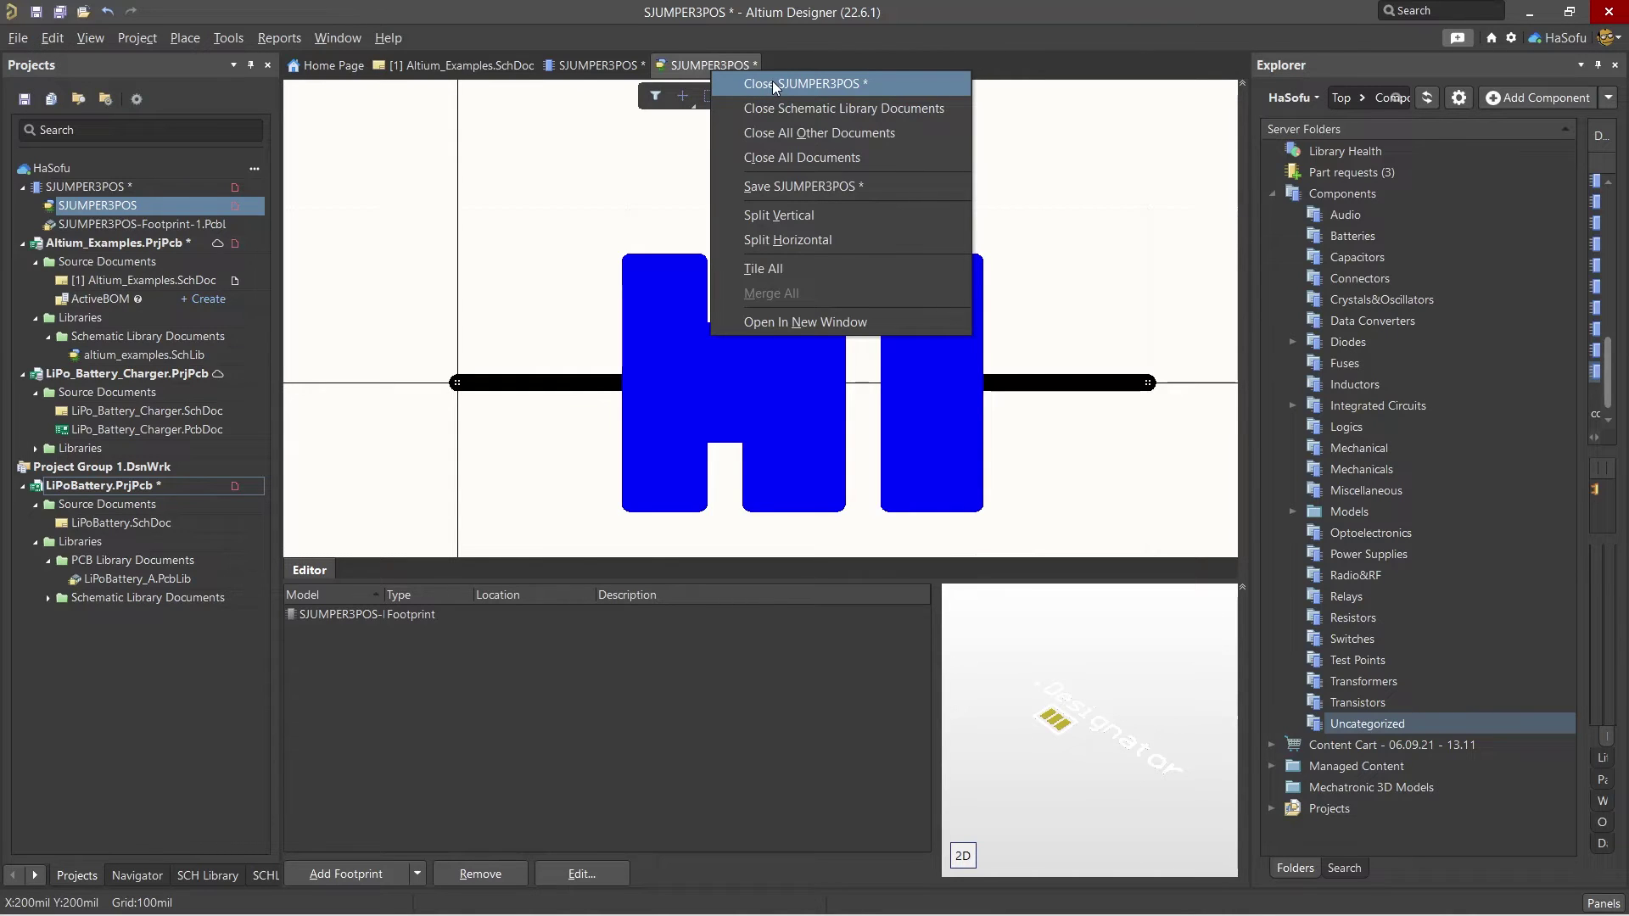
pyautogui.click(811, 187)
pyautogui.rightClick(691, 64)
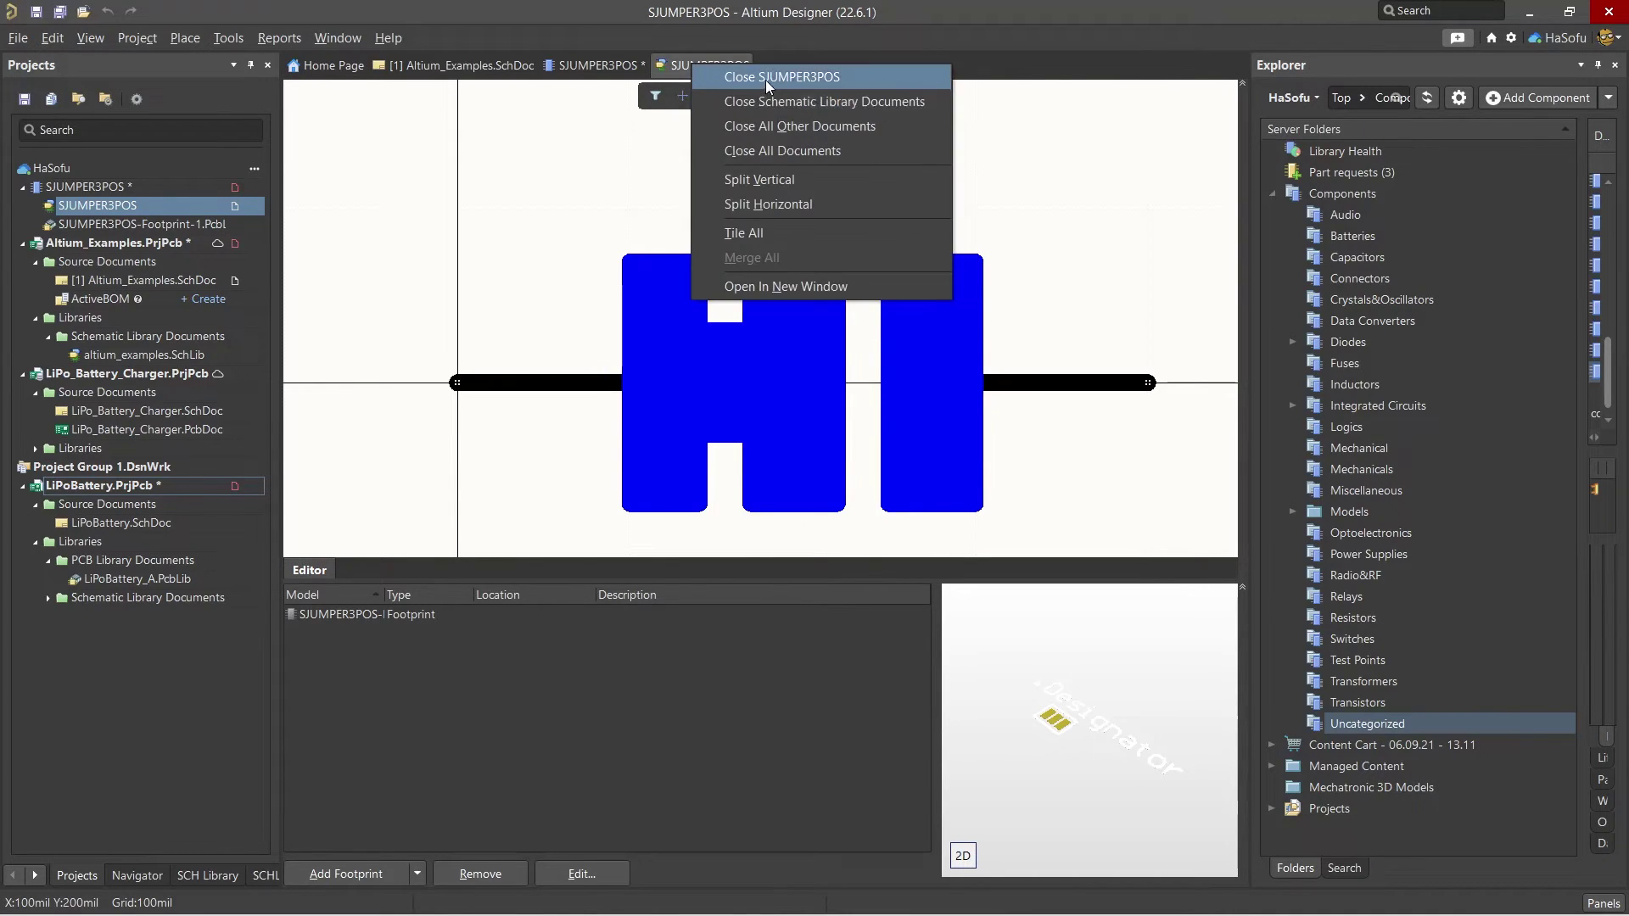
# Step: Close the symbol document and review what else can be attached to the component
pyautogui.click(765, 80)
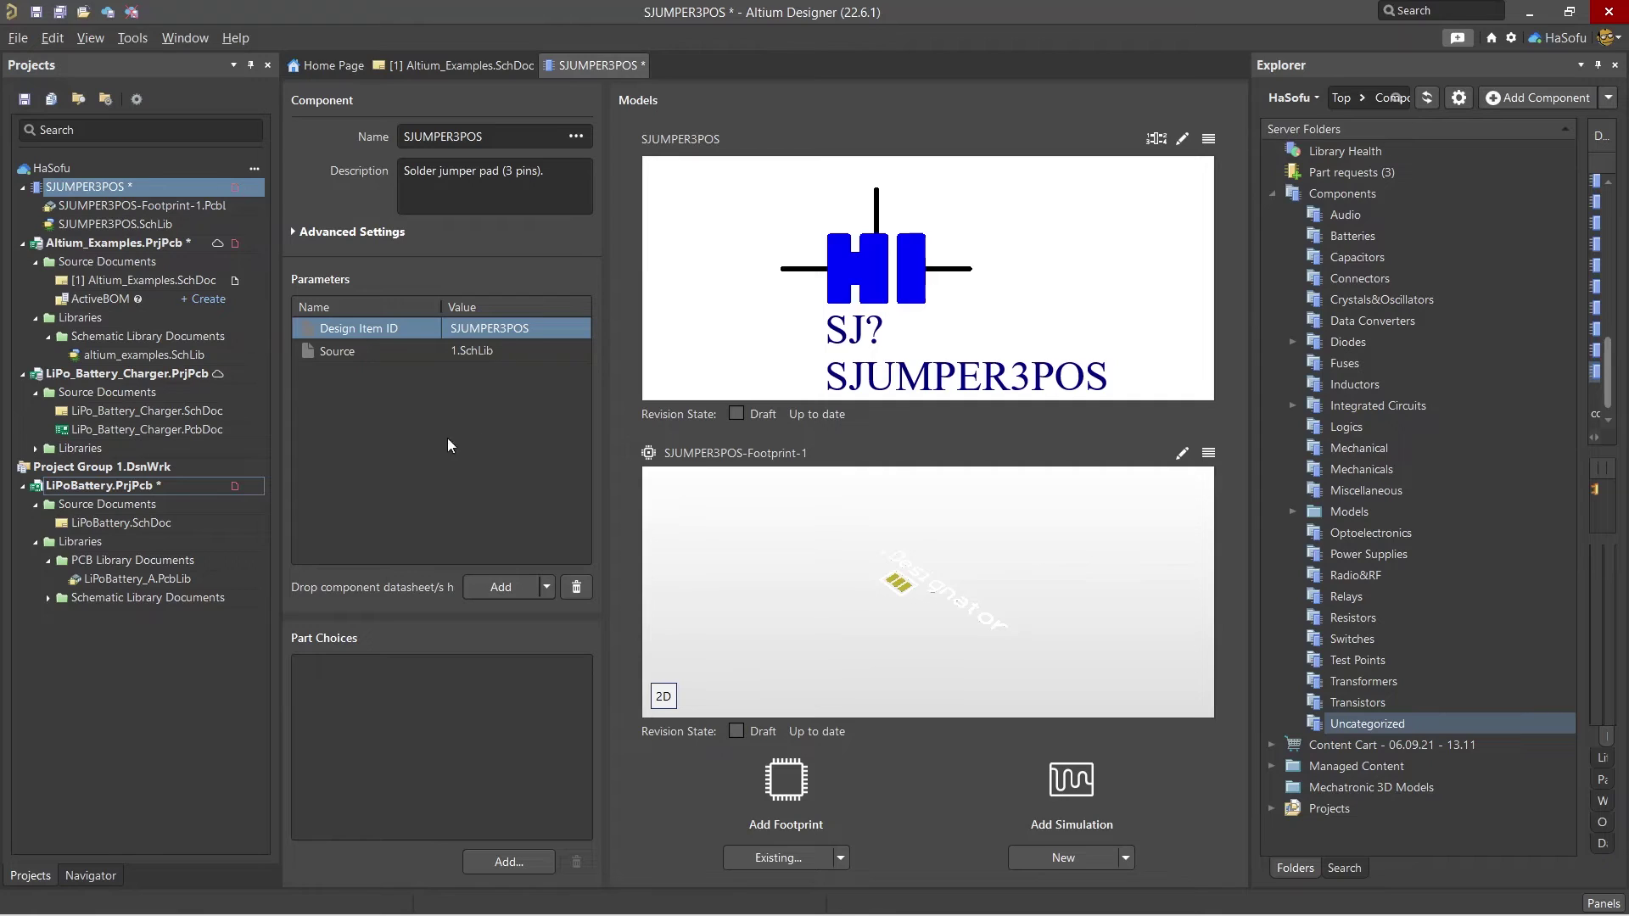
pyautogui.click(547, 588)
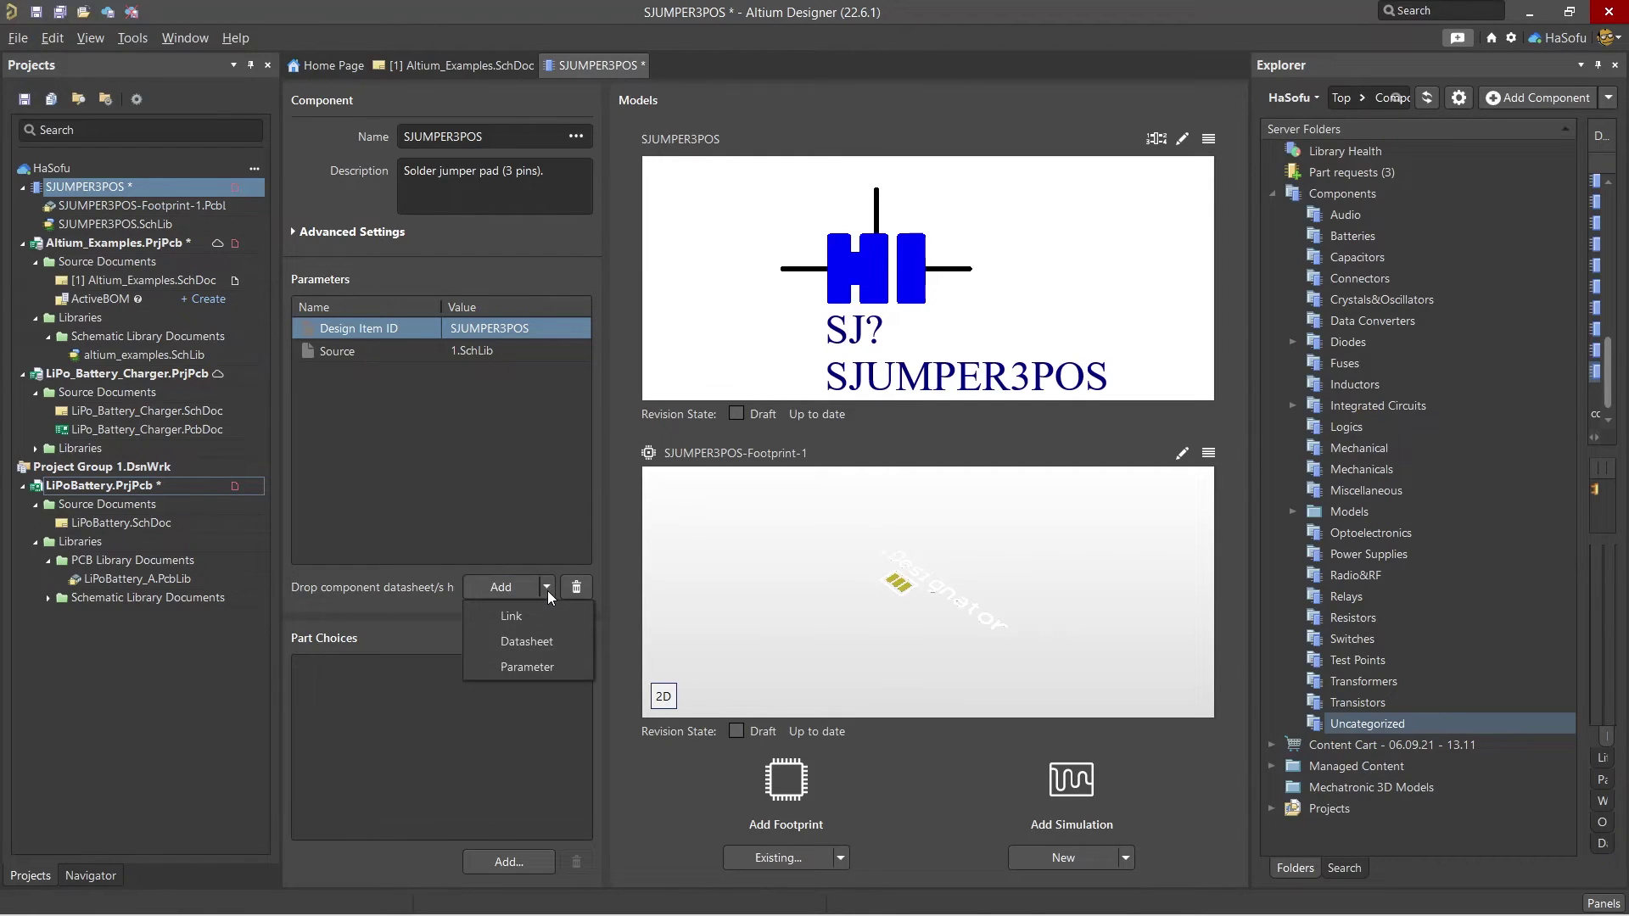
pyautogui.click(547, 588)
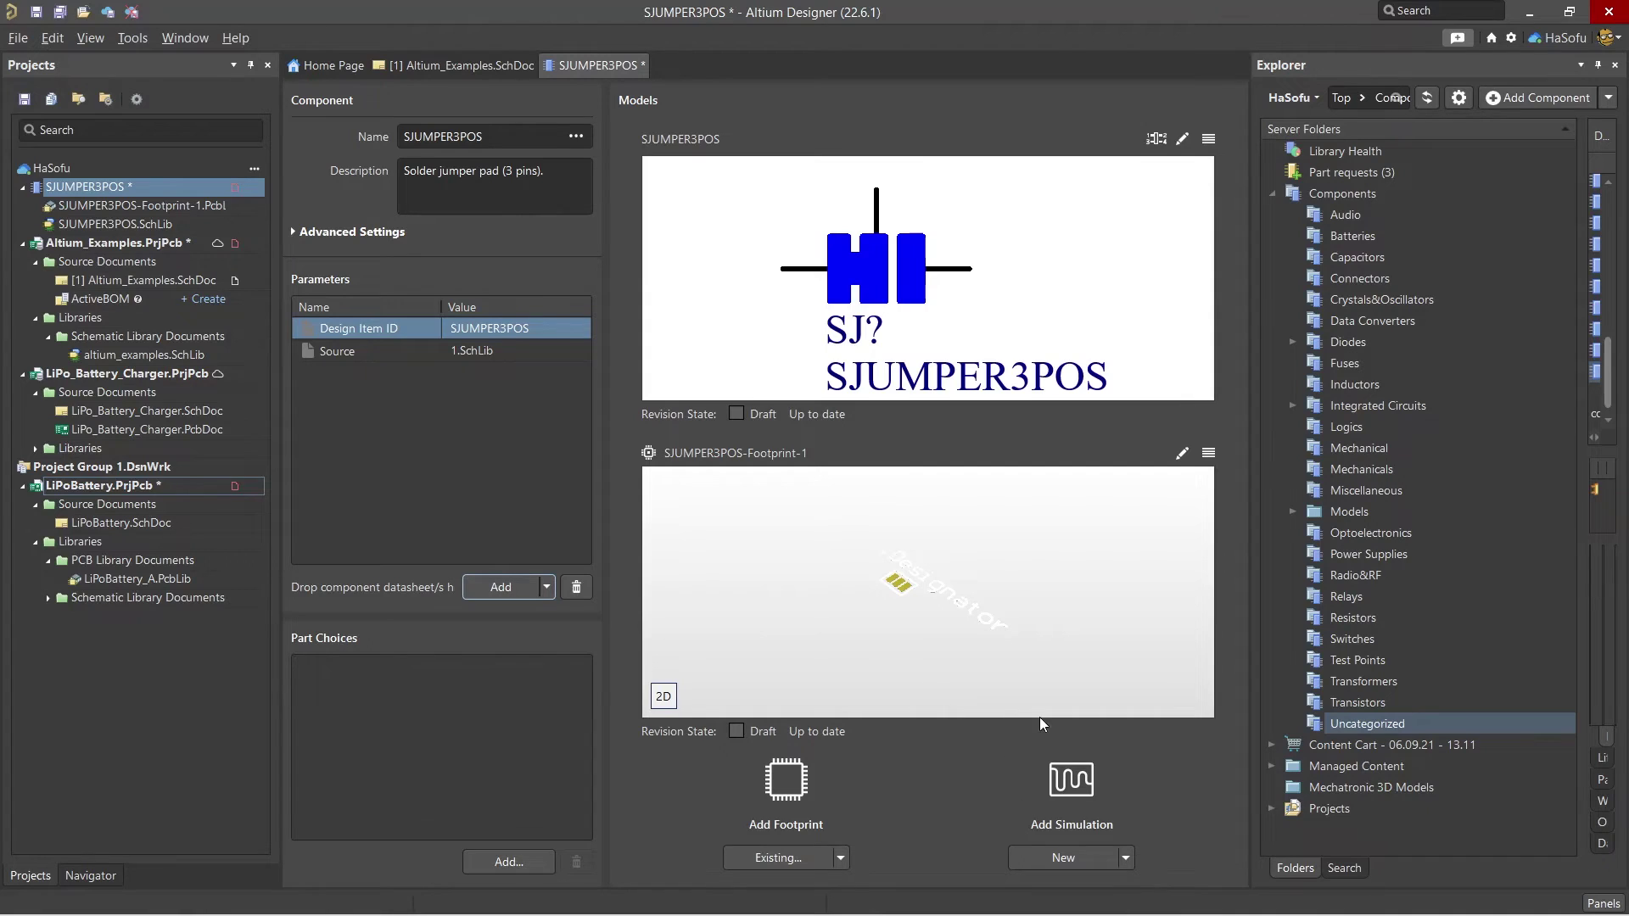
# Step: Save SJUMPER3POS to the server, cancelling at the 'Component Type not specified' warning
pyautogui.rightClick(616, 65)
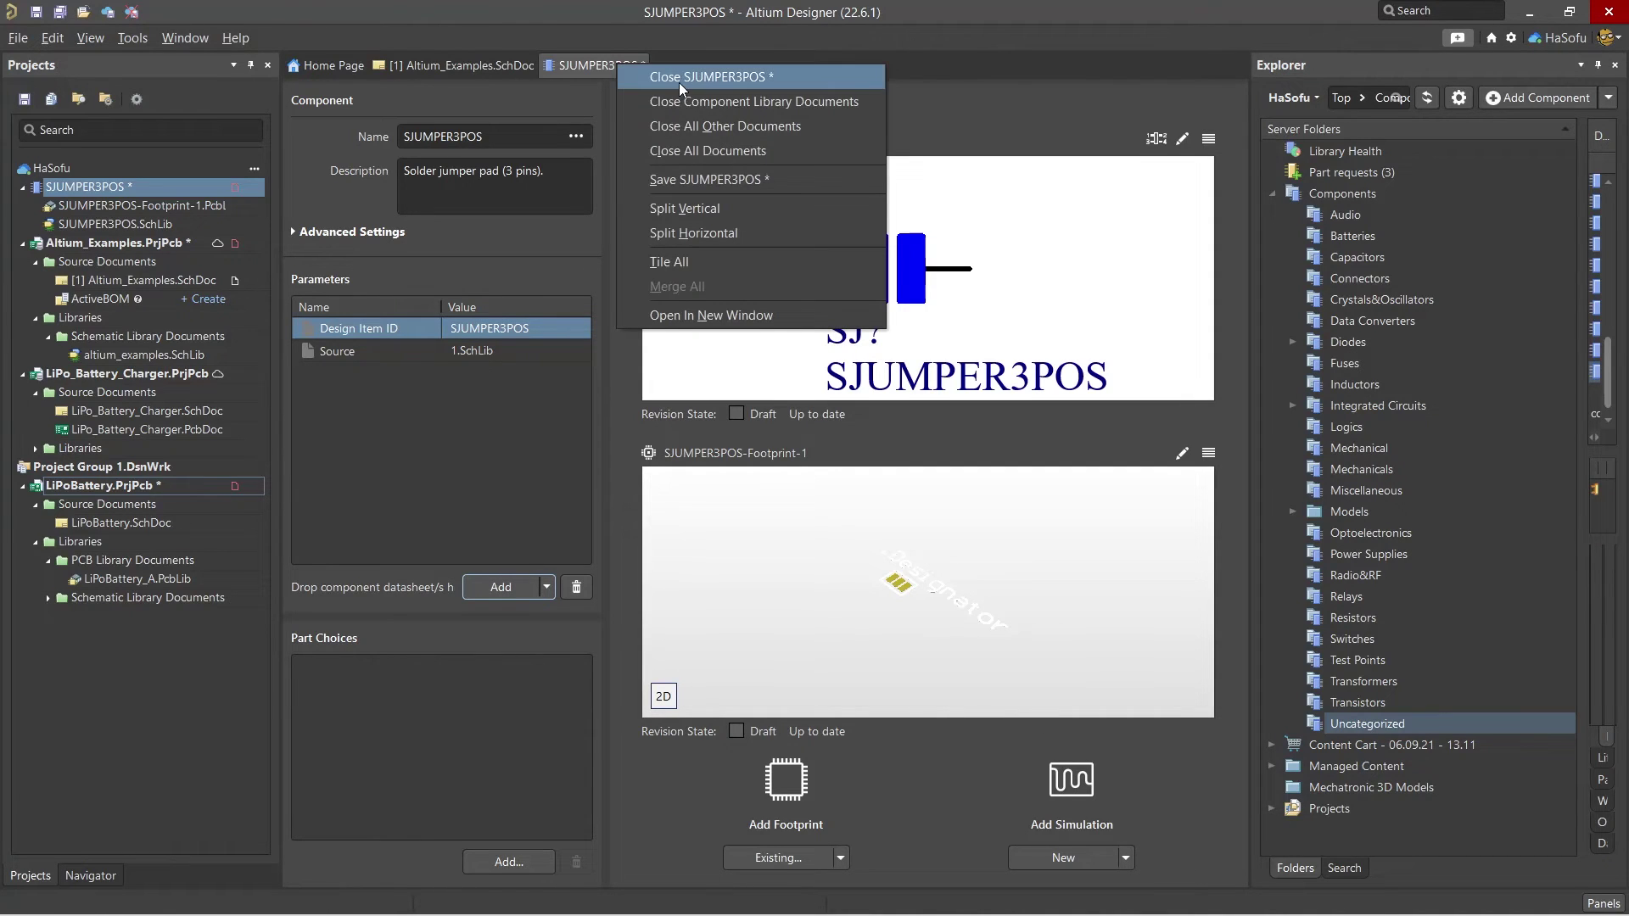
pyautogui.click(703, 179)
pyautogui.rightClick(614, 67)
pyautogui.click(655, 89)
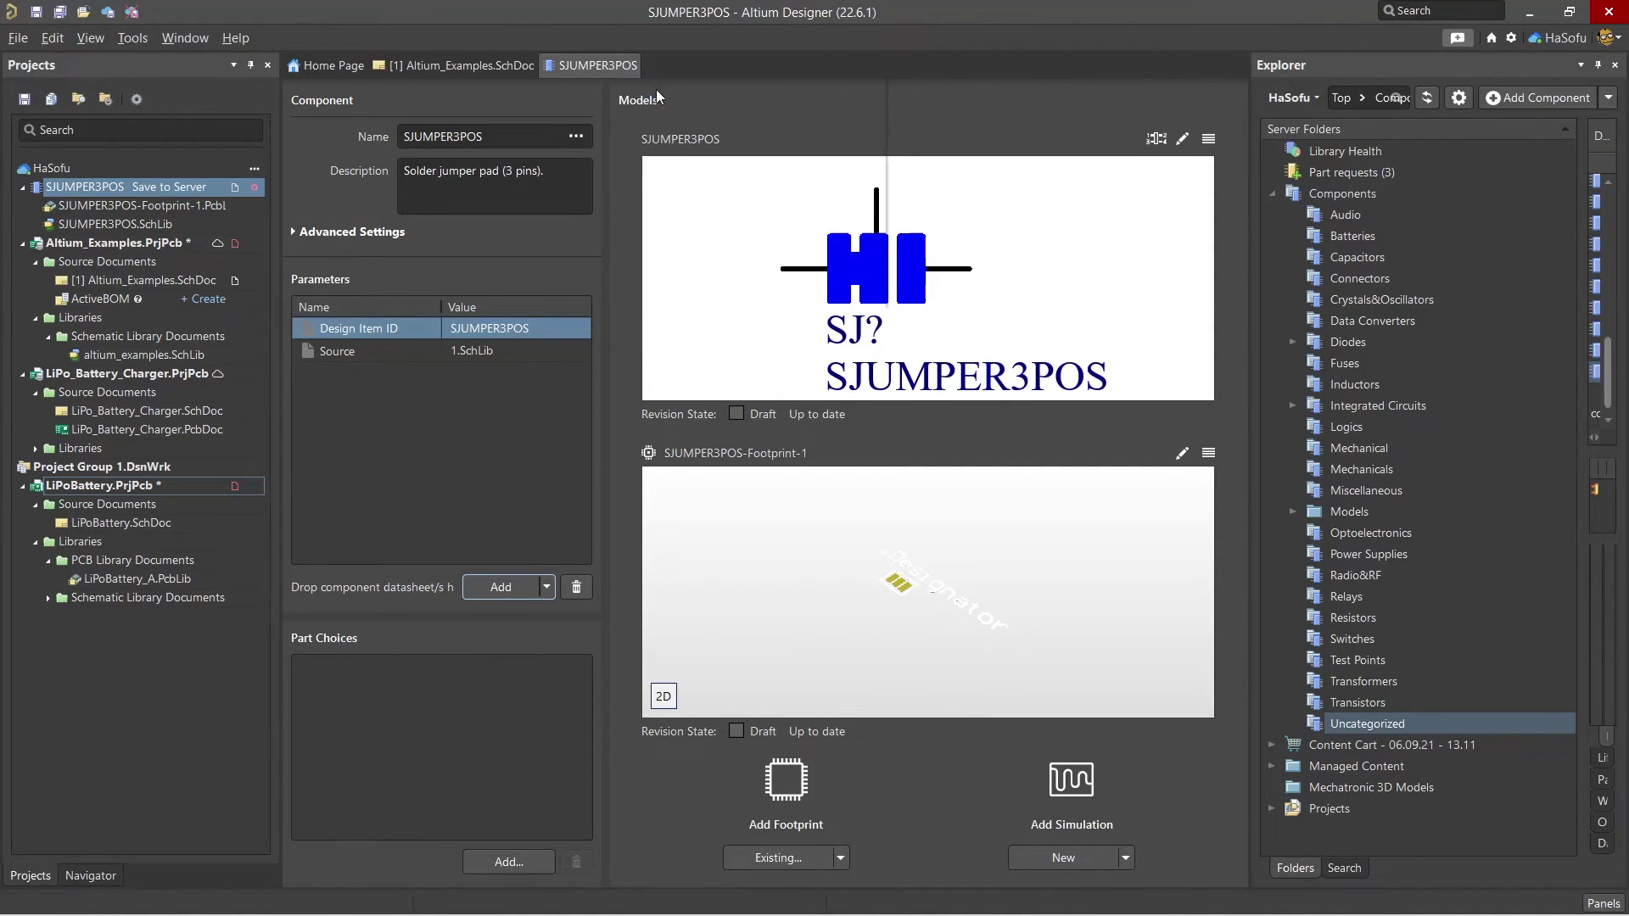
pyautogui.click(798, 542)
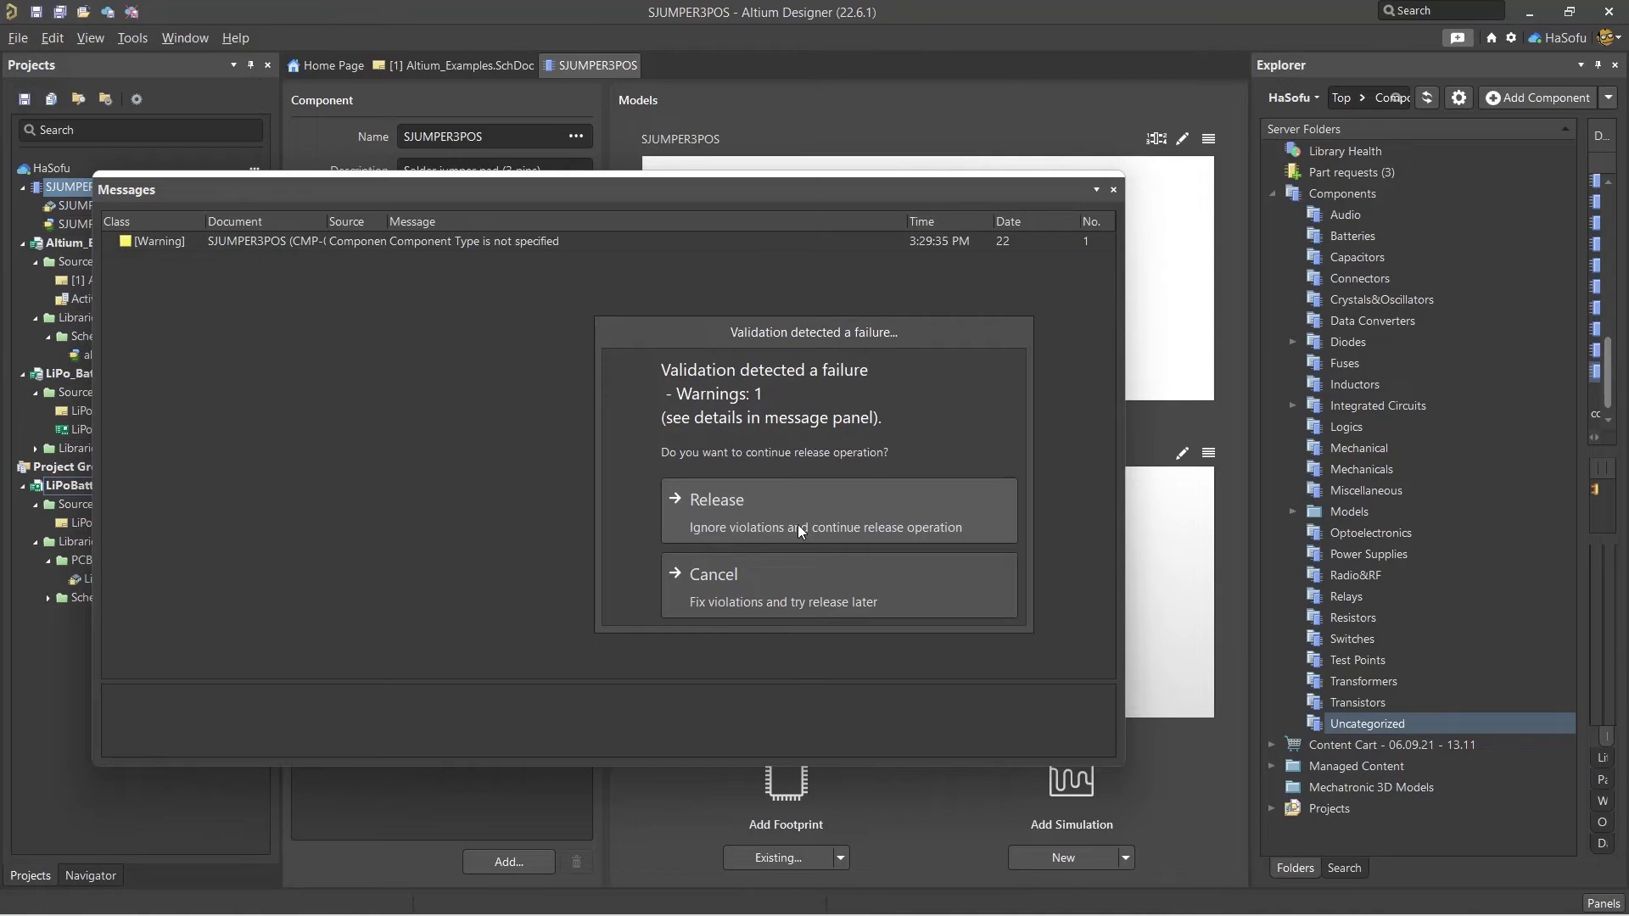
pyautogui.click(809, 582)
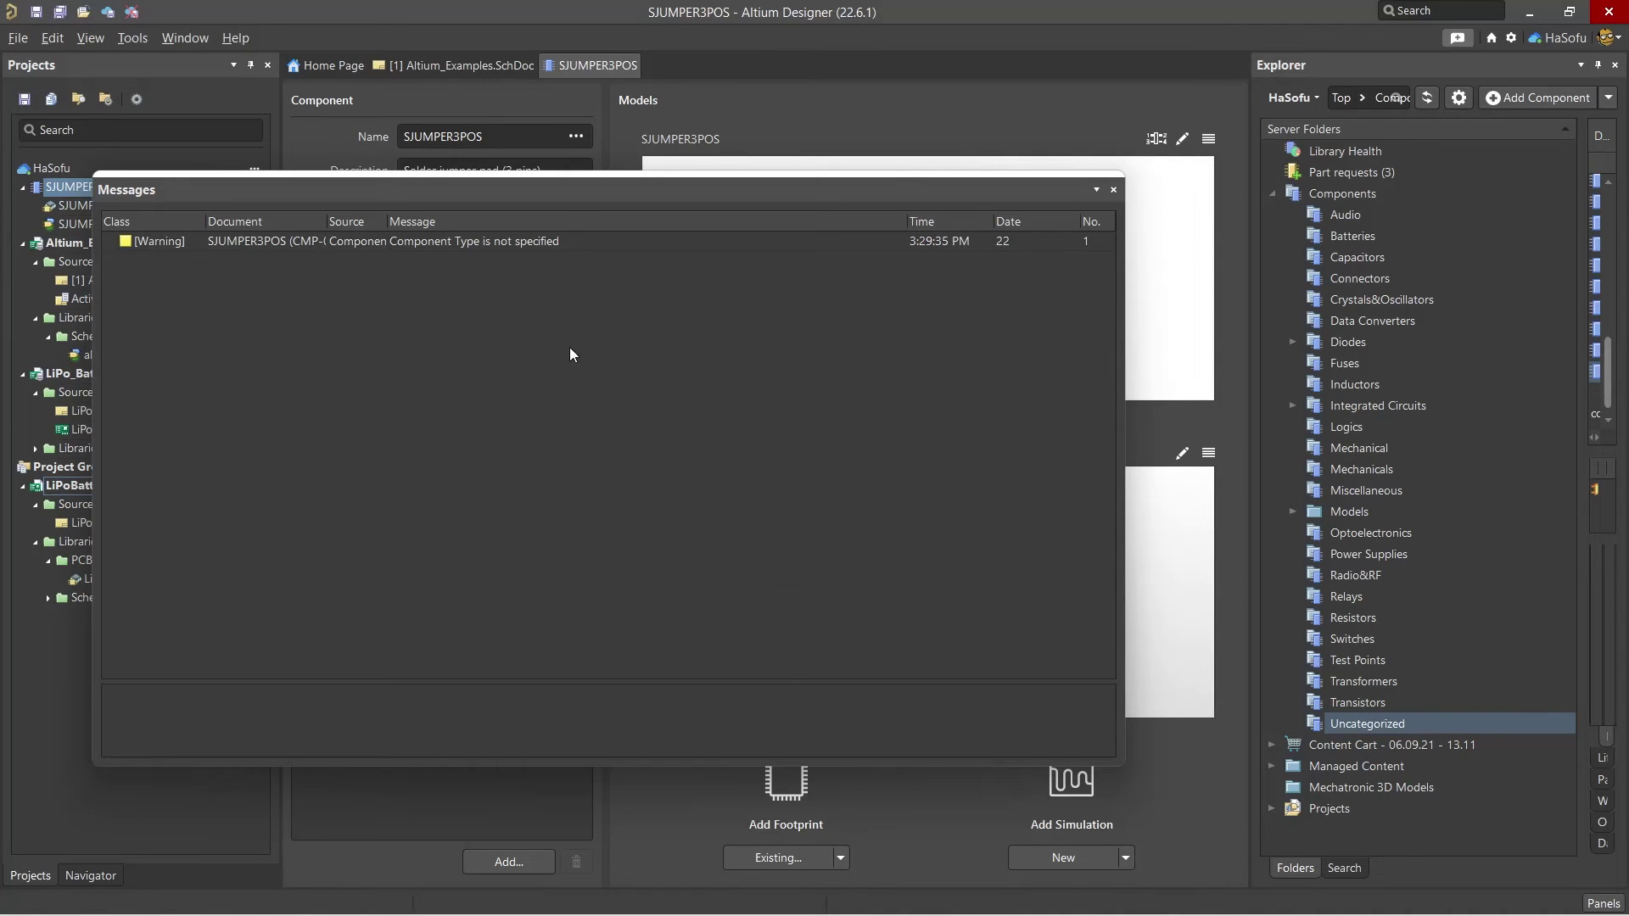
pyautogui.click(277, 246)
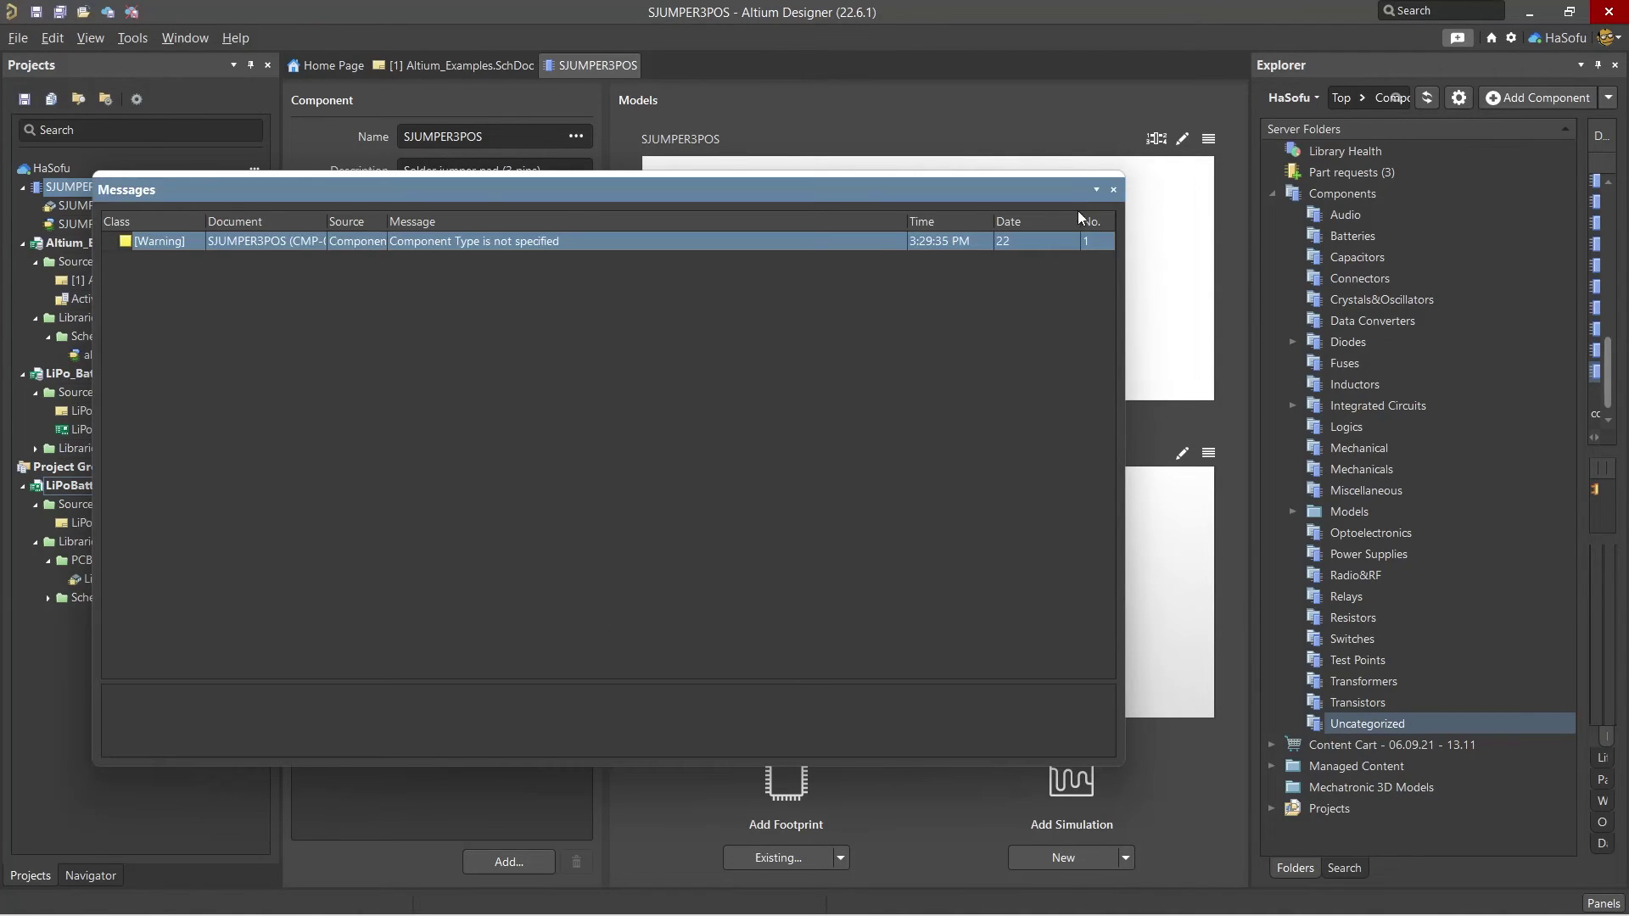
pyautogui.click(1113, 191)
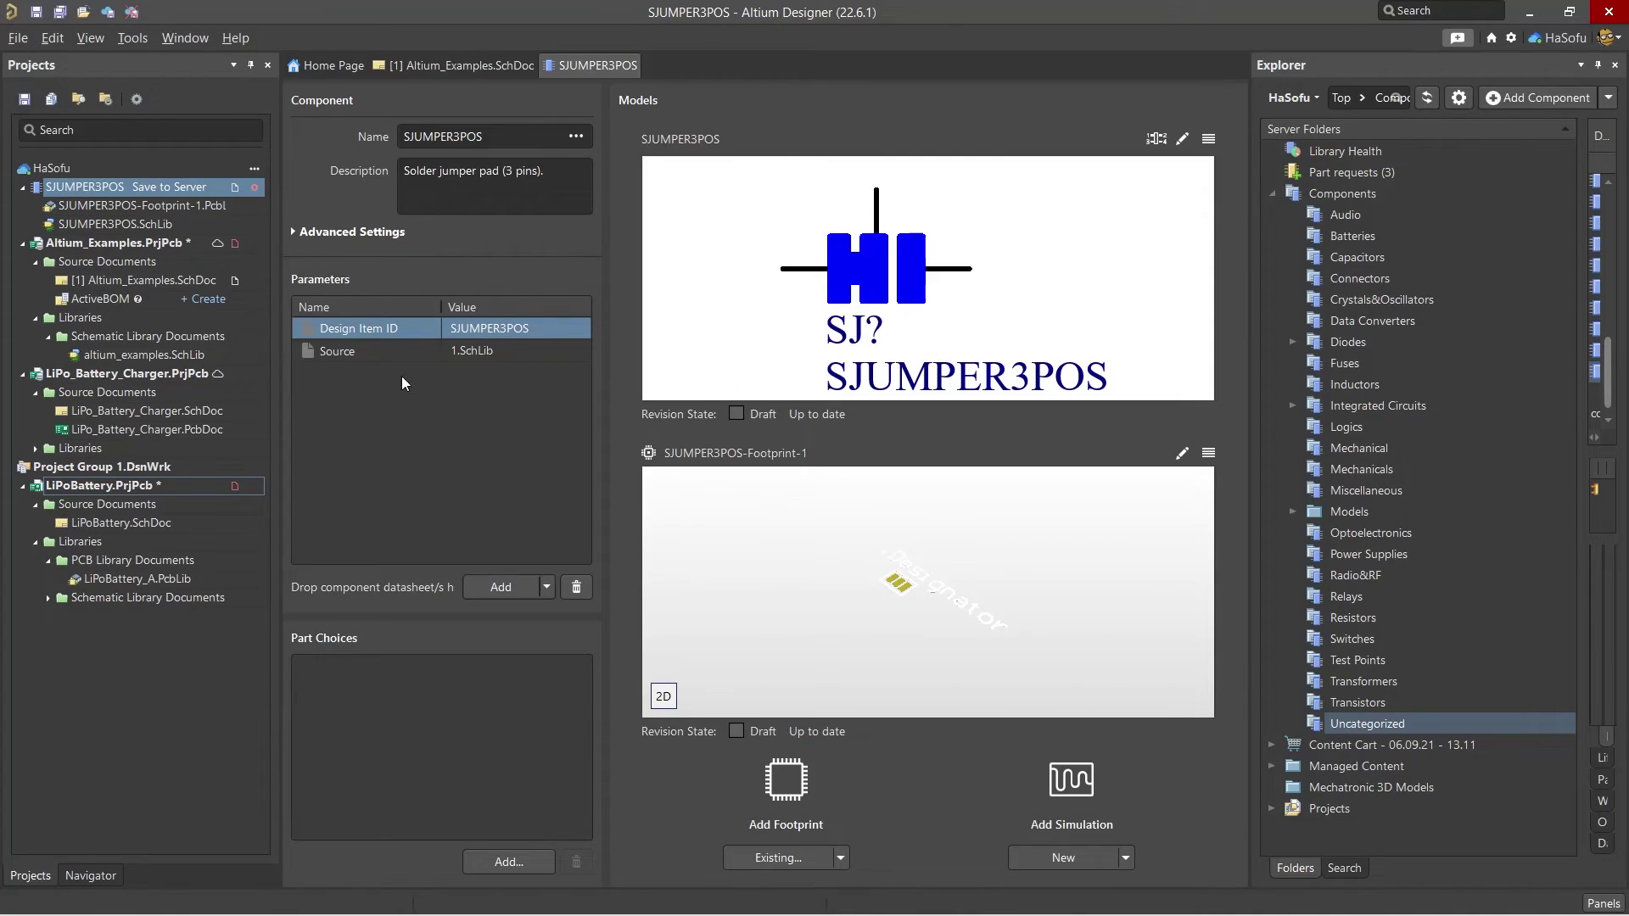
# Step: Set the component Type to Miscellaneous under Advanced Settings
pyautogui.click(298, 230)
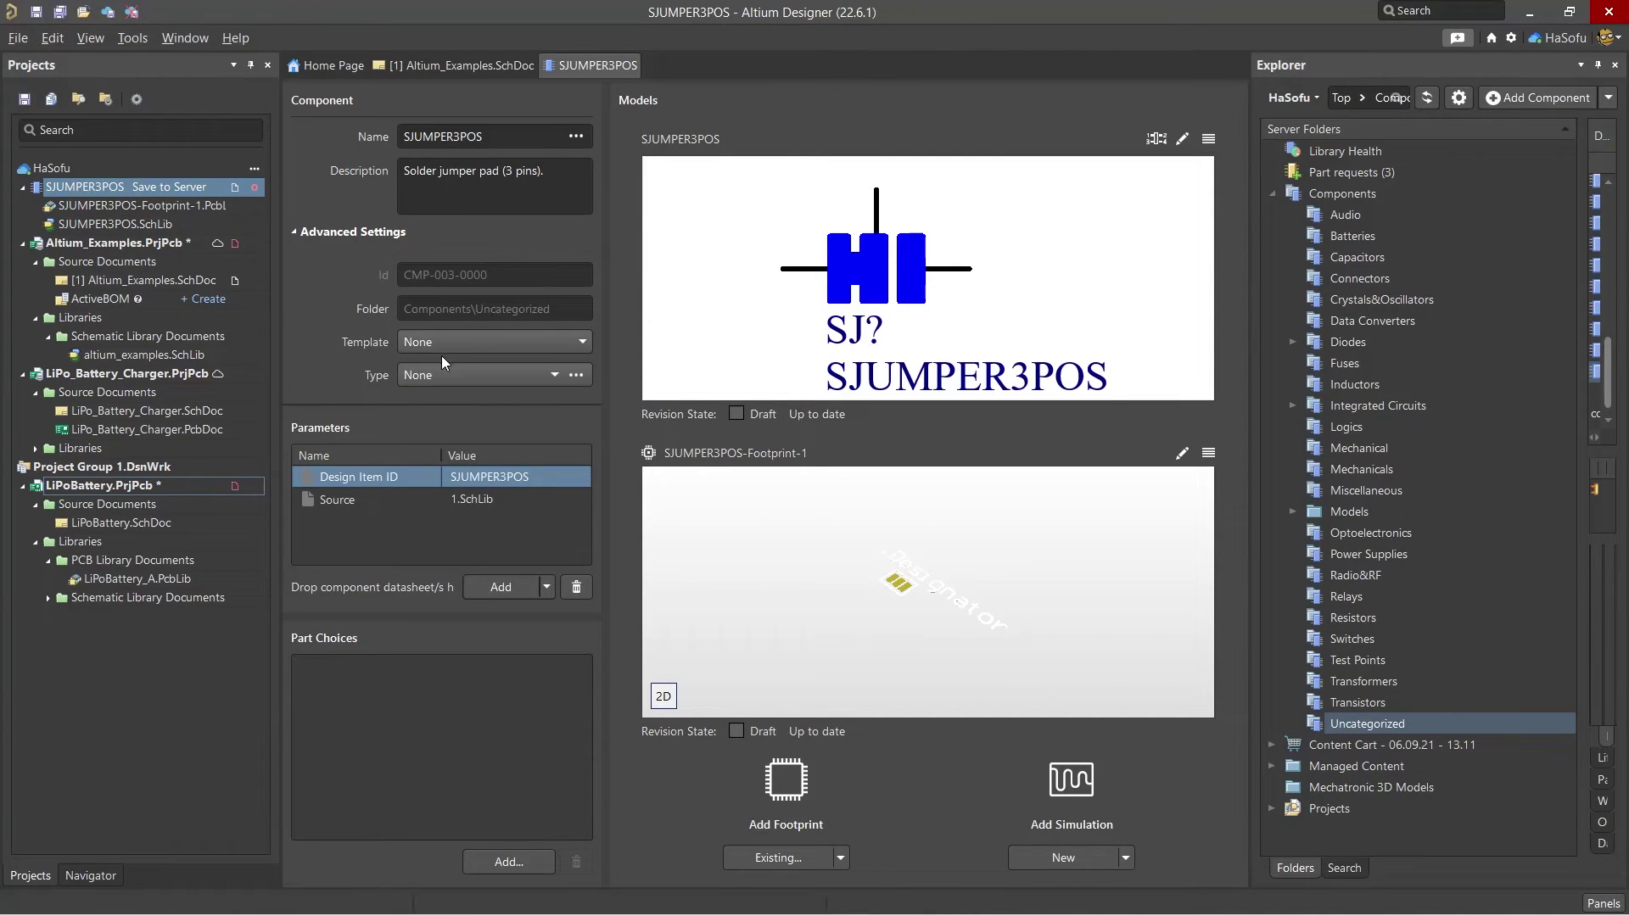
pyautogui.click(537, 378)
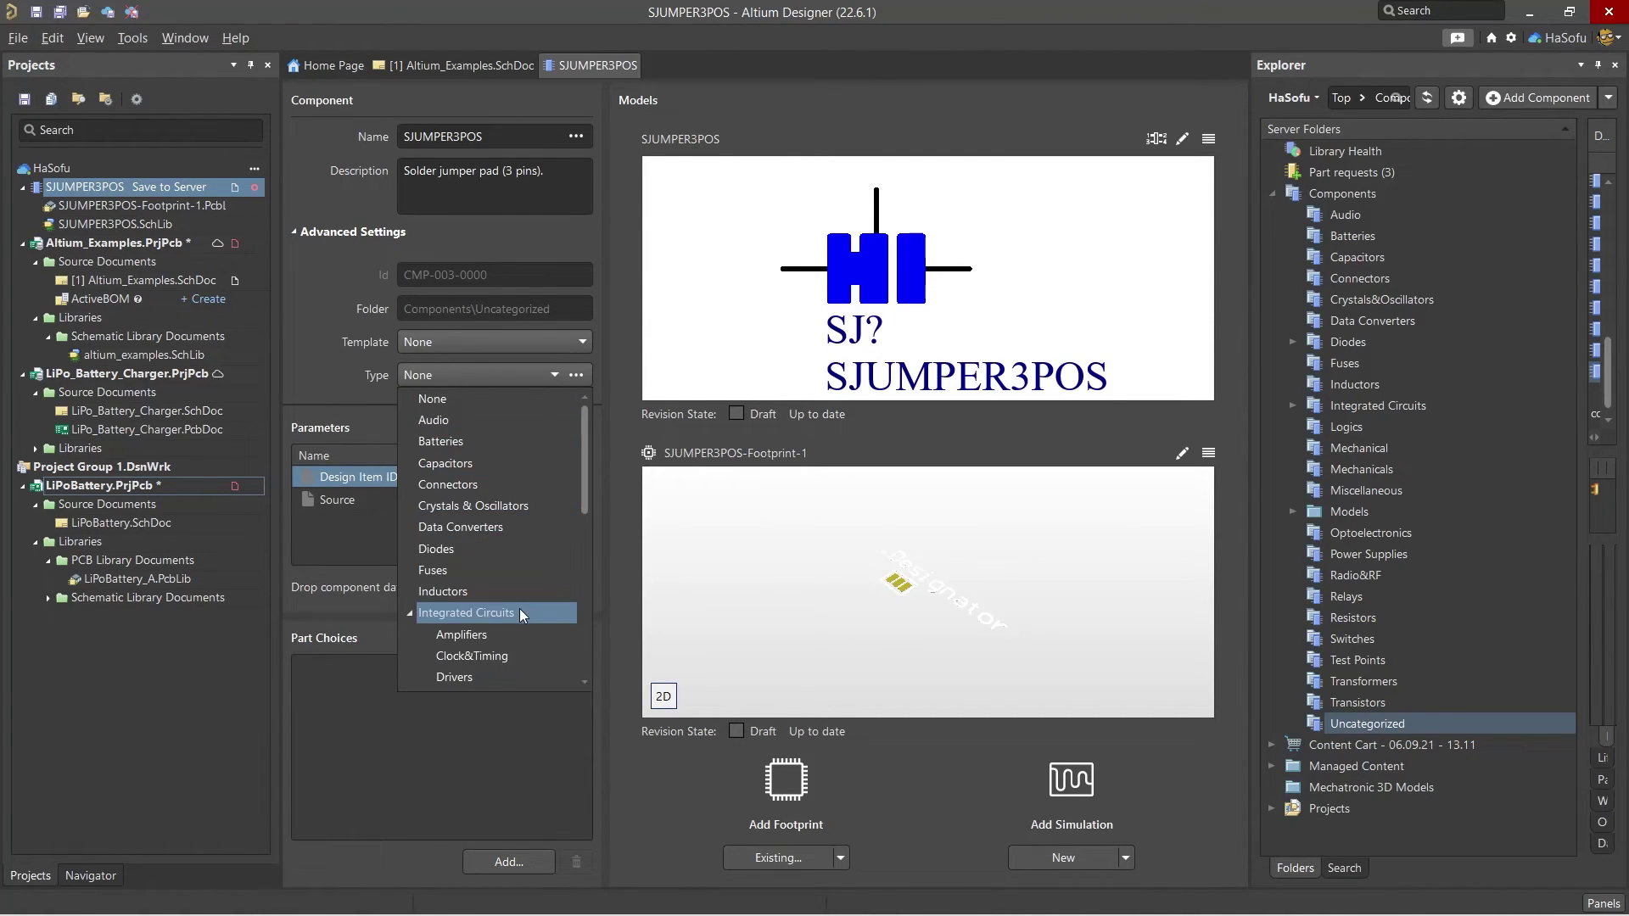
pyautogui.scroll(-2, 519, 608)
pyautogui.scroll(-4, 519, 608)
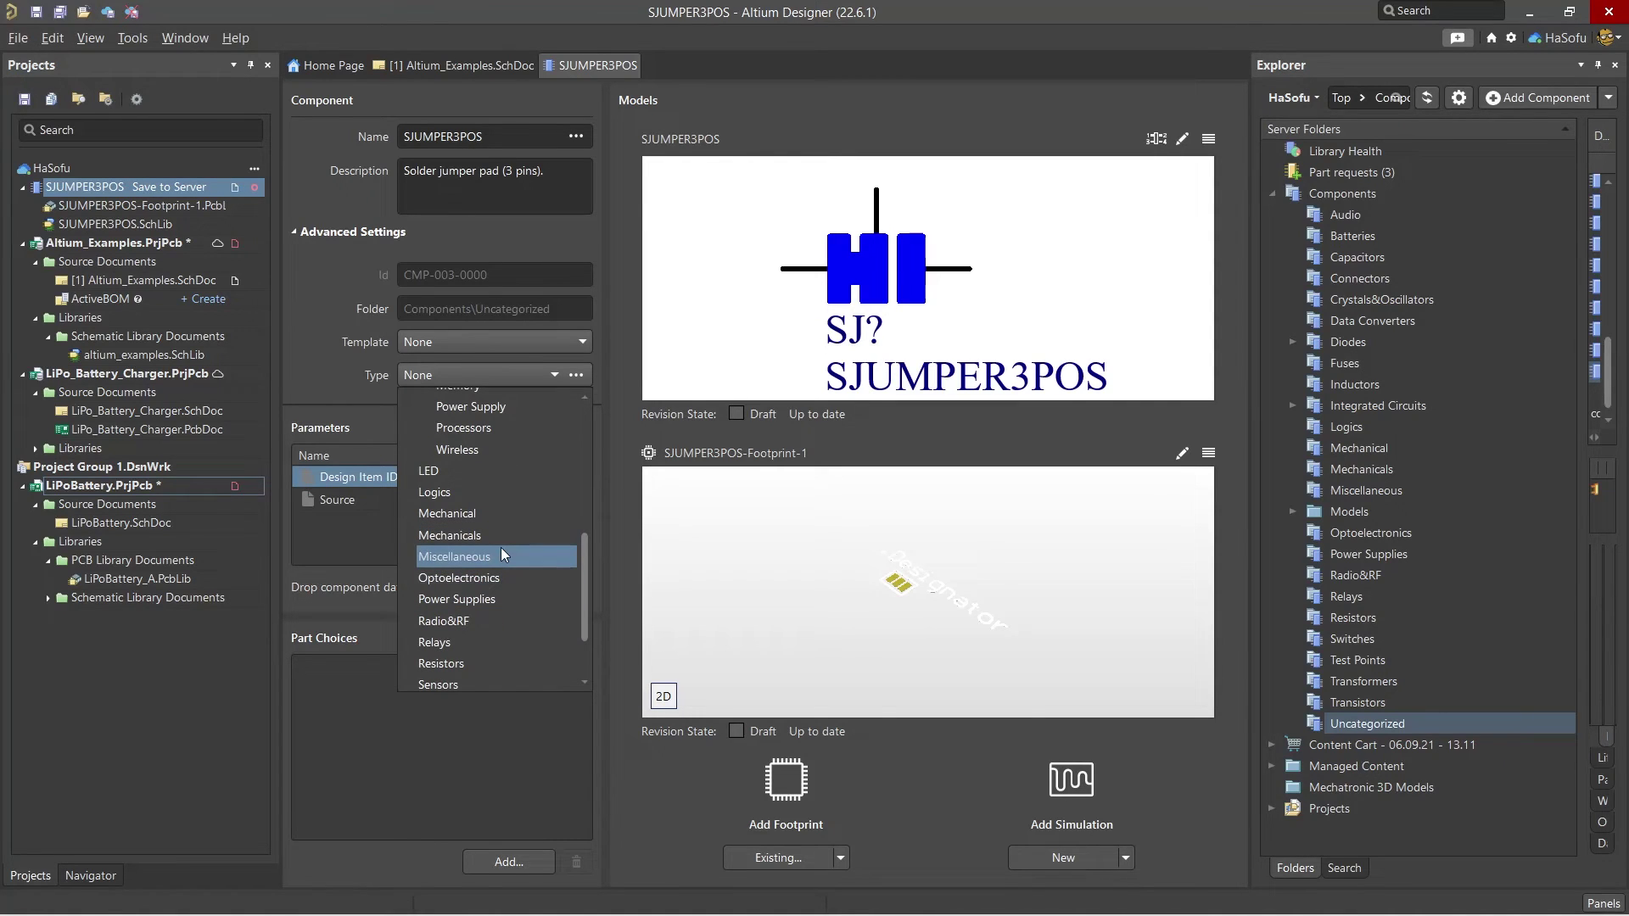
pyautogui.scroll(-1, 500, 549)
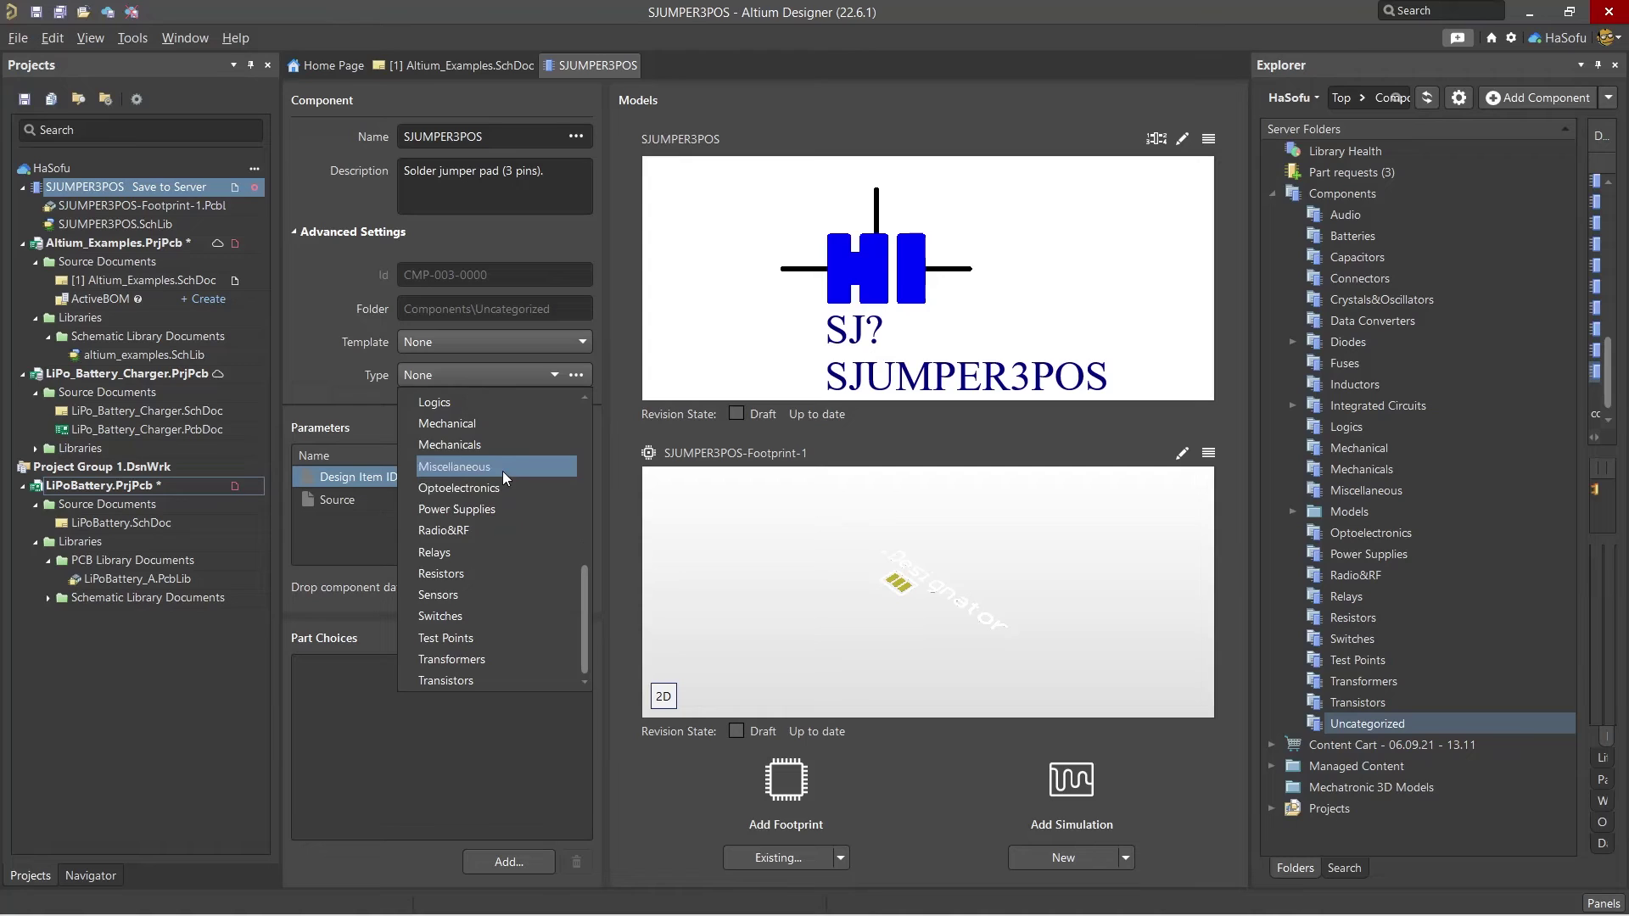
pyautogui.click(503, 470)
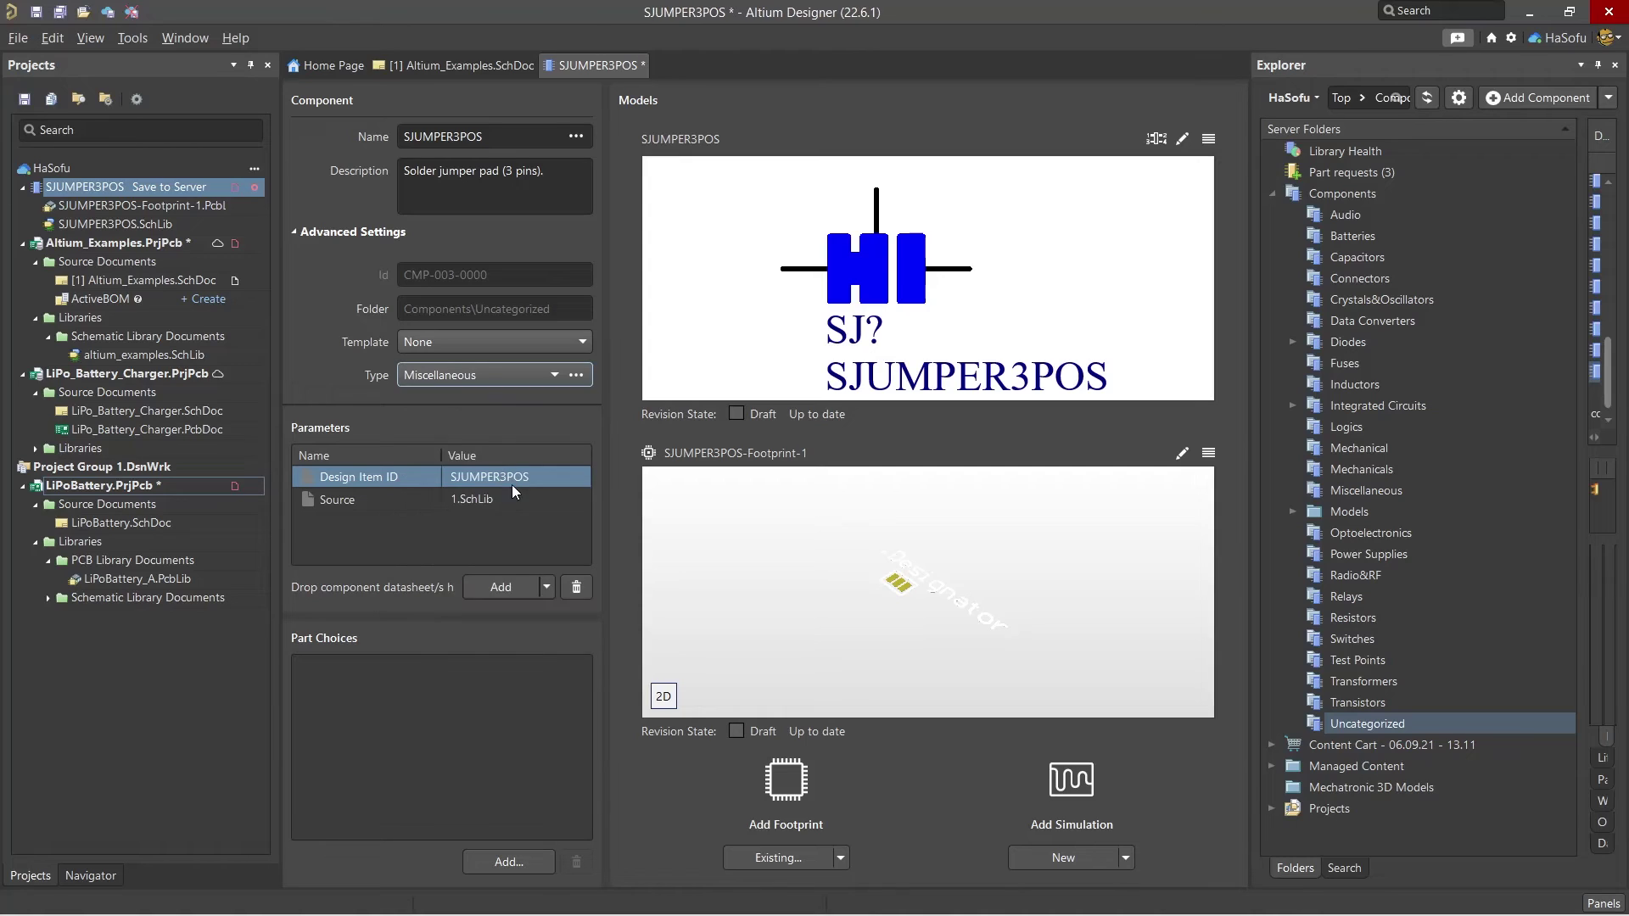
# Step: Apply the Miscellaneous (v. 1) template, adding Case/Package, Pins and RoHS parameters
pyautogui.click(543, 342)
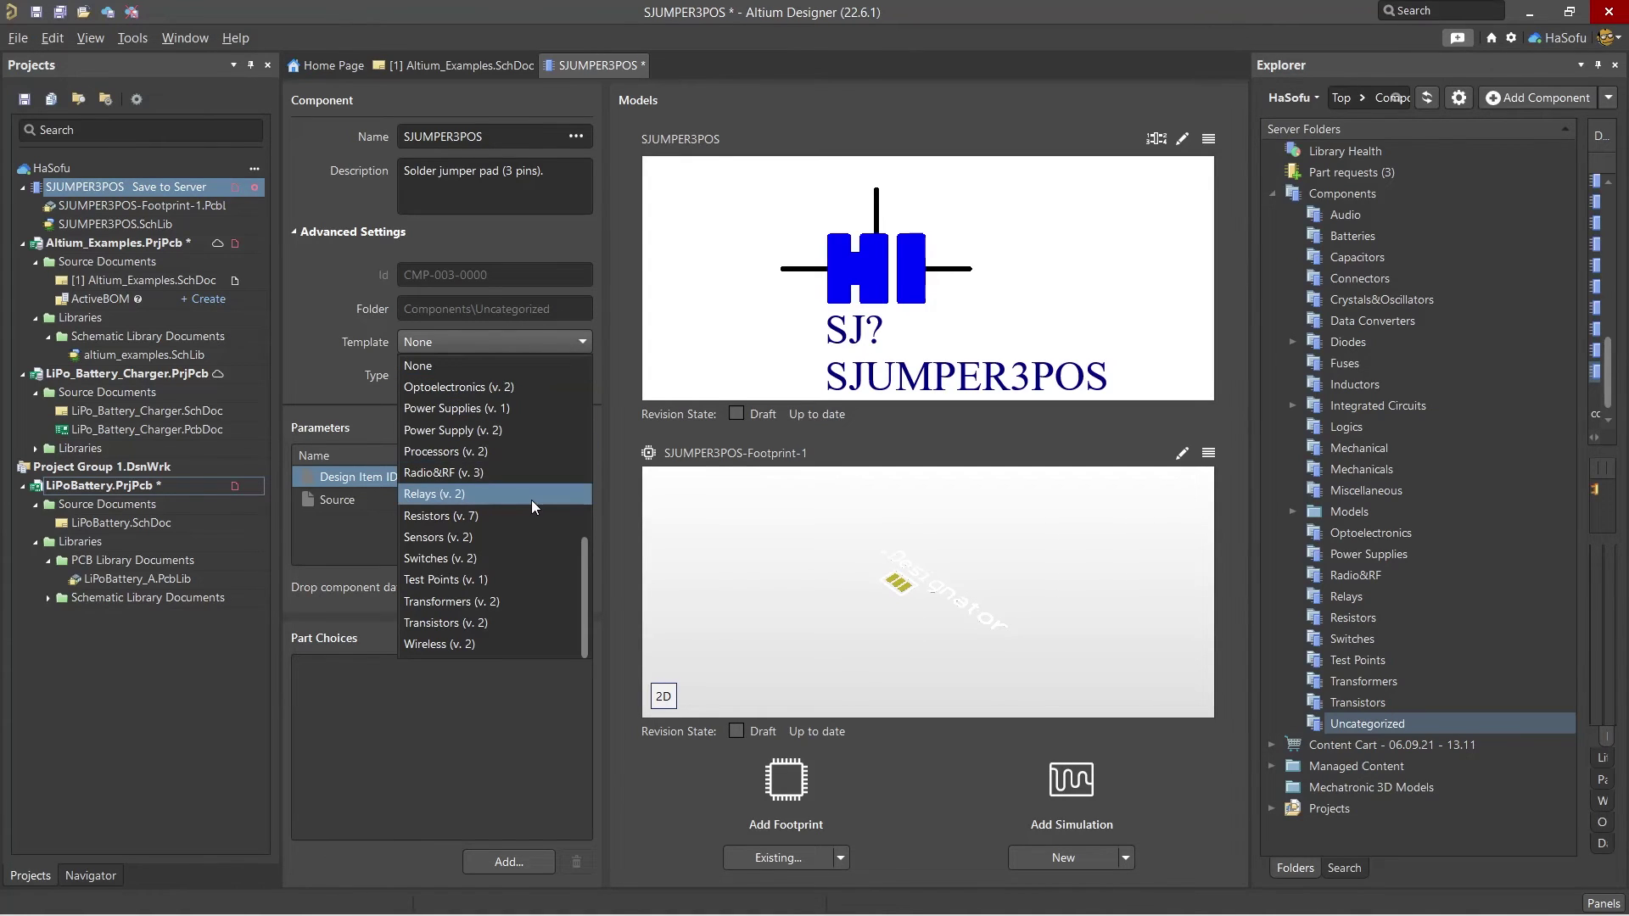
pyautogui.scroll(4, 532, 500)
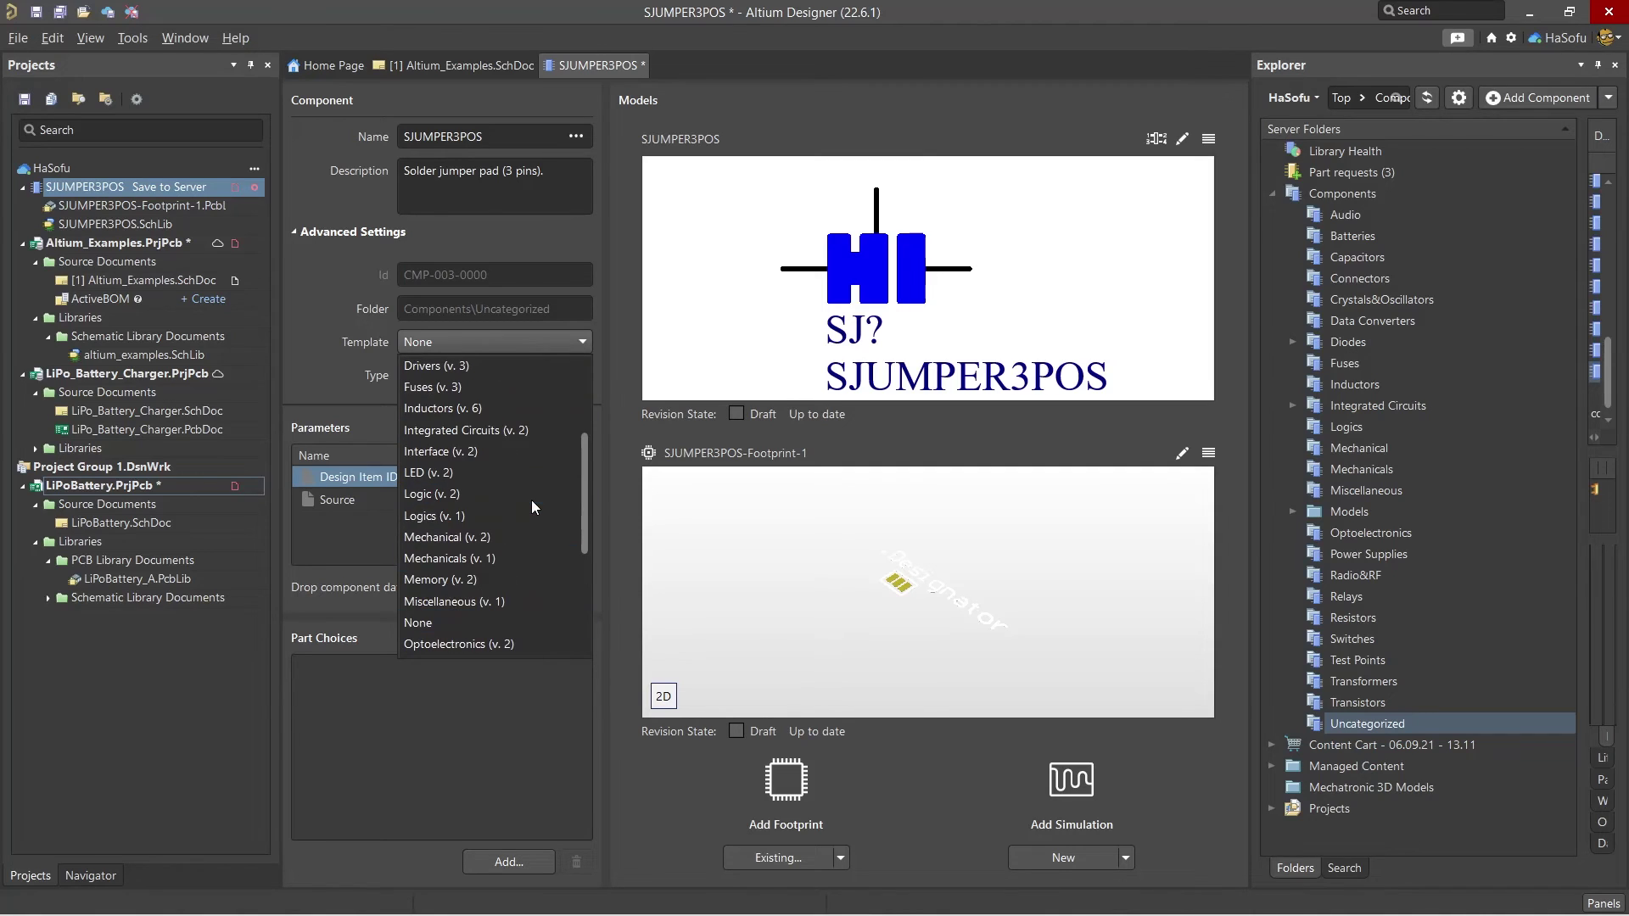
pyautogui.click(489, 601)
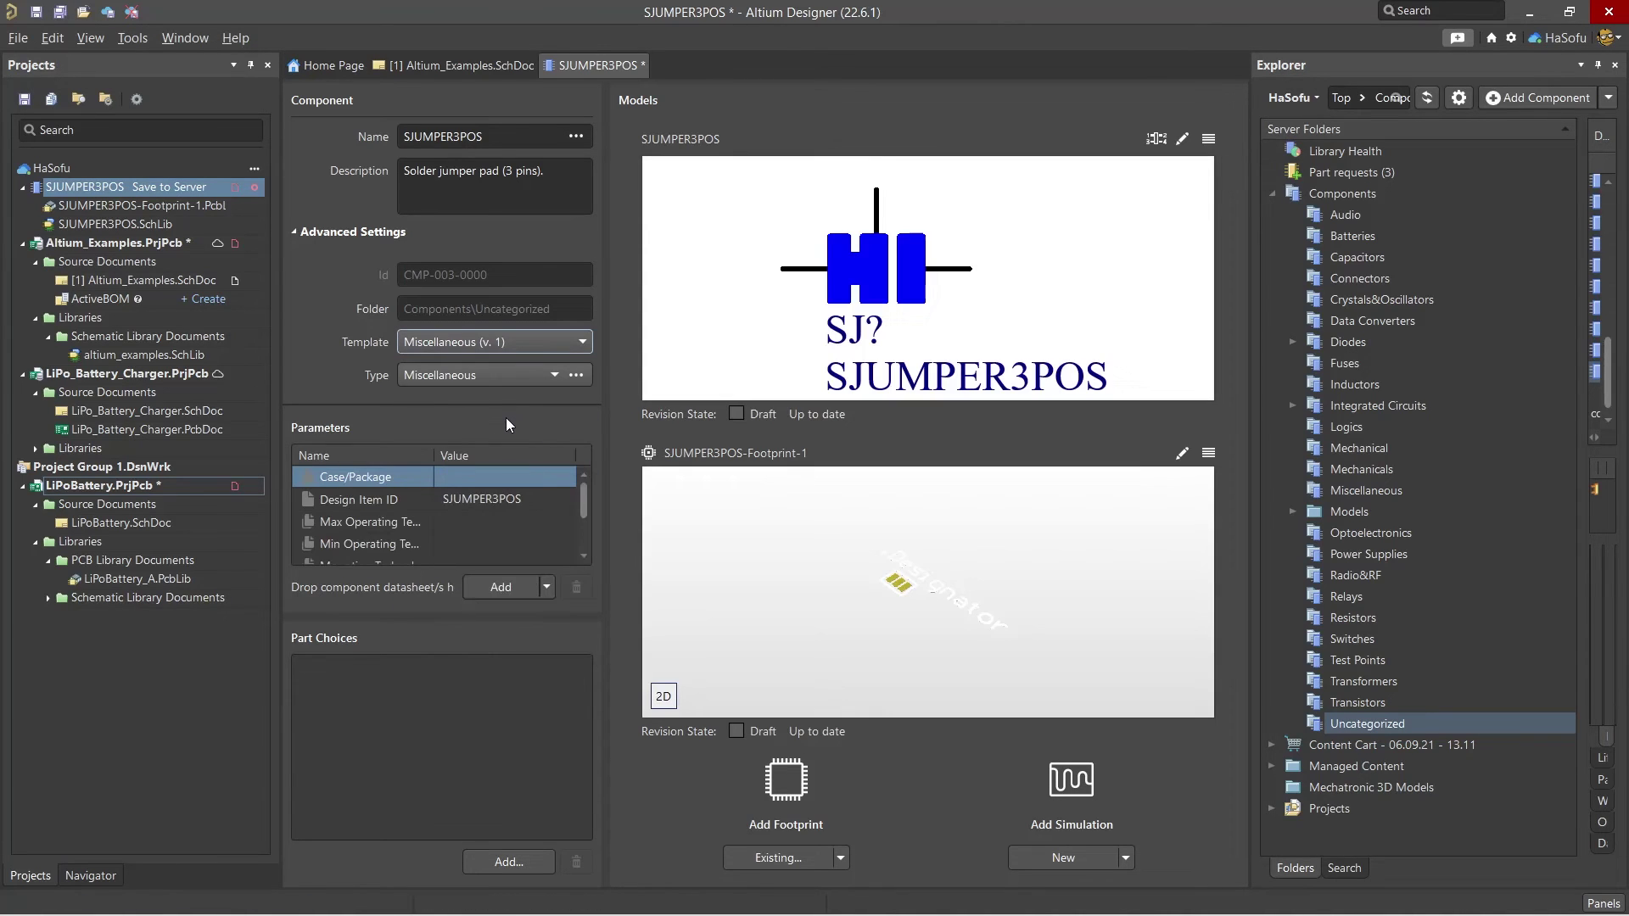
pyautogui.scroll(-2, 435, 525)
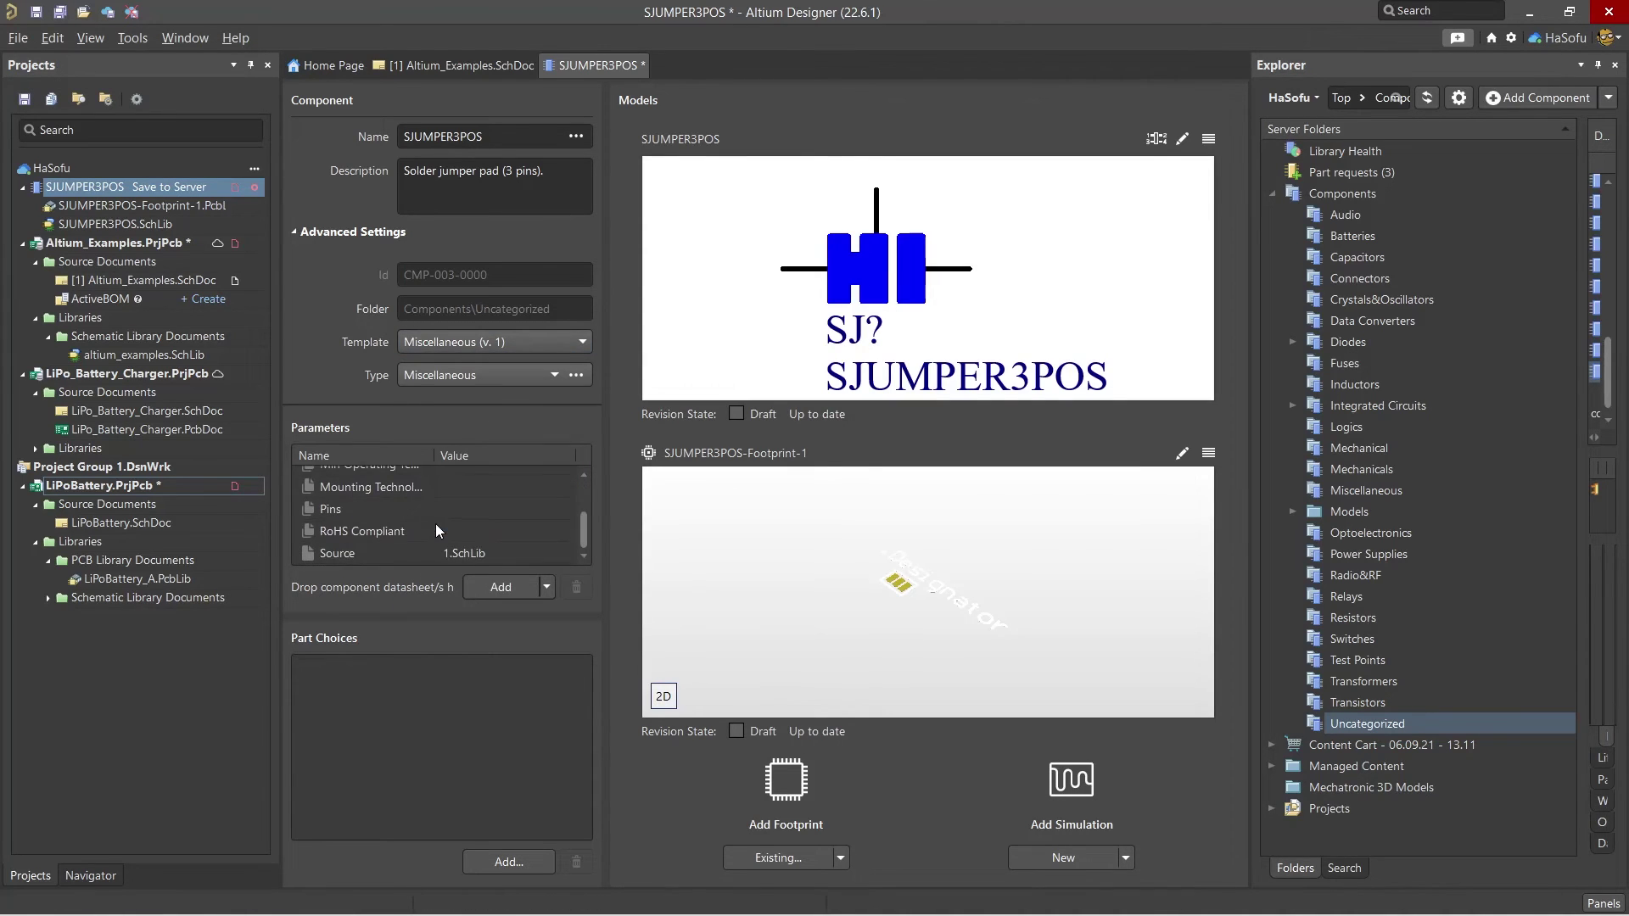
pyautogui.scroll(2, 496, 503)
pyautogui.click(497, 504)
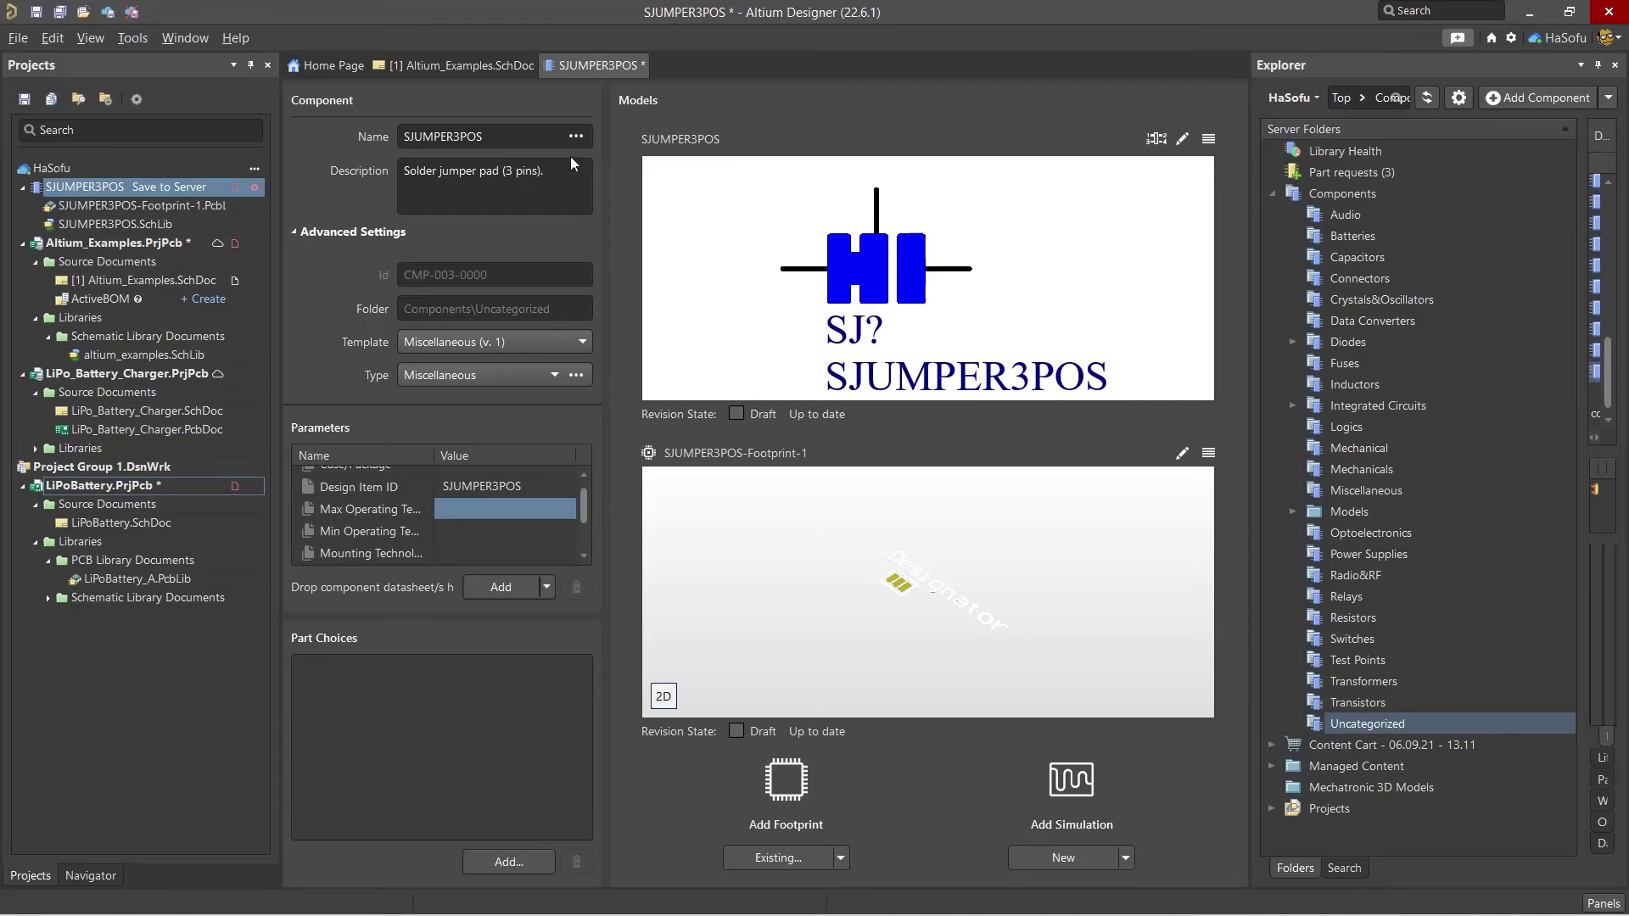
# Step: Close the SJUMPER3POS editor and save to server with notes 'Gave this a category' and 'new category = misc.'
pyautogui.rightClick(624, 61)
pyautogui.click(665, 75)
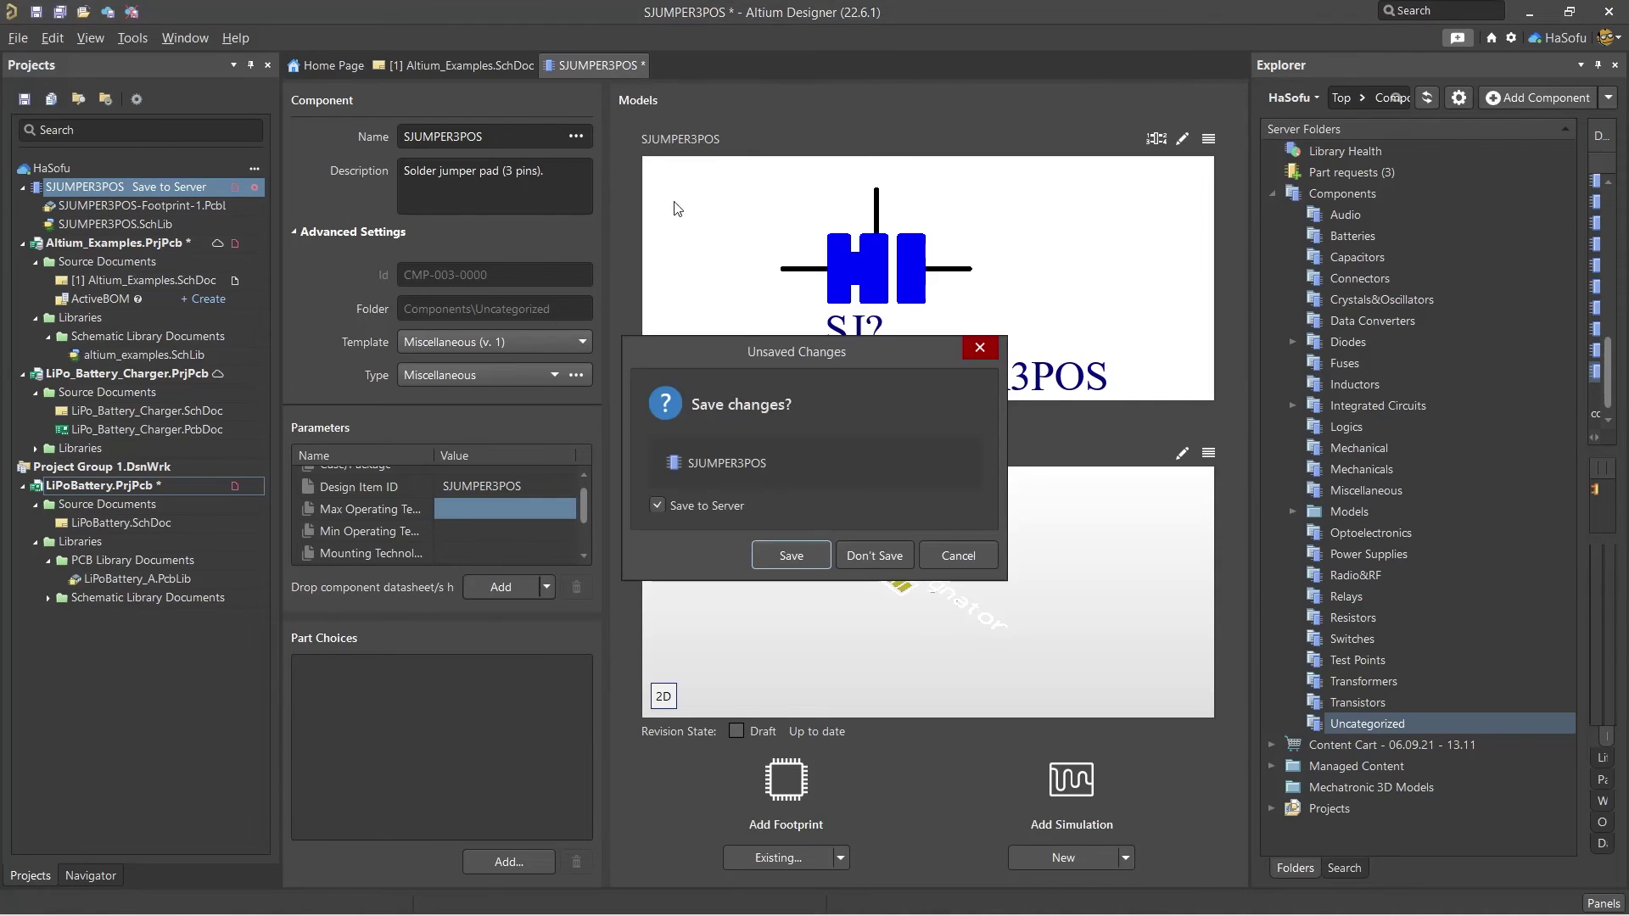
pyautogui.click(789, 557)
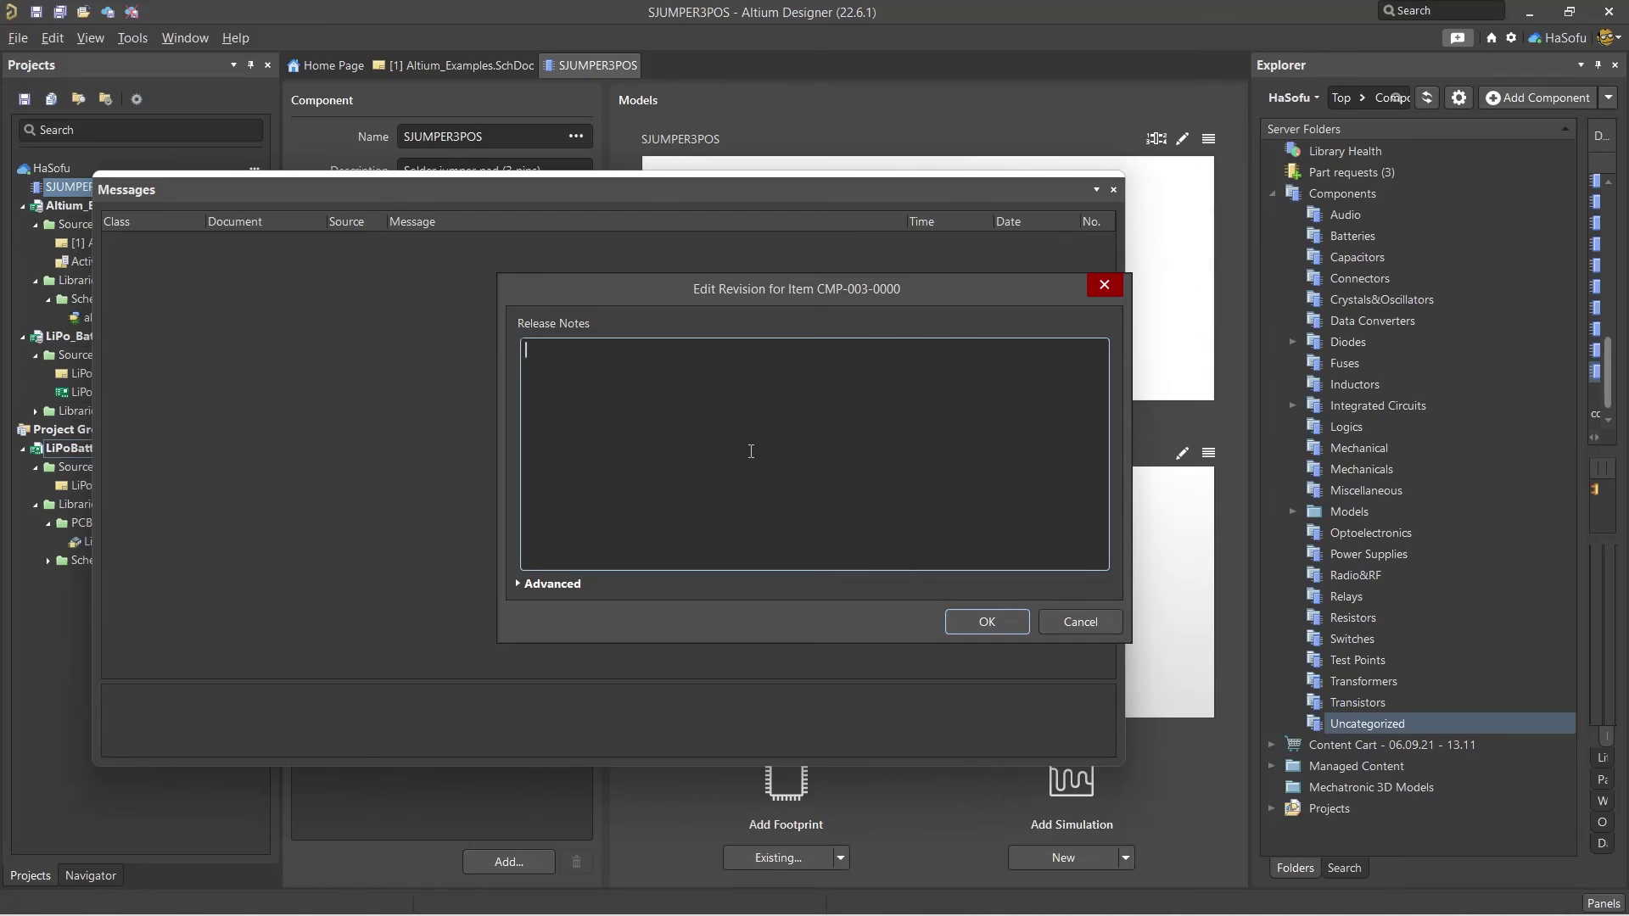
pyautogui.write('Gave this a category')
pyautogui.click(551, 584)
pyautogui.click(982, 619)
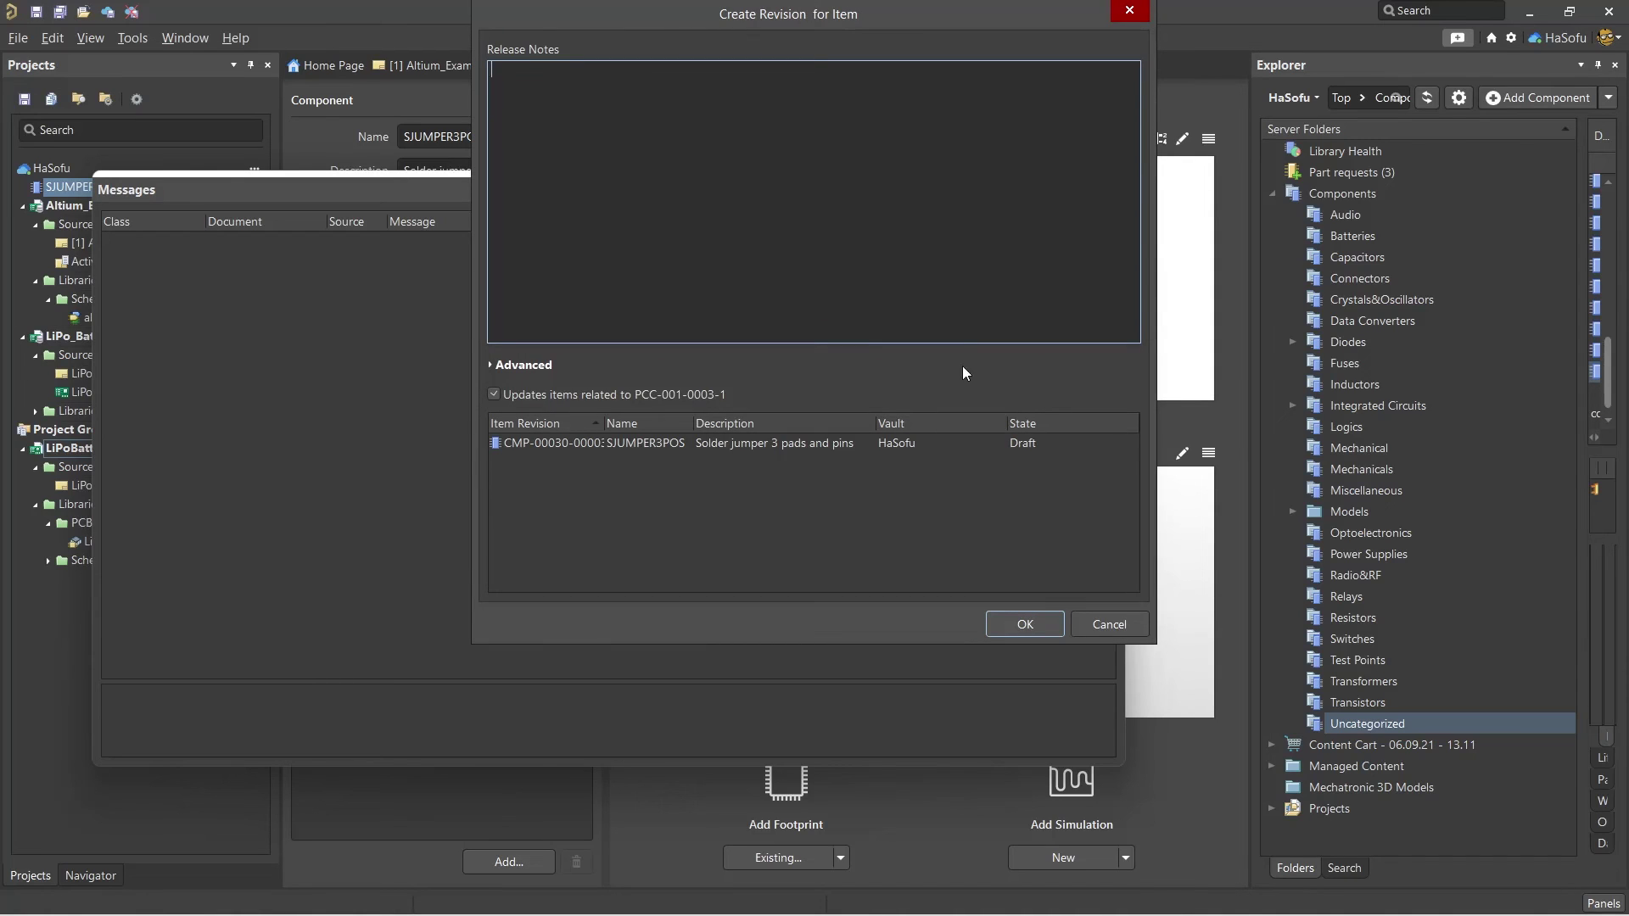
pyautogui.write('new category = misc.')
pyautogui.click(1011, 626)
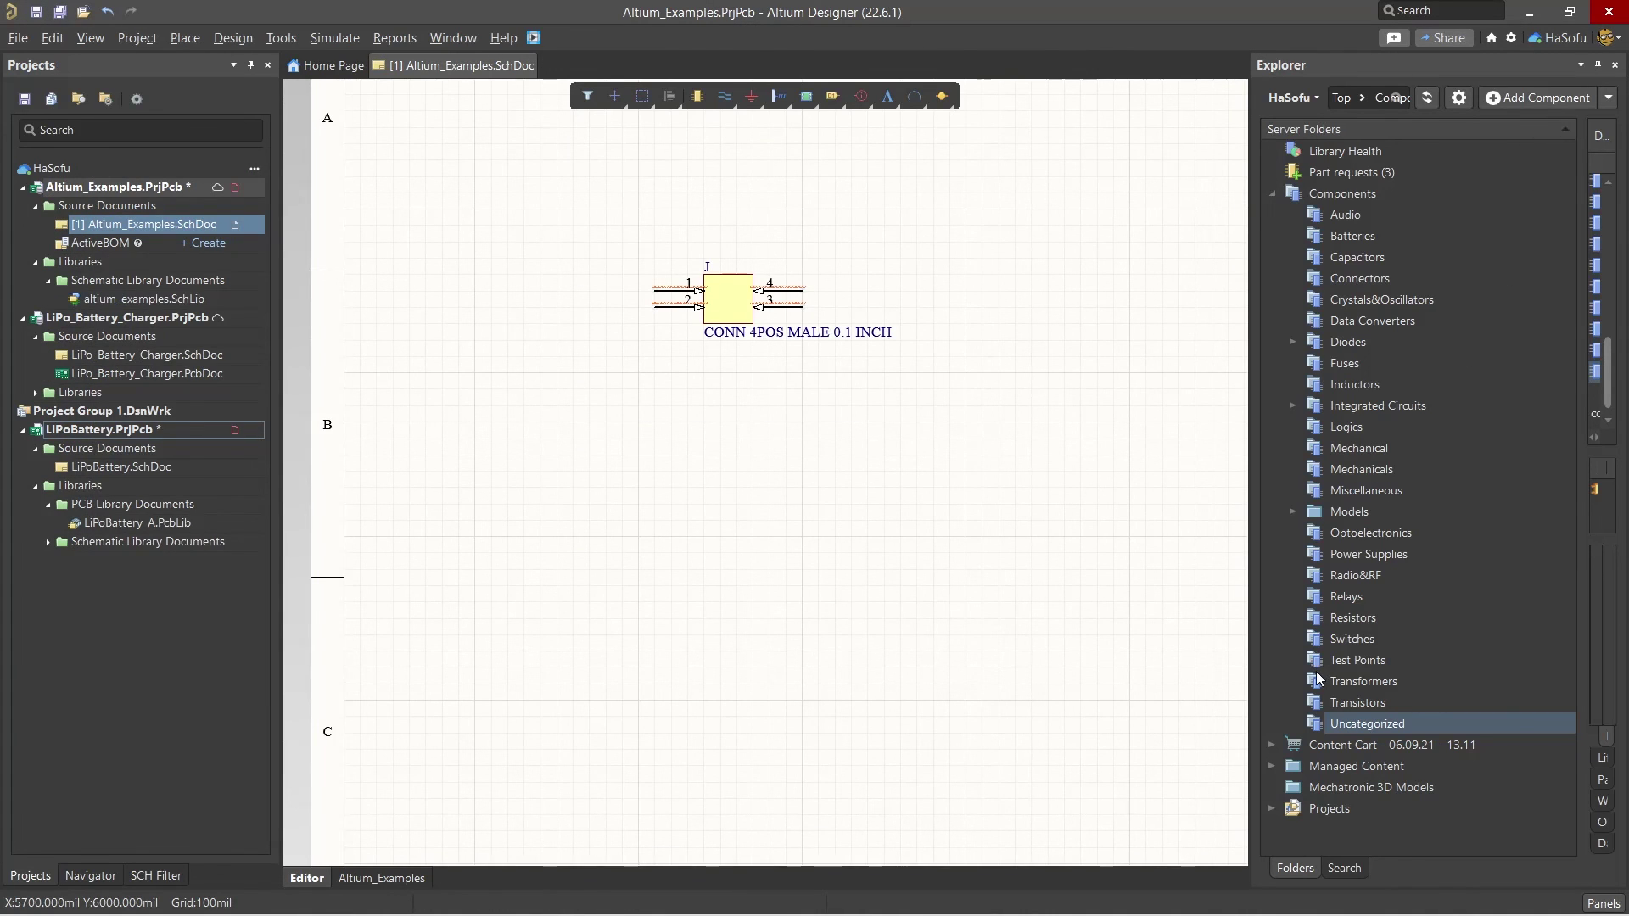
# Step: Search 'sjumper' in the Components panel and place one SJUMPER3POS near the sheet's top left
pyautogui.click(1603, 903)
pyautogui.click(1527, 574)
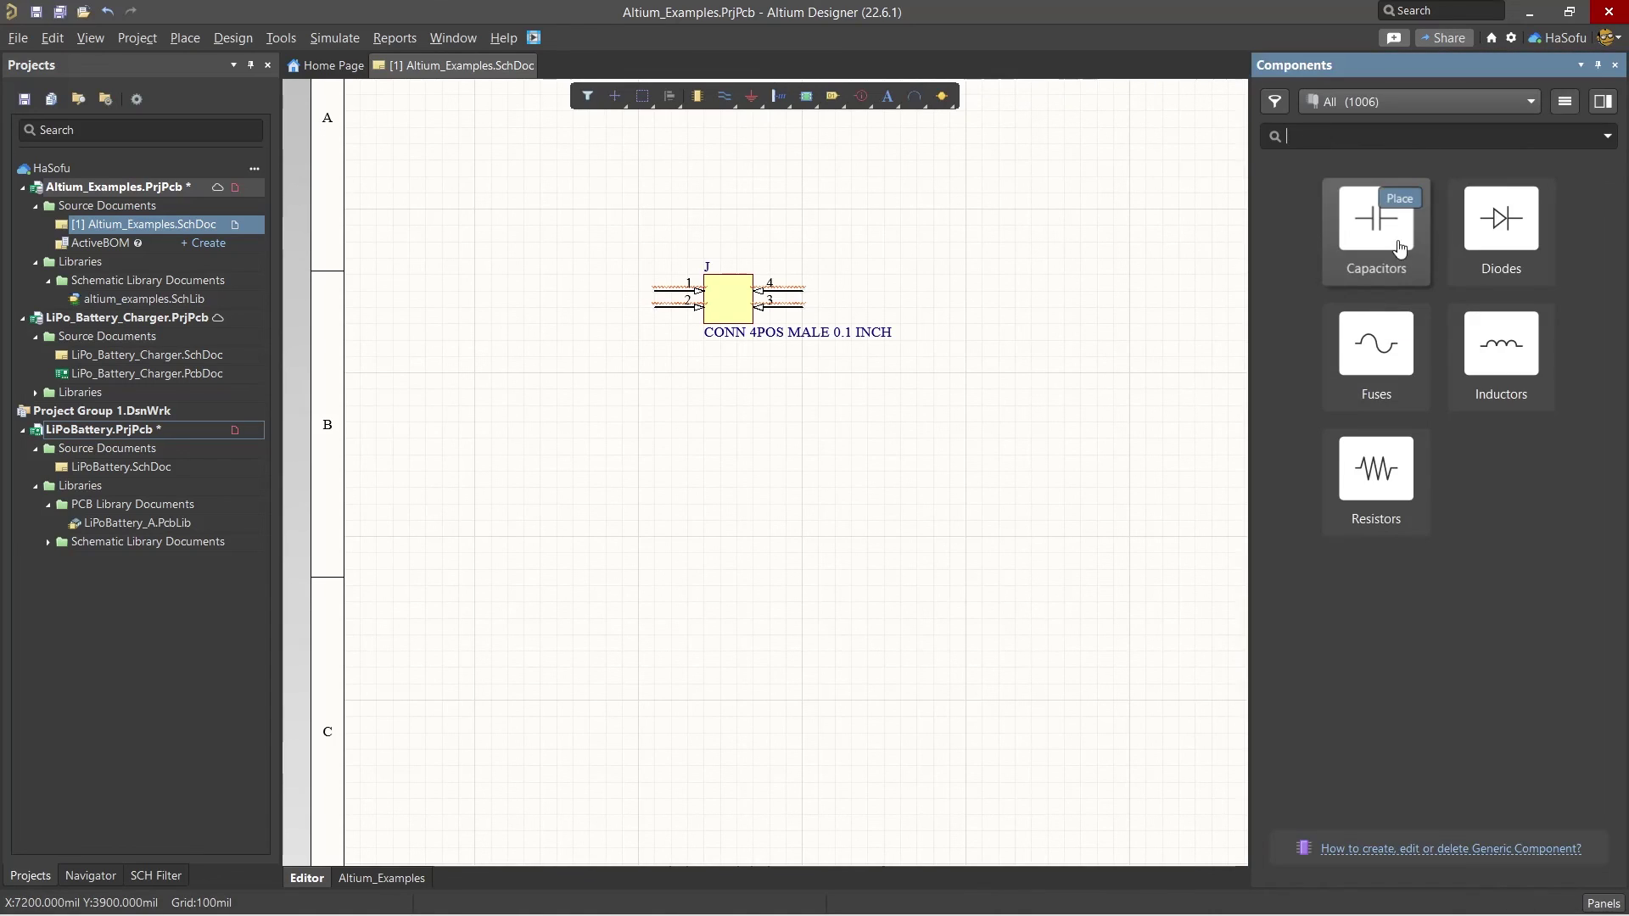
pyautogui.click(1442, 136)
pyautogui.write('sjumper')
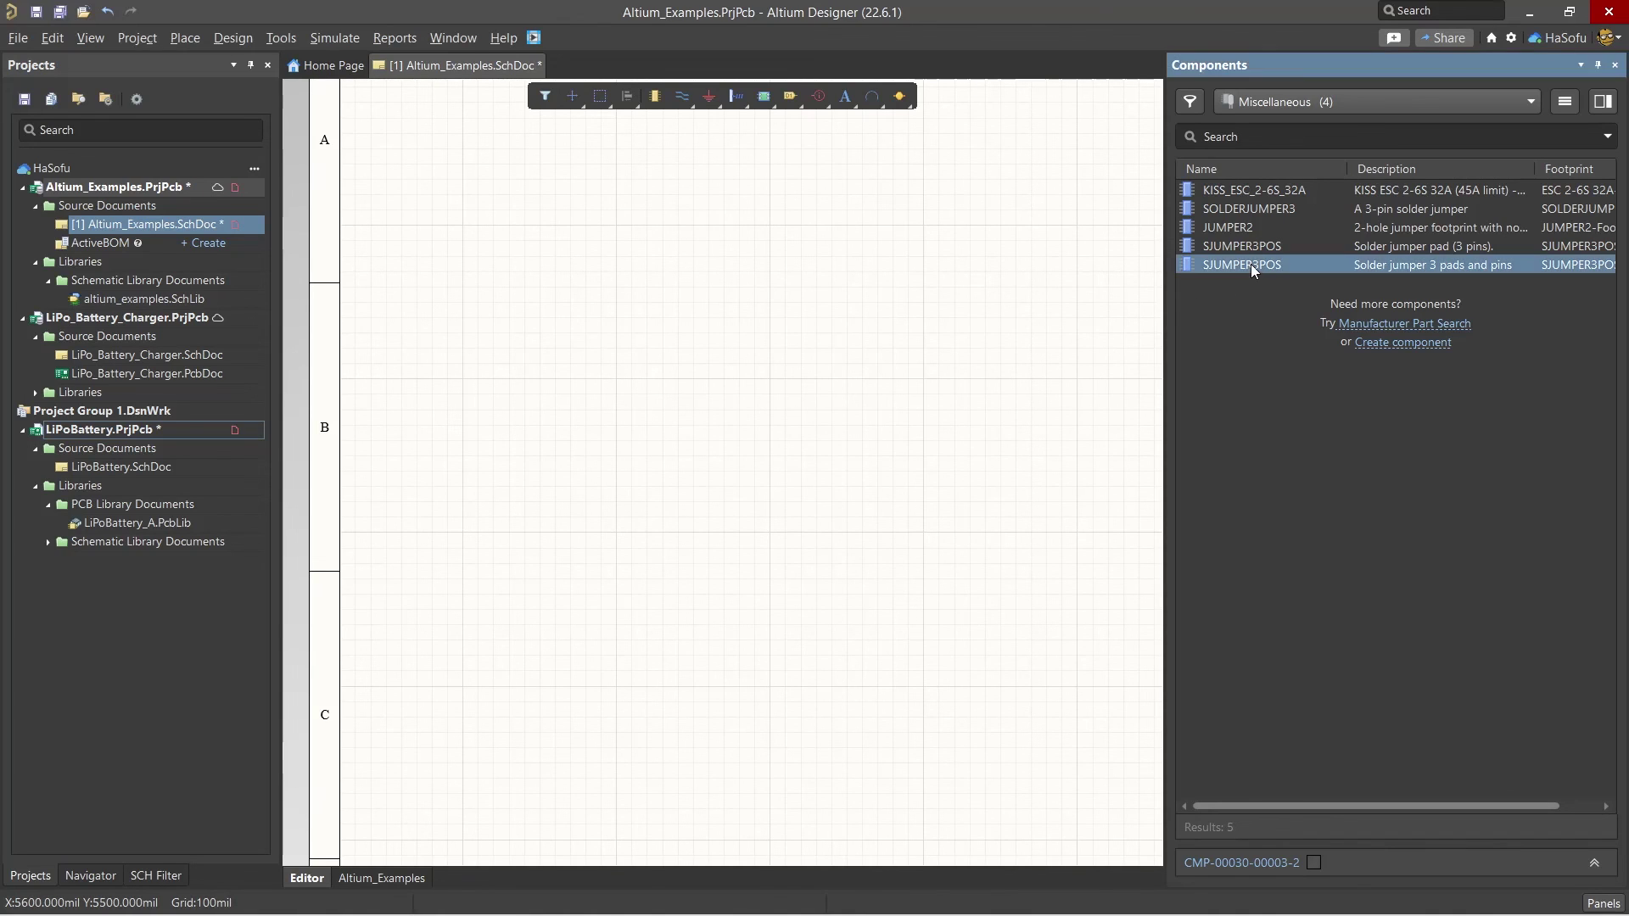
pyautogui.moveTo(1250, 264); pyautogui.dragTo(663, 307)
pyautogui.click(556, 266)
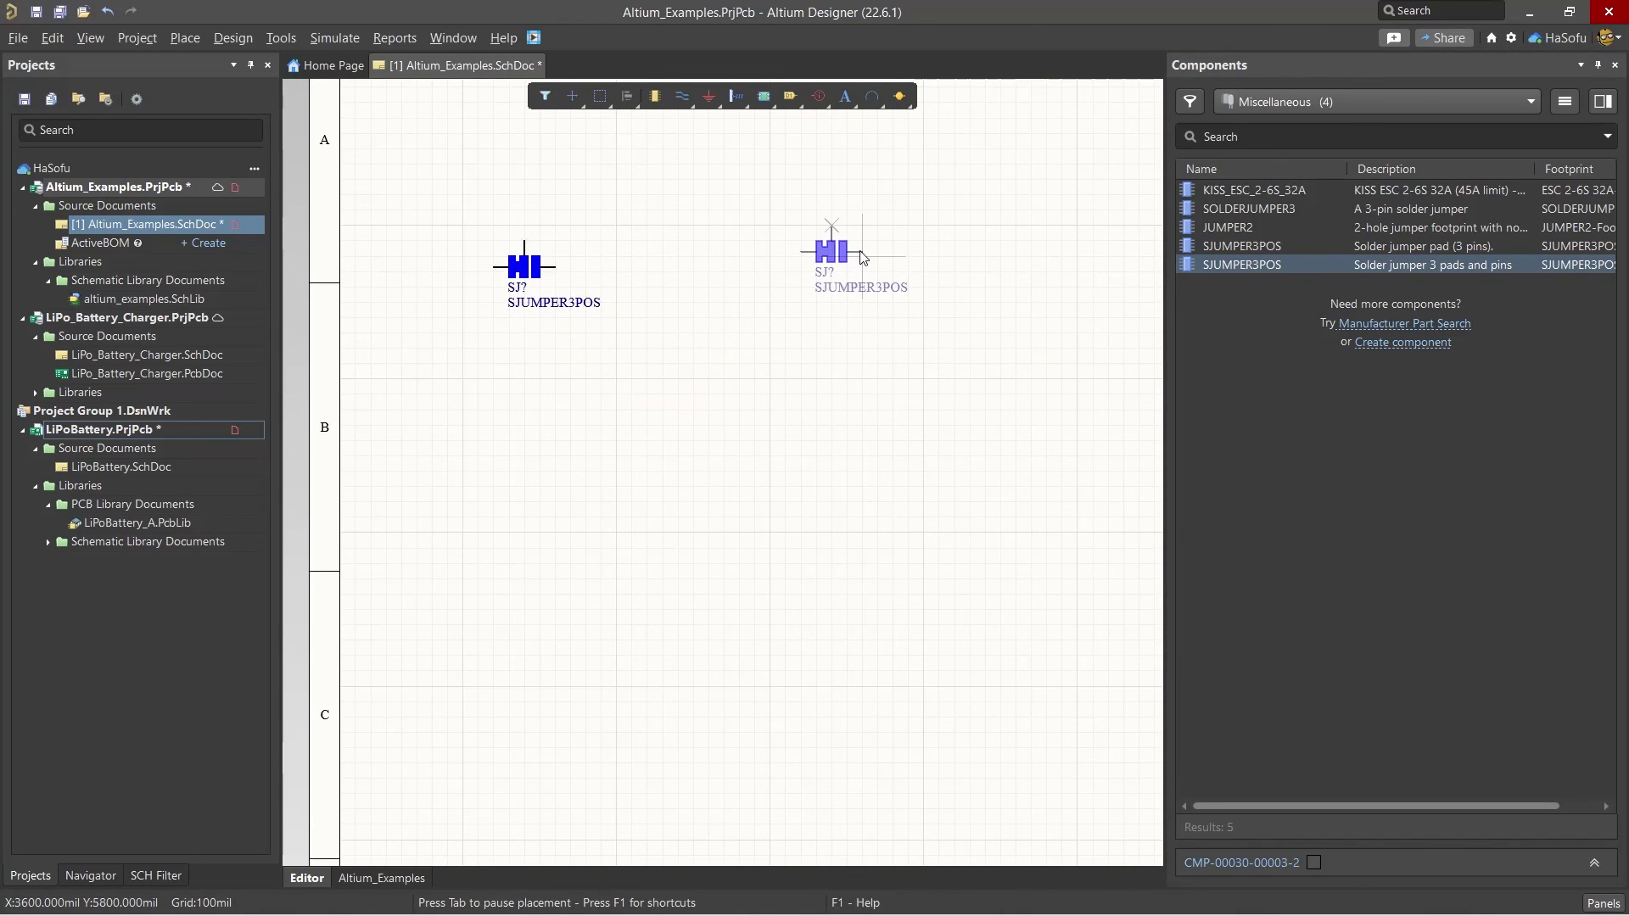
pyautogui.rightClick(882, 267)
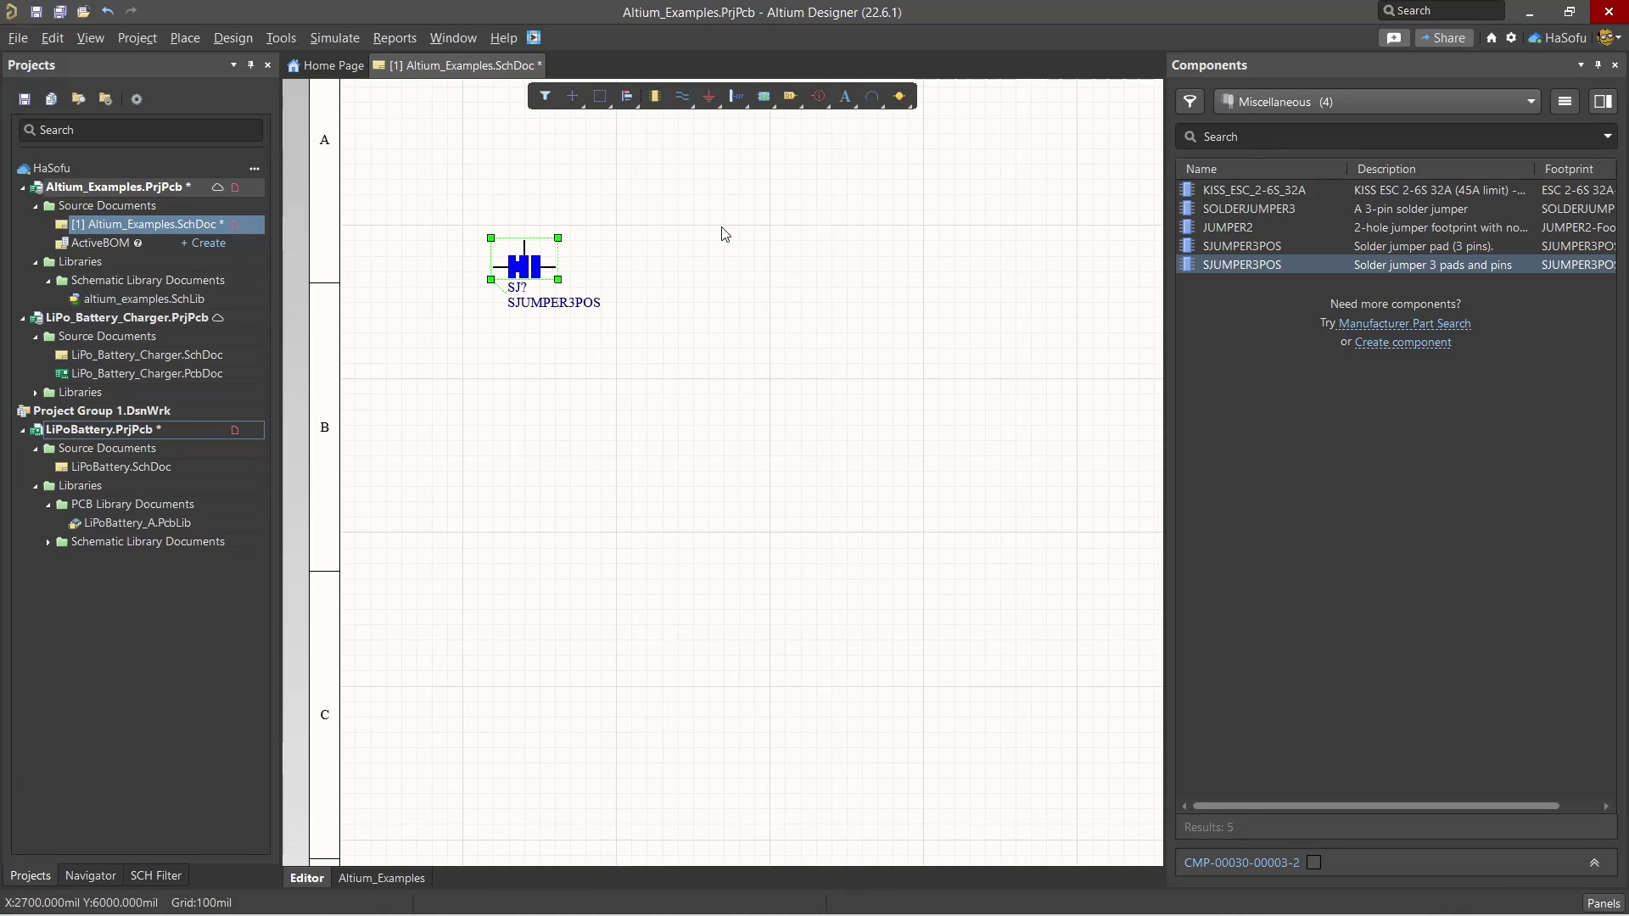